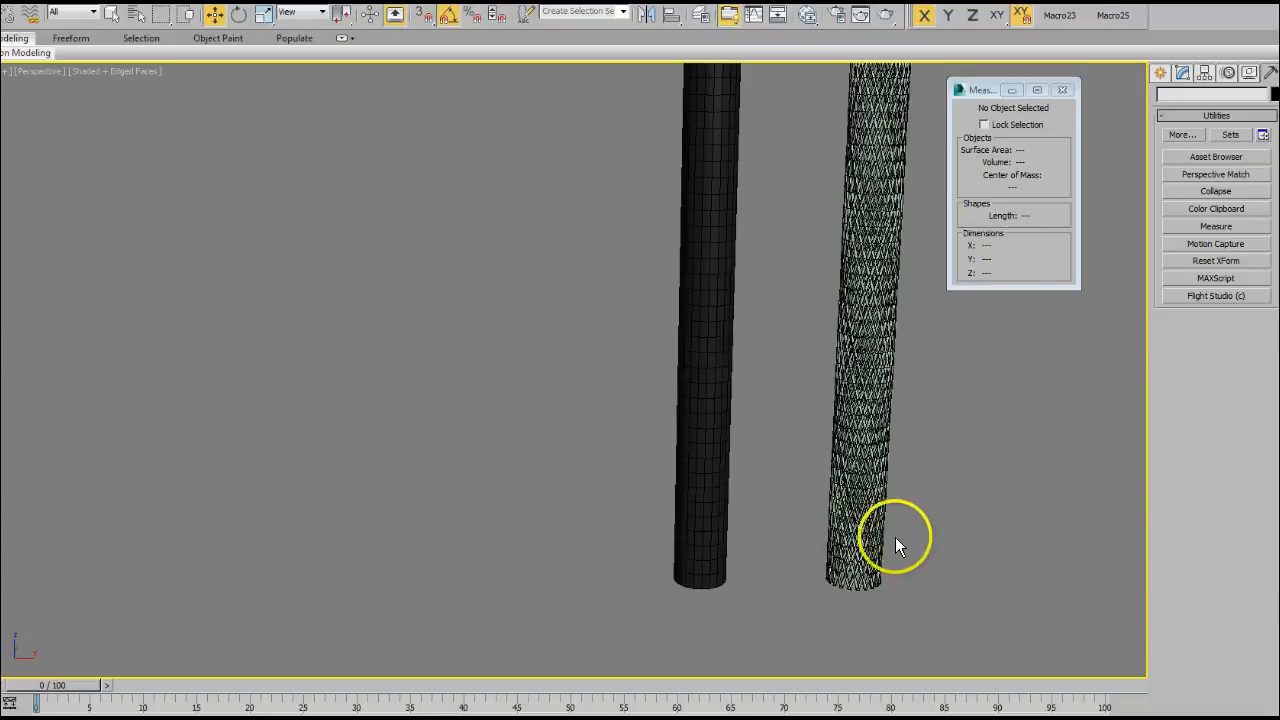
- Select the Rubber Tube and examine its measured dimensions and modifiers
left_click(714, 452)
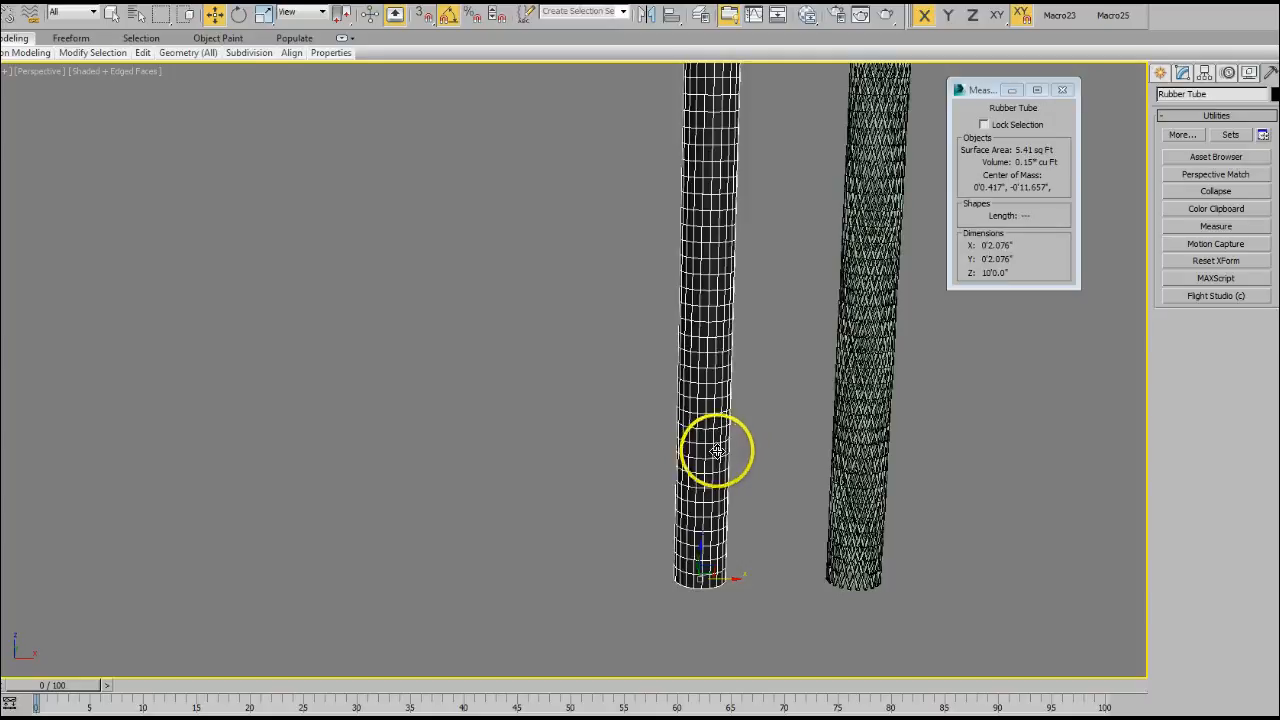
left_click(1158, 75)
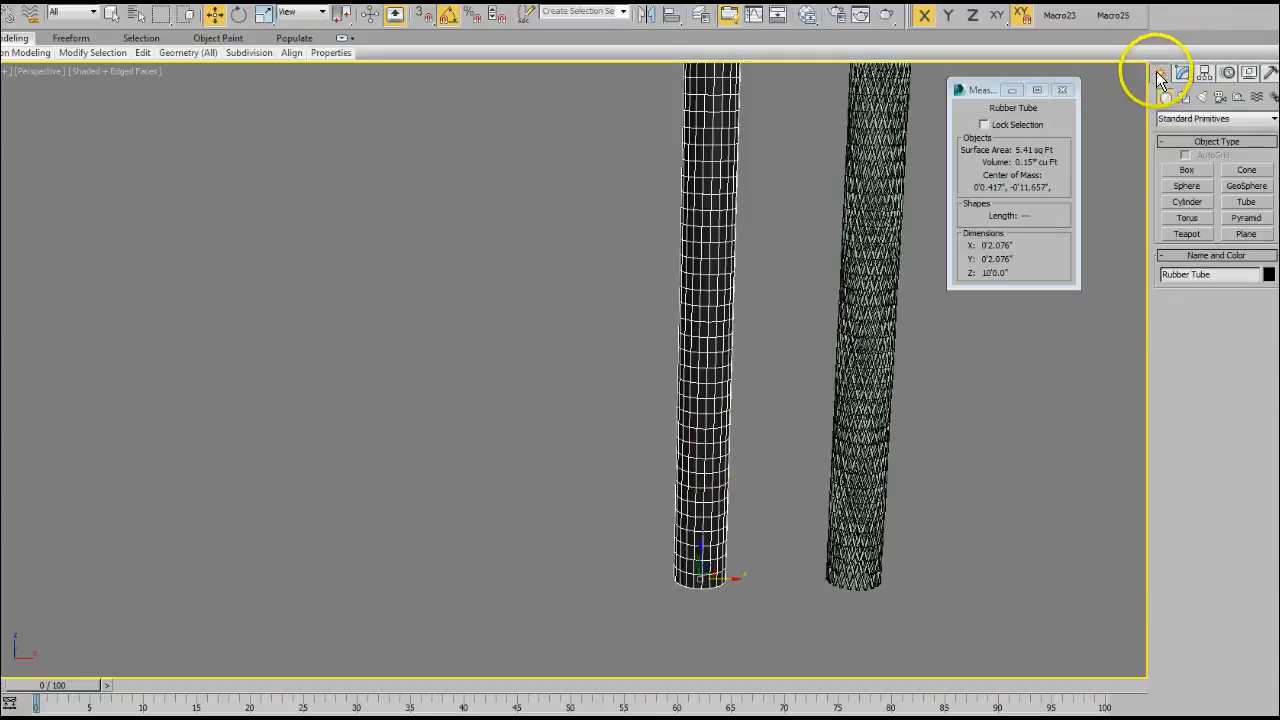
left_click(1188, 203)
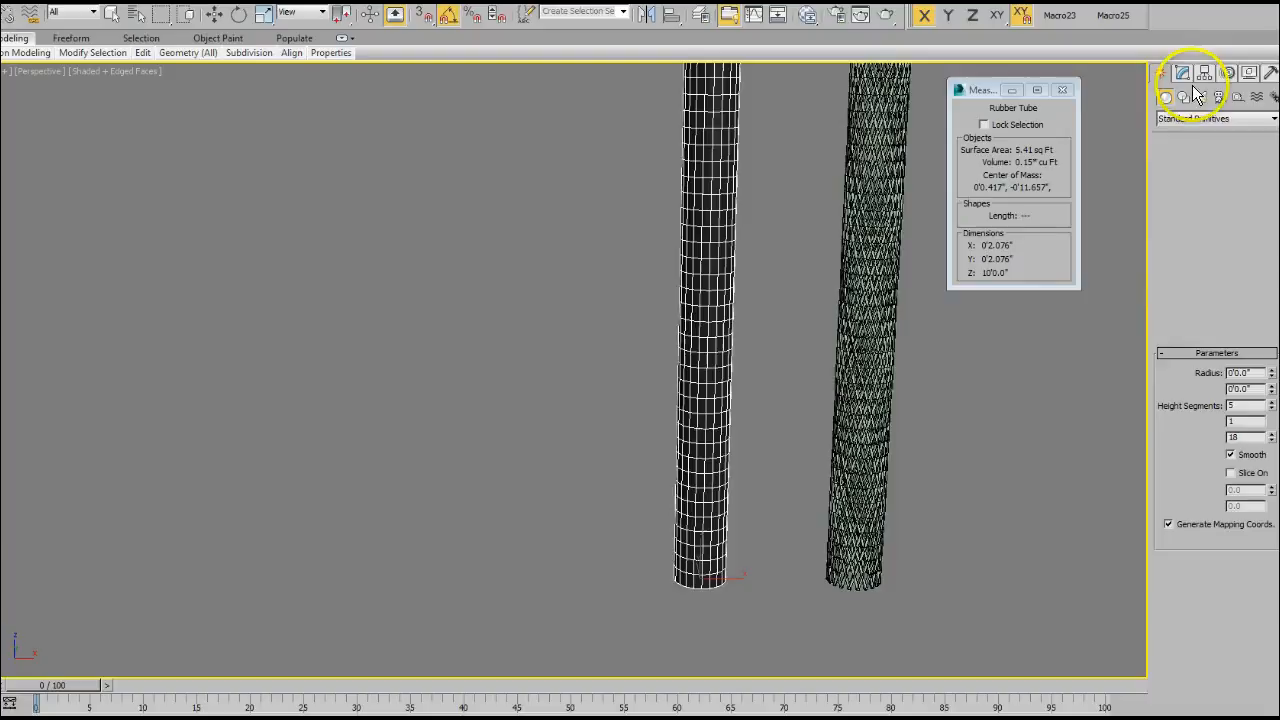
left_click(1181, 77)
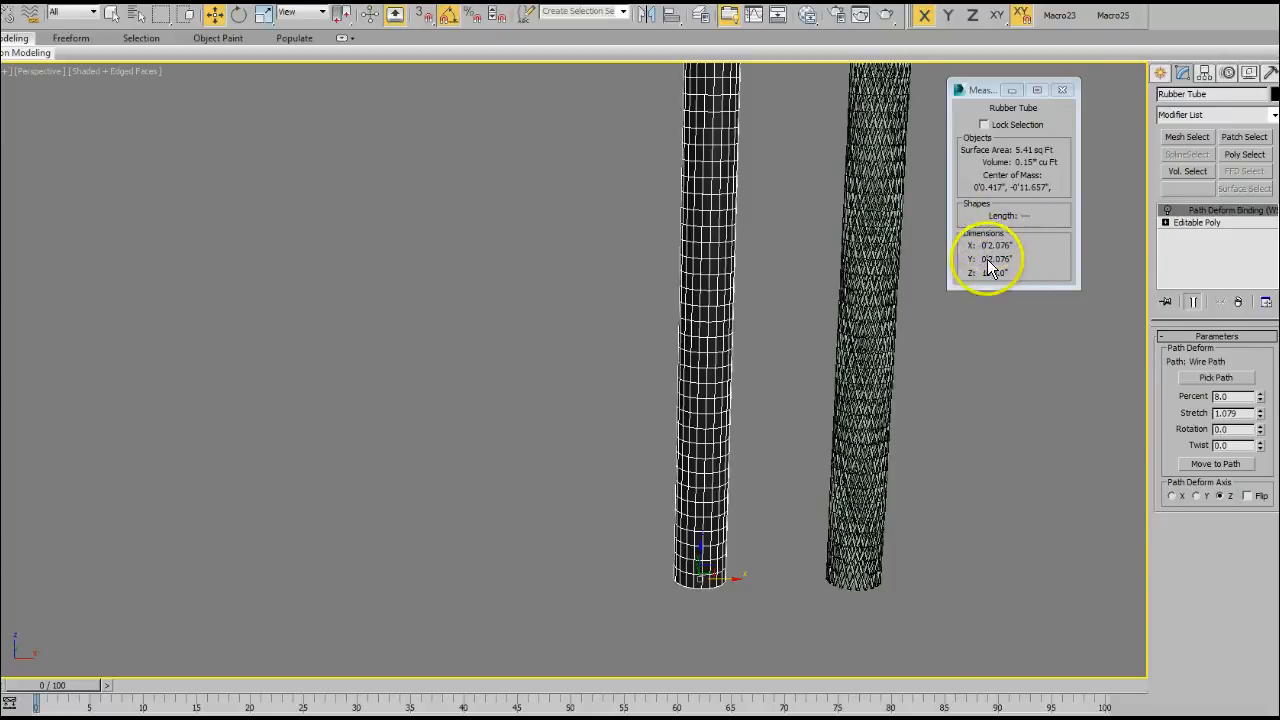
- In the Top view, draw a cylinder beside the two tubes, about 0'1.1" in radius and 3'5.6" high
left_click(948, 472)
key("v")
key("t")
left_click(1160, 74)
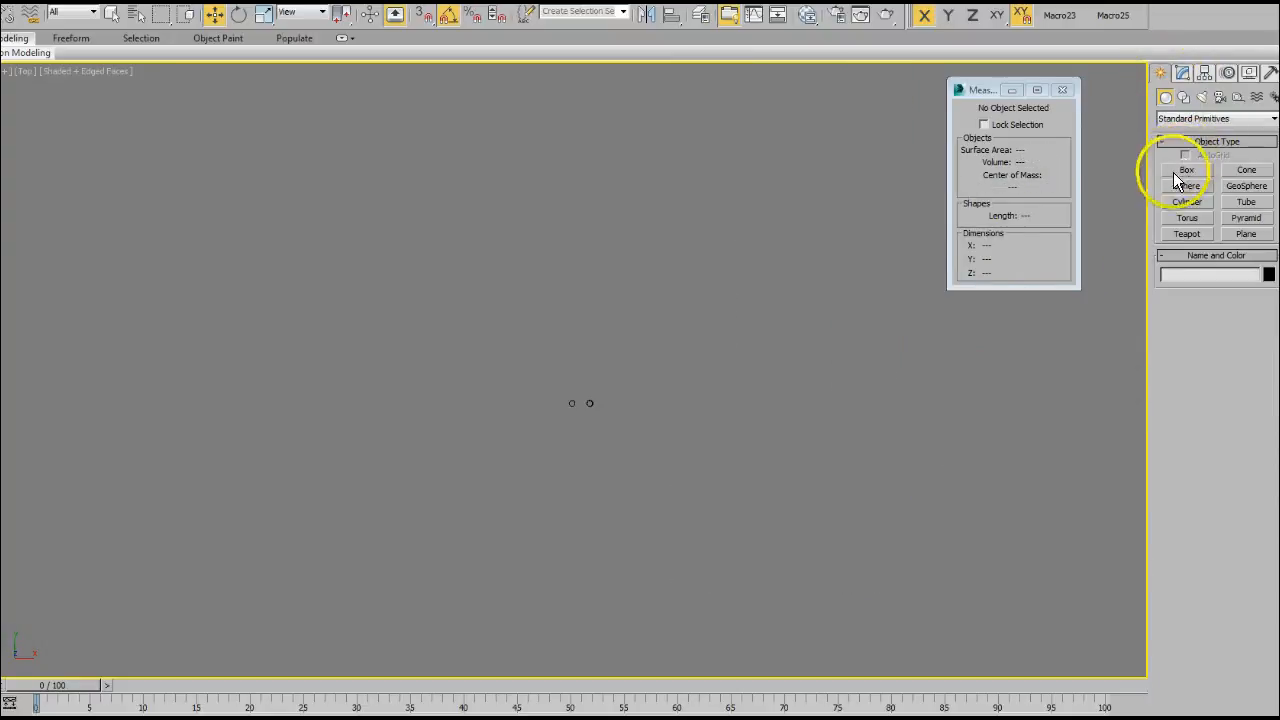
left_click(1182, 203)
left_click(609, 401)
left_click(634, 286)
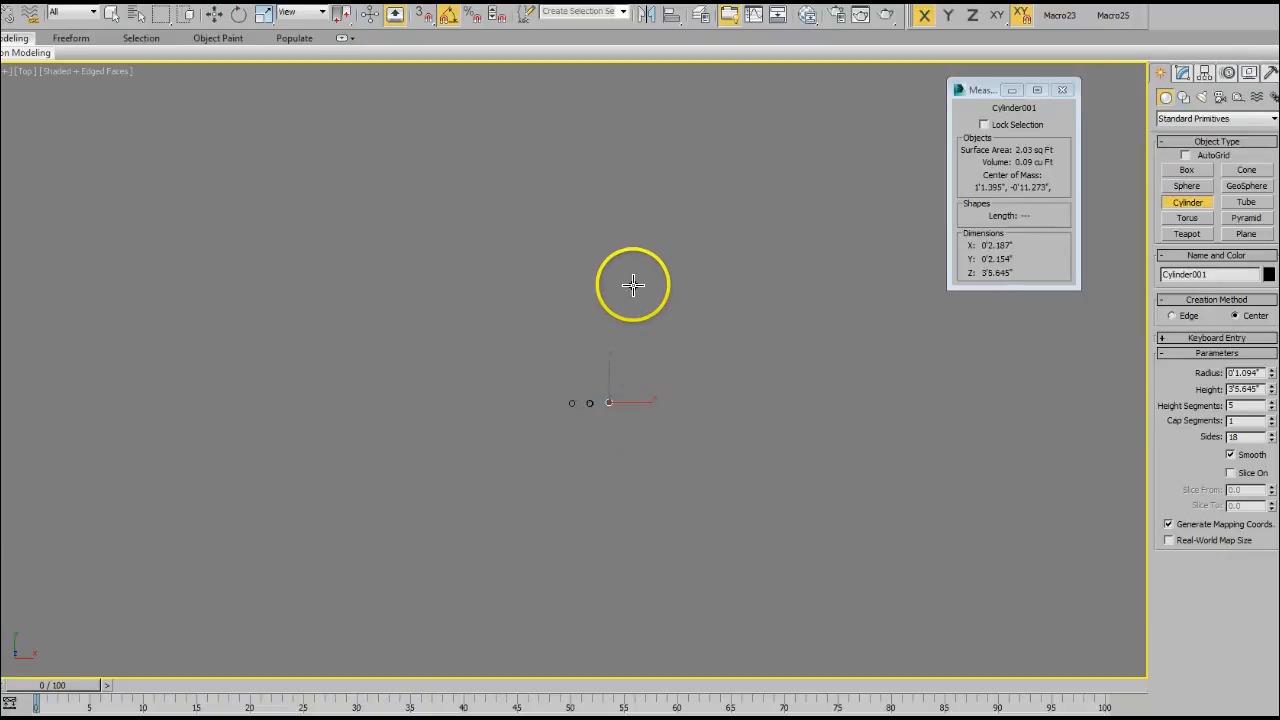
right_click(634, 286)
- Set the new cylinder's radius to 0'2.0"
left_click(1181, 76)
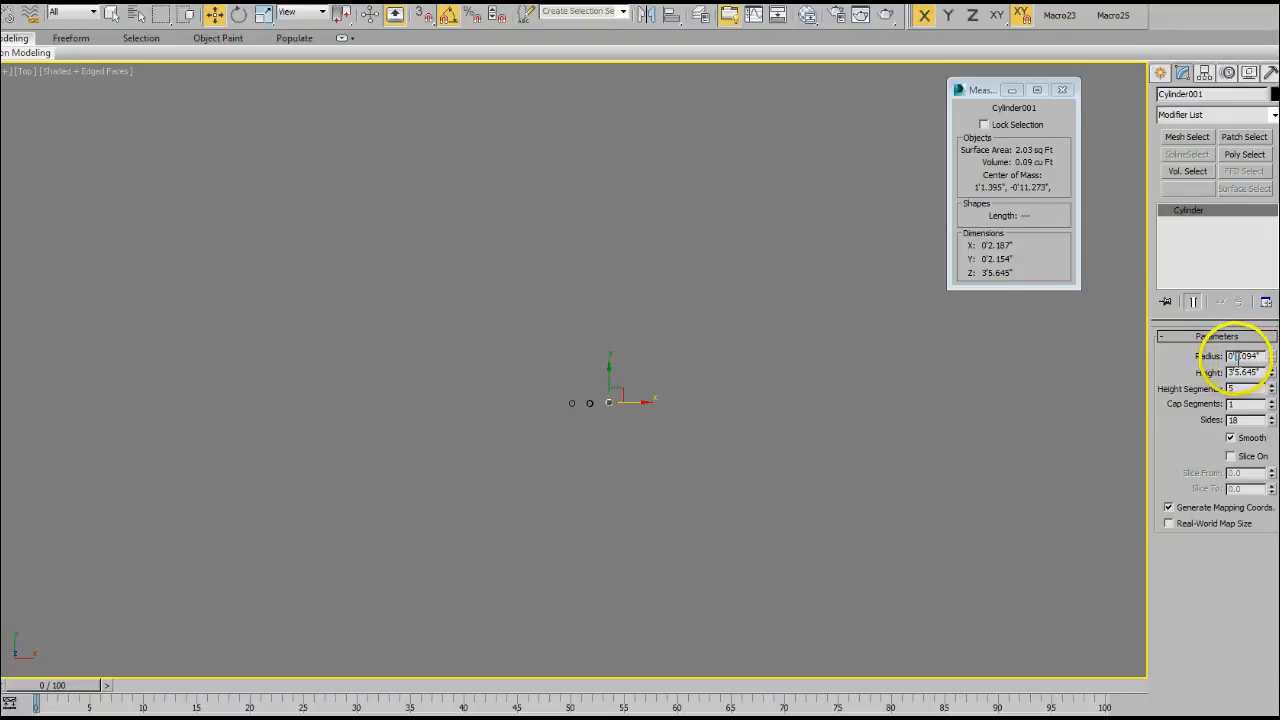
type("2")
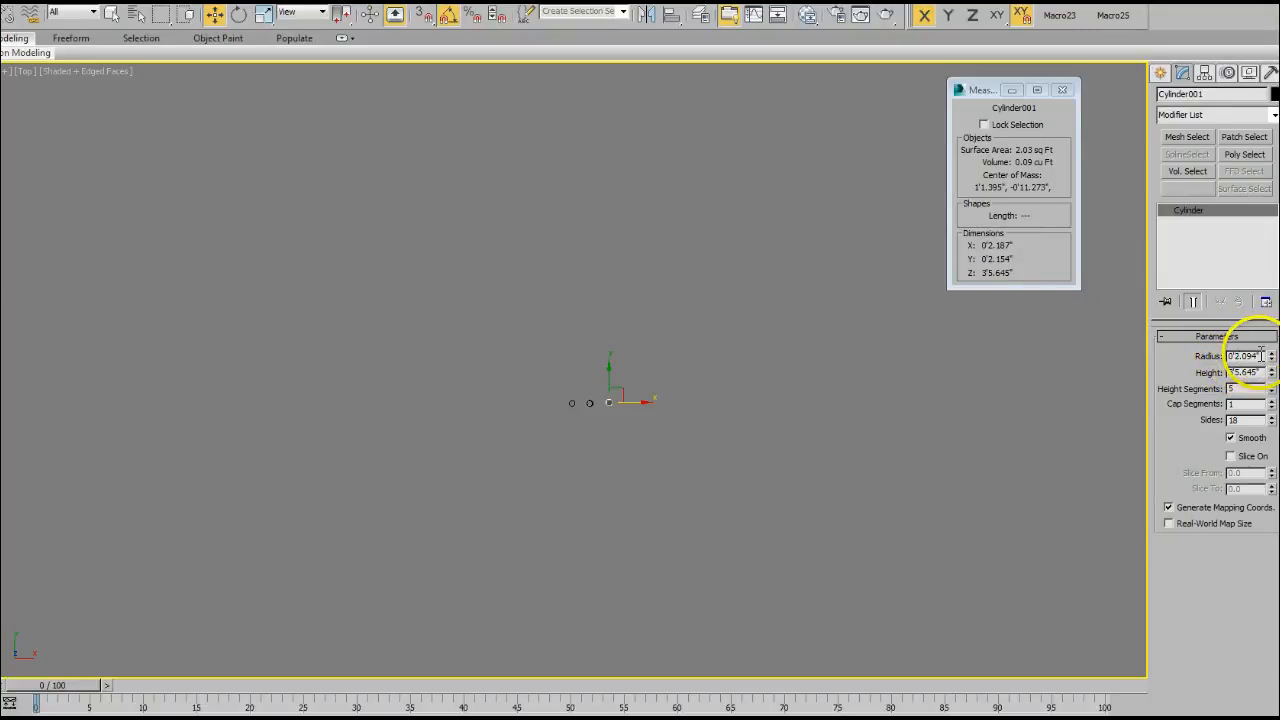
left_click_drag(1257, 358, 1249, 359)
key("BackSpace")
key("Return")
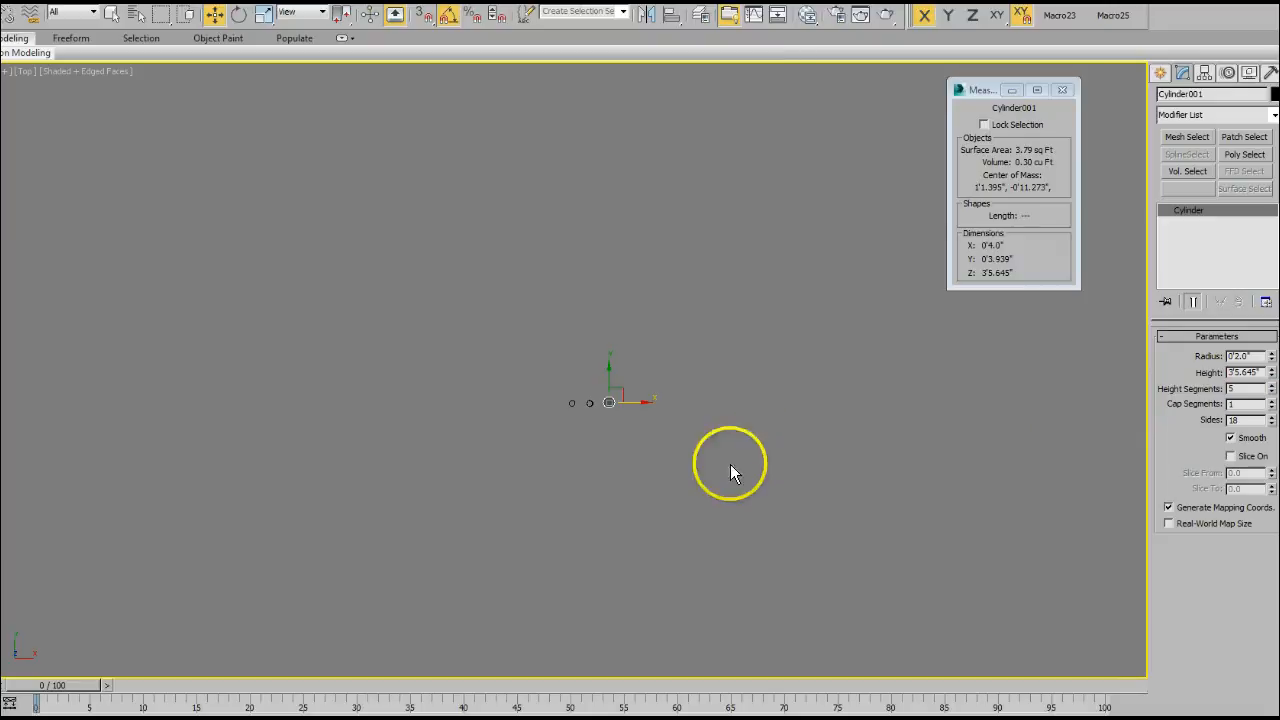
- In the Front view, reselect the new cylinder and set its radius to 0'1.0"
left_click(646, 463)
key("f")
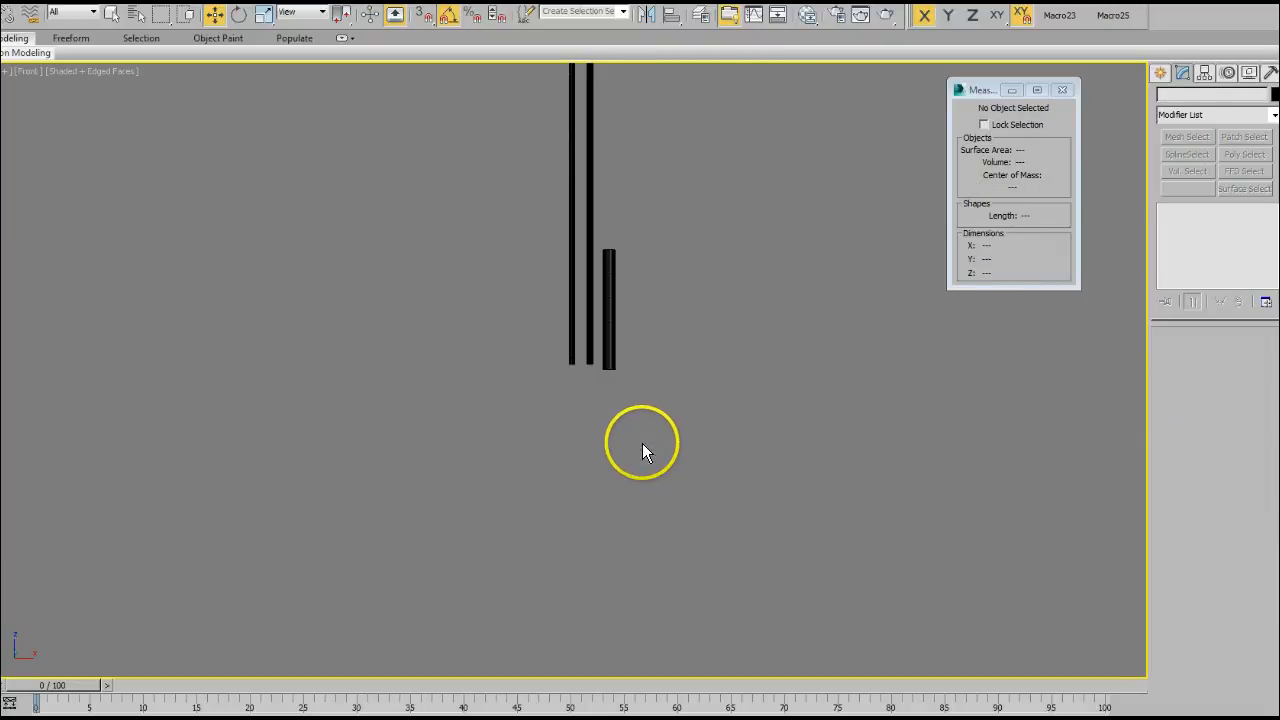
left_click(613, 337)
middle_click_drag(731, 381, 763, 429)
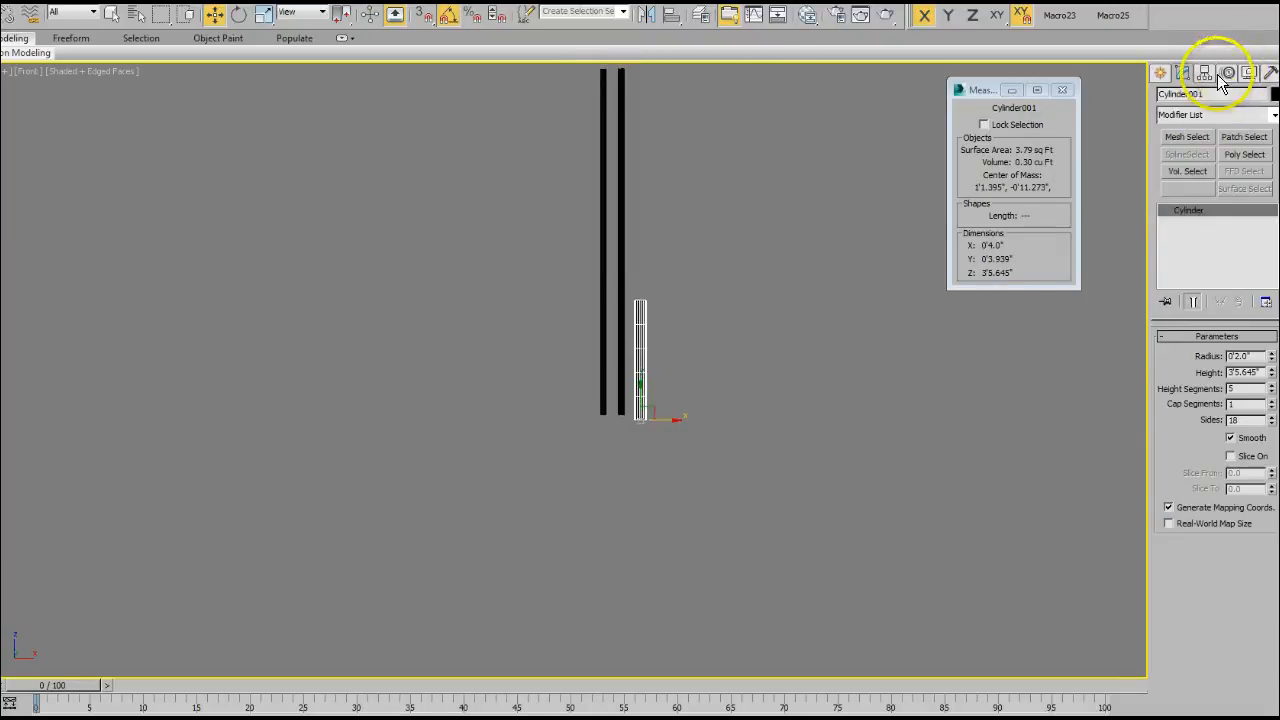
left_click(1160, 74)
left_click(1182, 73)
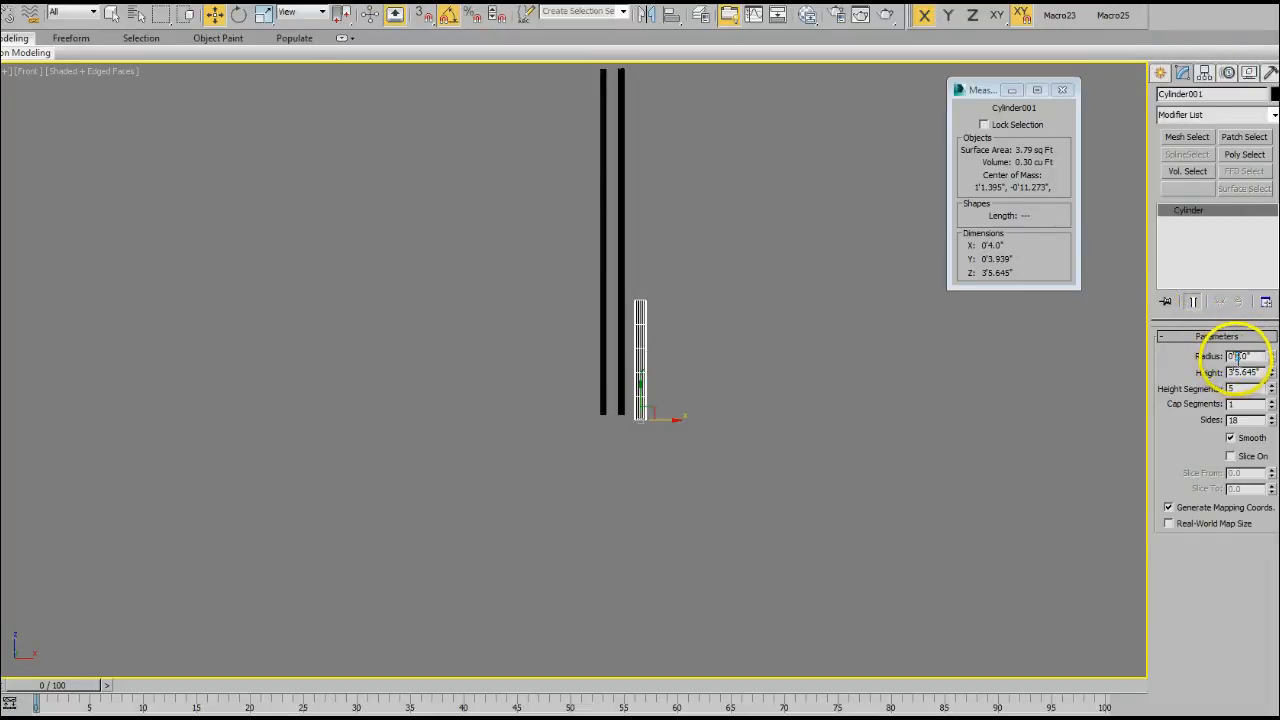
key("Return")
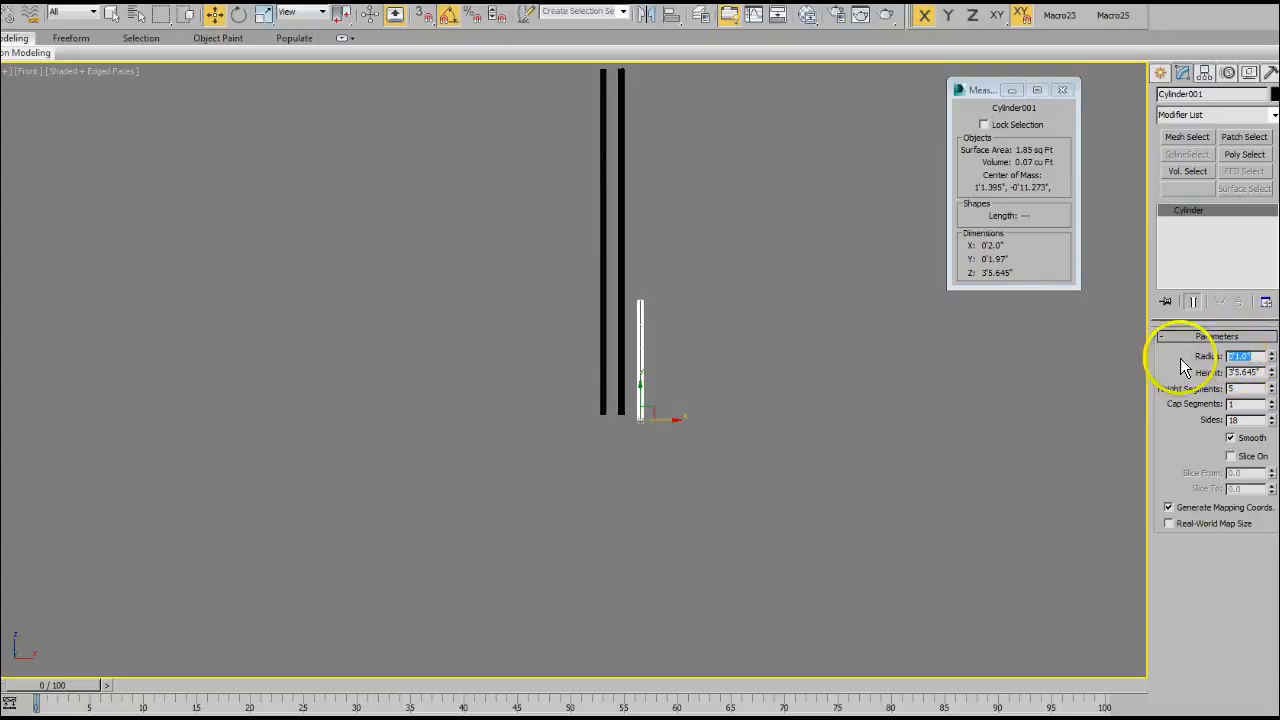
- Set the cylinder's height to 10'
scroll(704, 456, "up", 3)
middle_click_drag(704, 456, 853, 572)
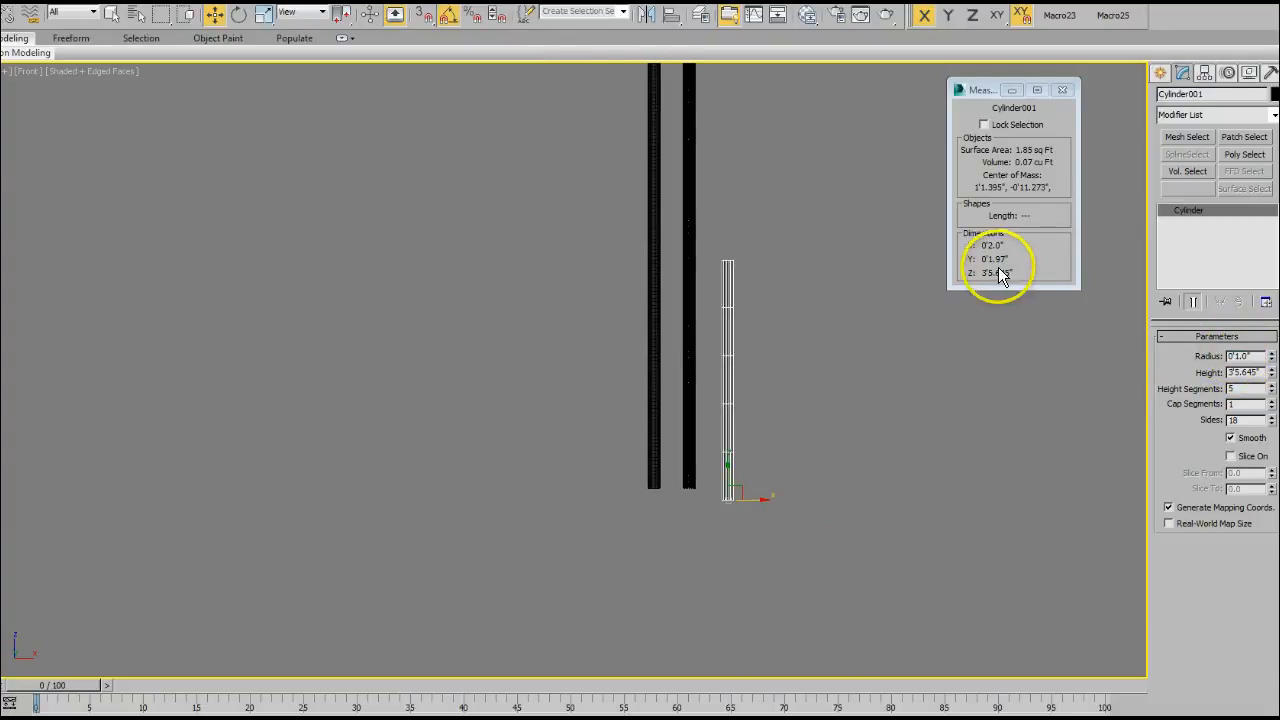
double_click(1262, 372)
type("10'")
key("Return")
- Set the cylinder's height segments to 200
scroll(824, 392, "up", 2)
middle_click_drag(824, 394, 851, 376)
scroll(836, 405, "up", 4)
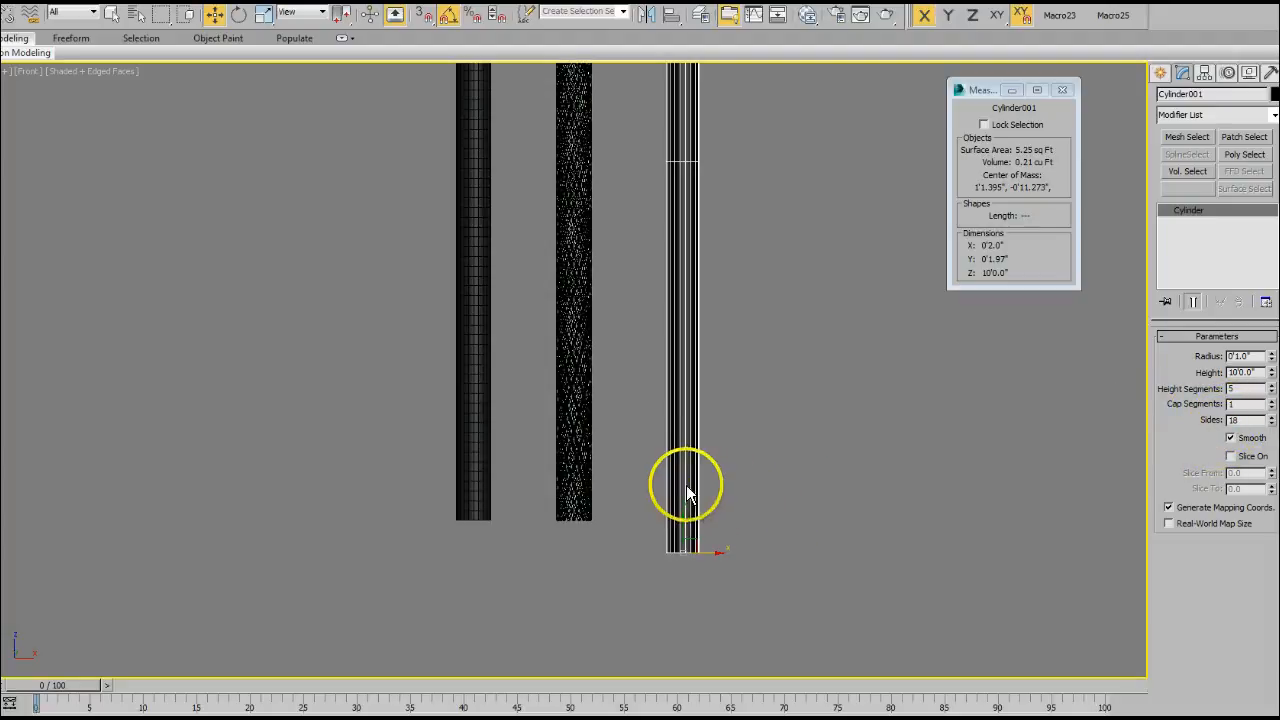
scroll(794, 451, "up", 5)
scroll(806, 443, "down", 2)
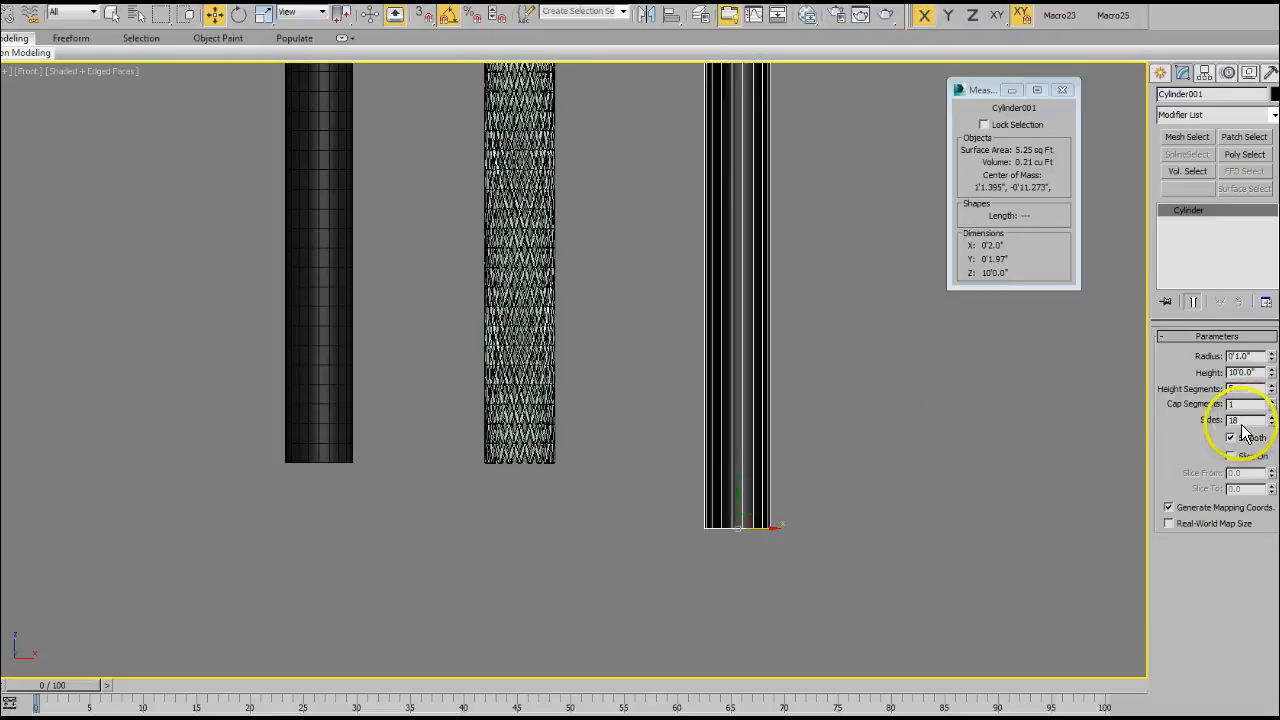
middle_click_drag(804, 485, 787, 559)
scroll(787, 559, "down", 3)
middle_click_drag(812, 441, 805, 474)
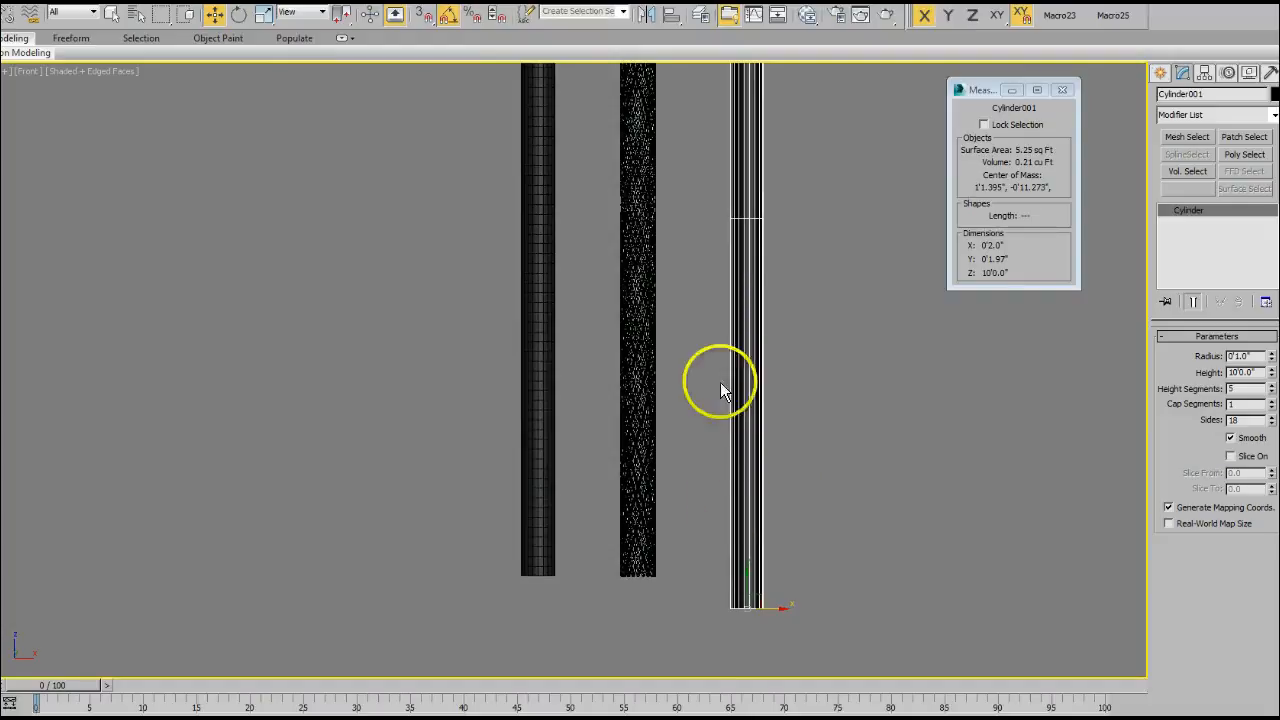
type("5")
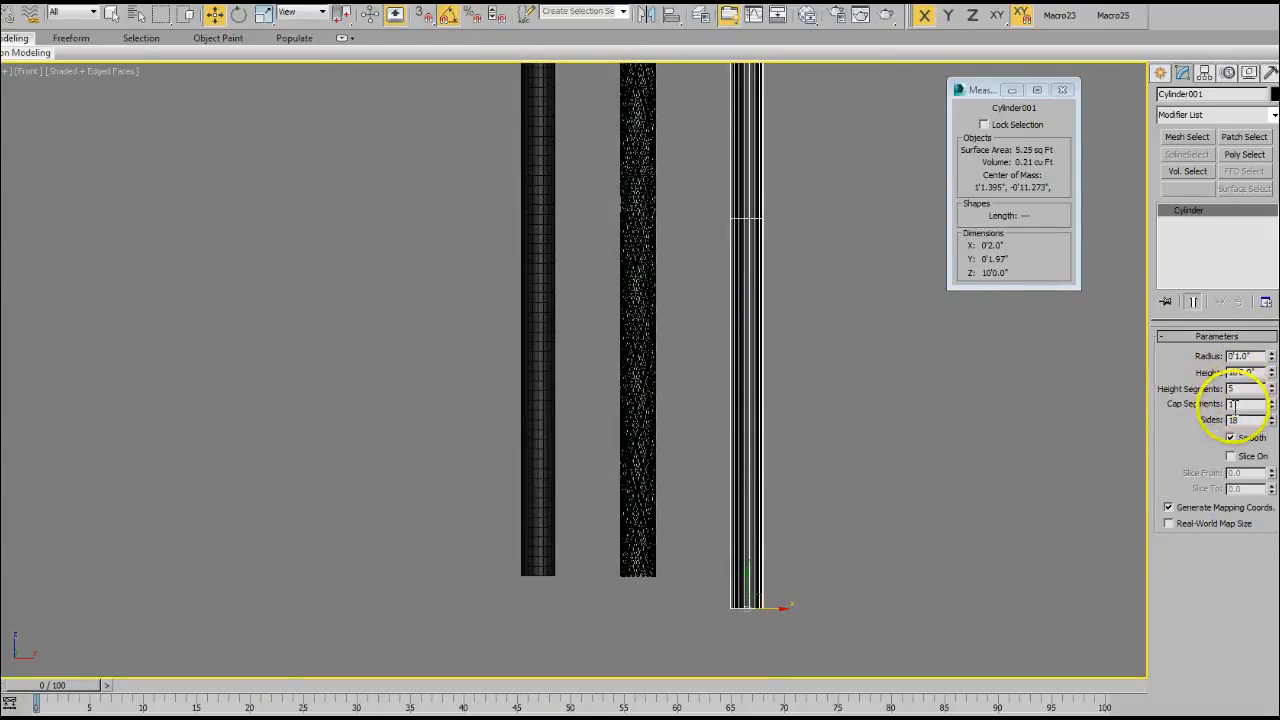
key("Return")
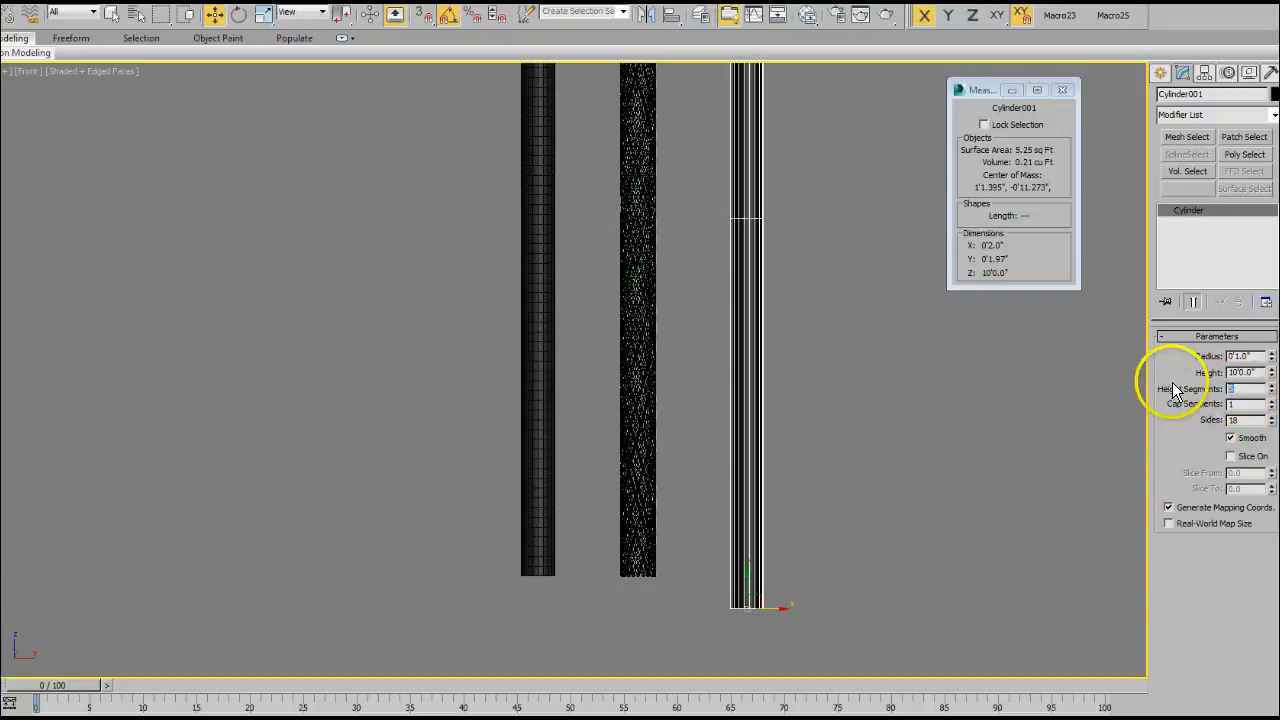
type("2000")
key("Return")
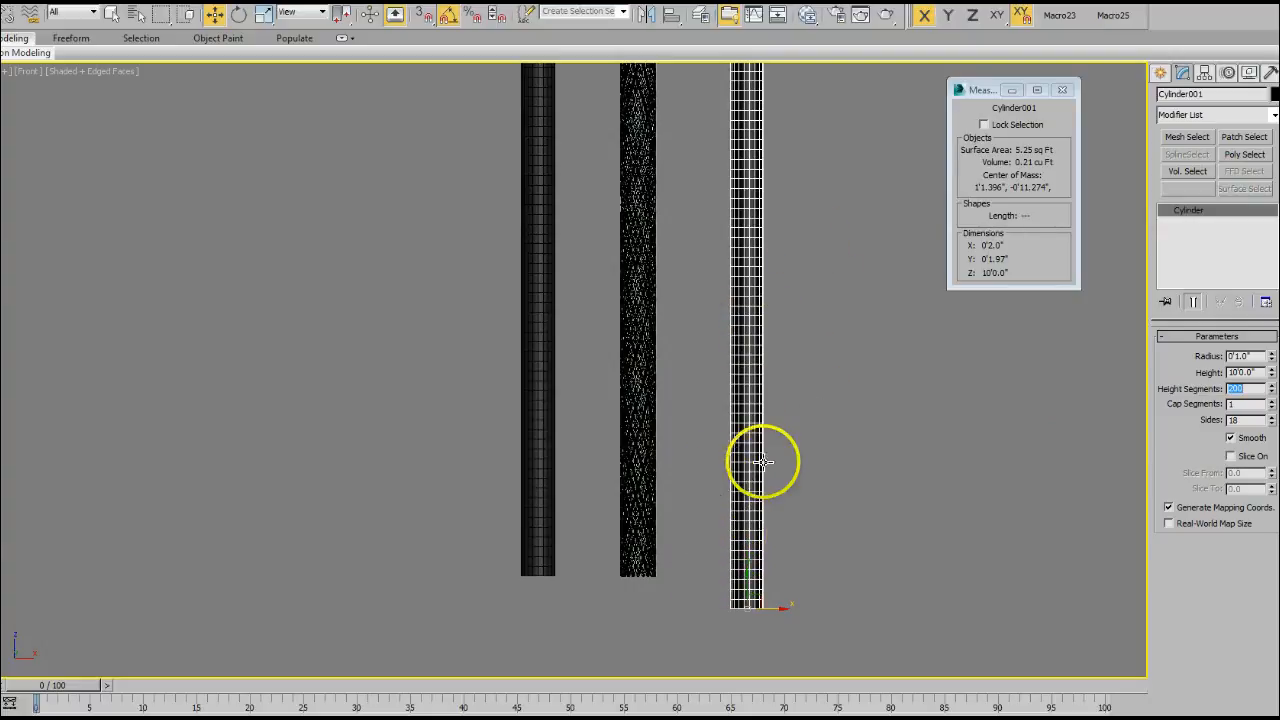
- Apply a Twist modifier to the segmented cylinder
scroll(806, 440, "up", 5)
scroll(845, 402, "up", 3)
middle_click_drag(850, 336, 852, 154)
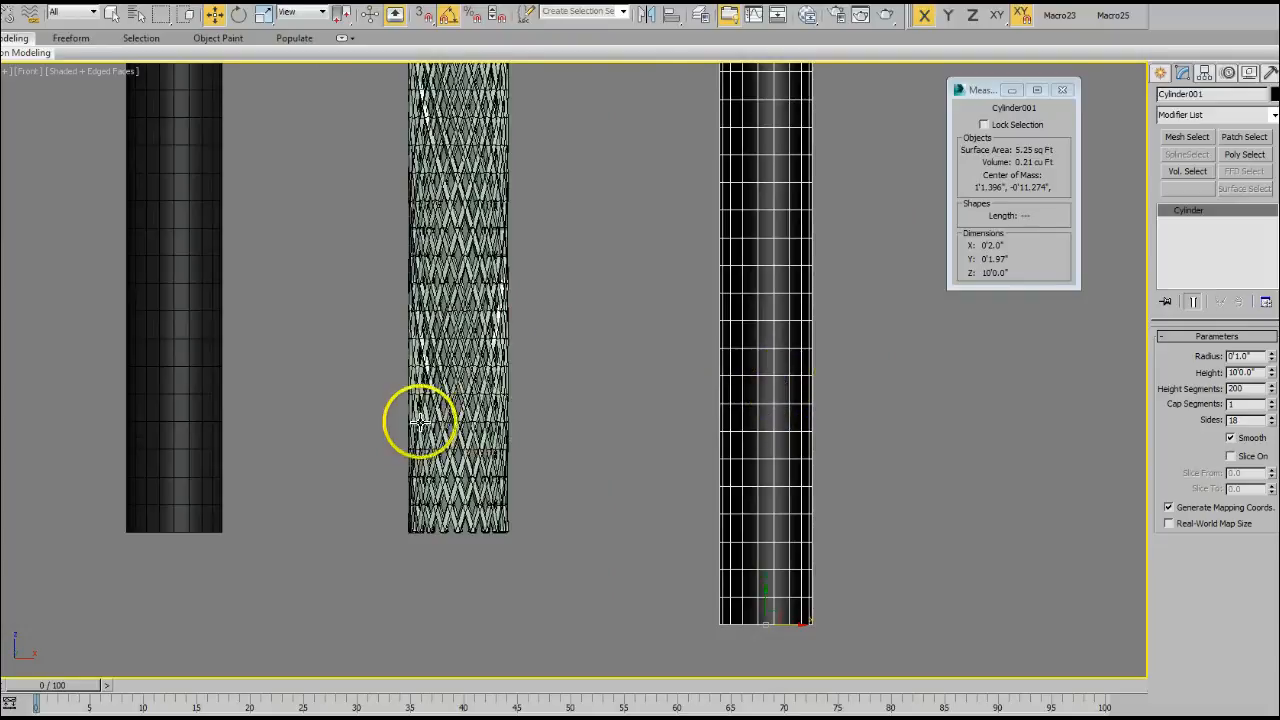
left_click(1274, 115)
left_click_drag(1275, 172, 1276, 492)
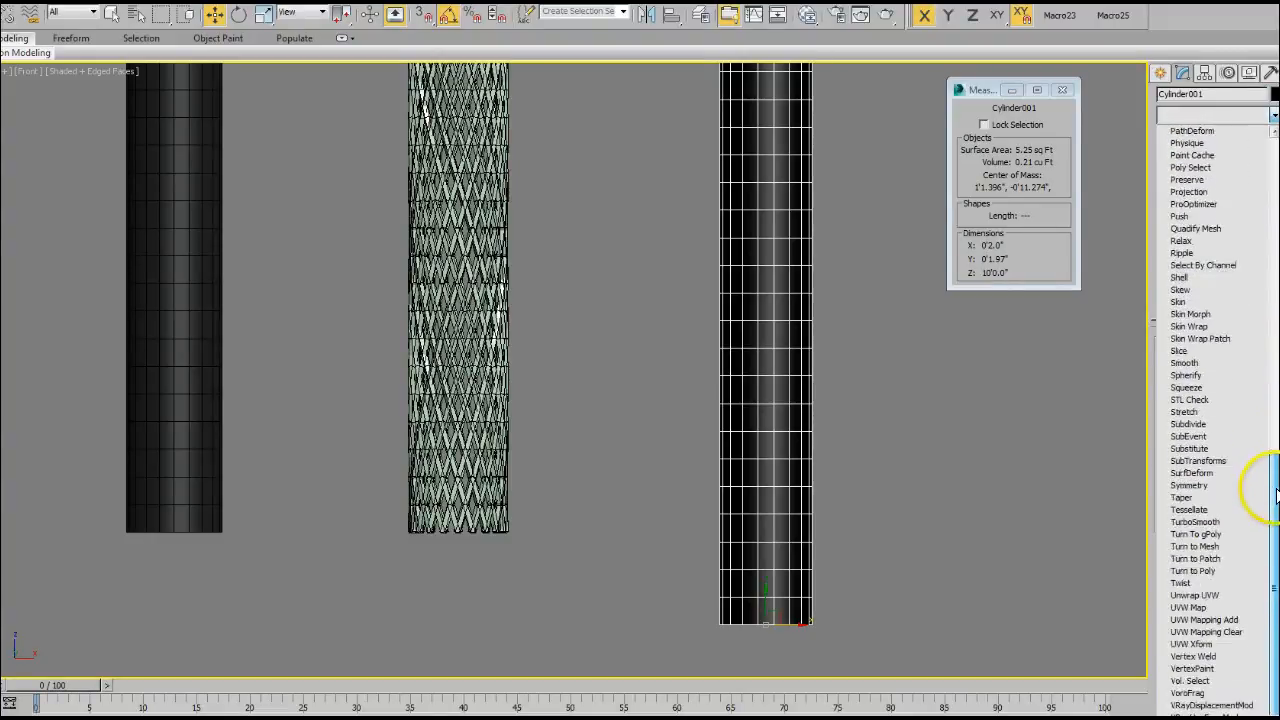
left_click(1182, 583)
- Set the Twist angle to 2000 around the cylinder's Z axis
left_click_drag(1254, 375, 1250, 10)
left_click_drag(1250, 380, 1171, 5)
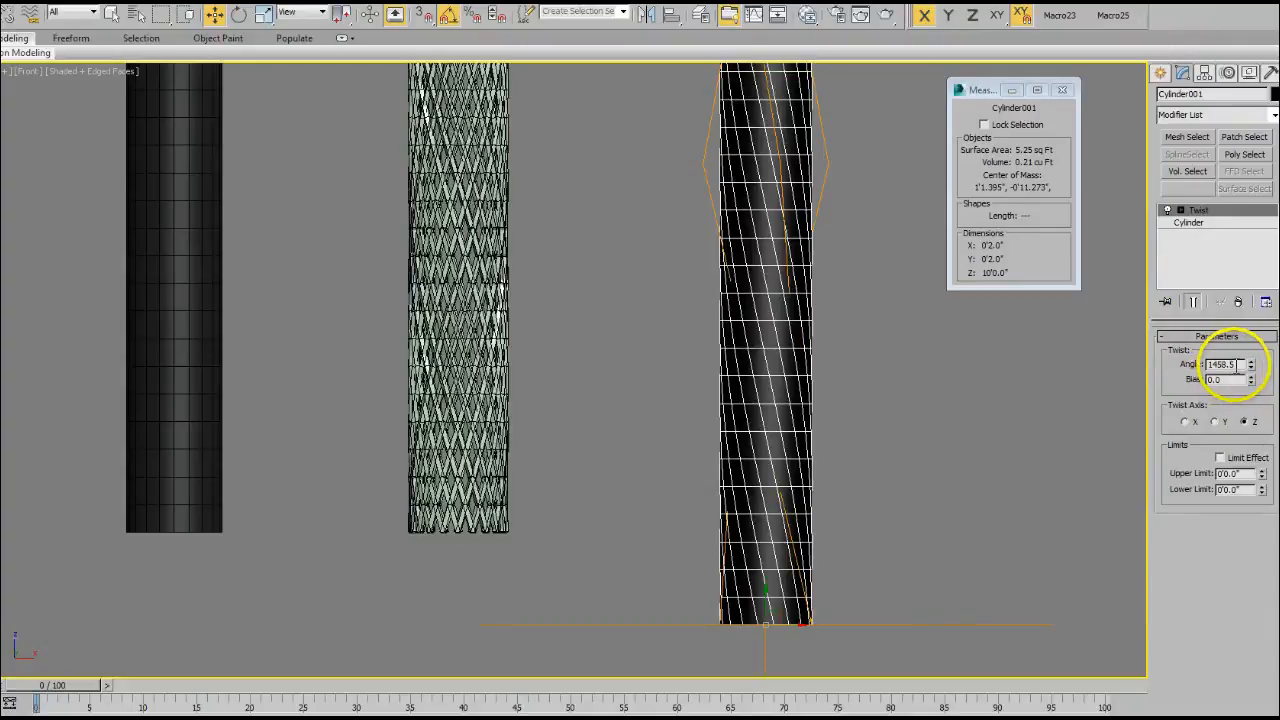
left_click_drag(1162, 379, 1102, 367)
type("2")
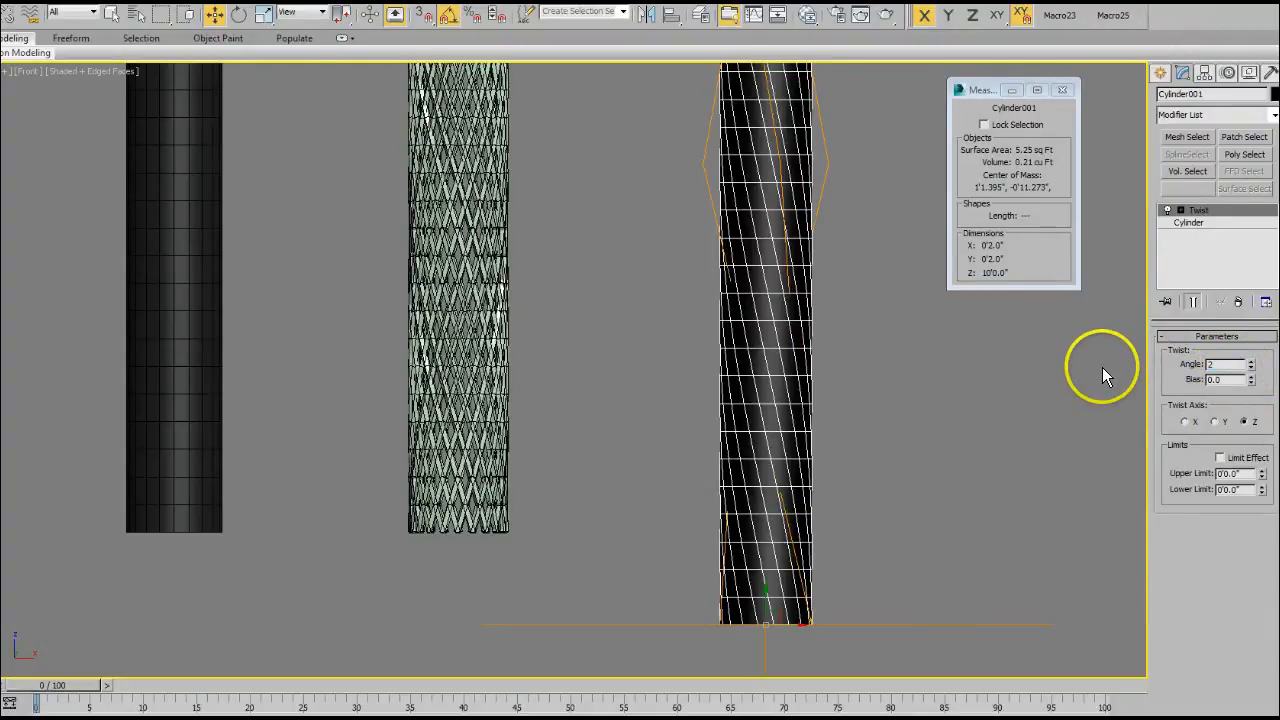
type("000")
key("Return")
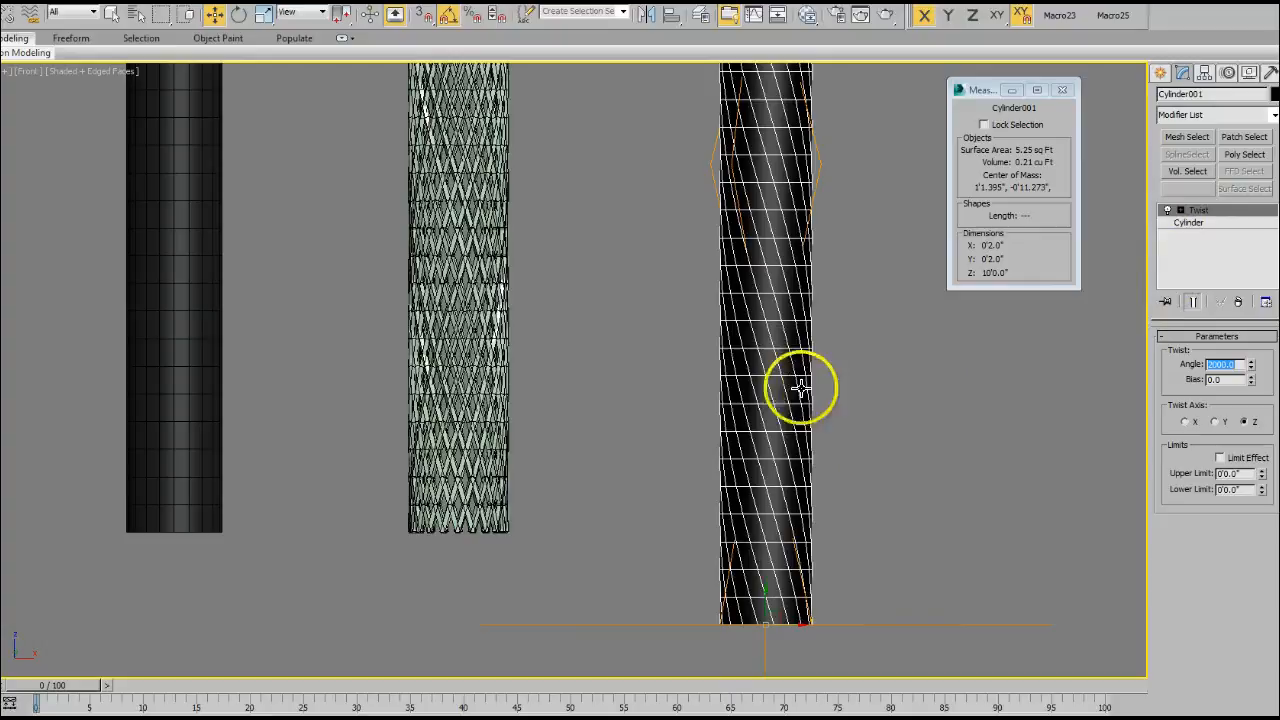
- Convert the twisted cylinder to an Editable Poly
right_click(750, 314)
mouse_move(784, 481)
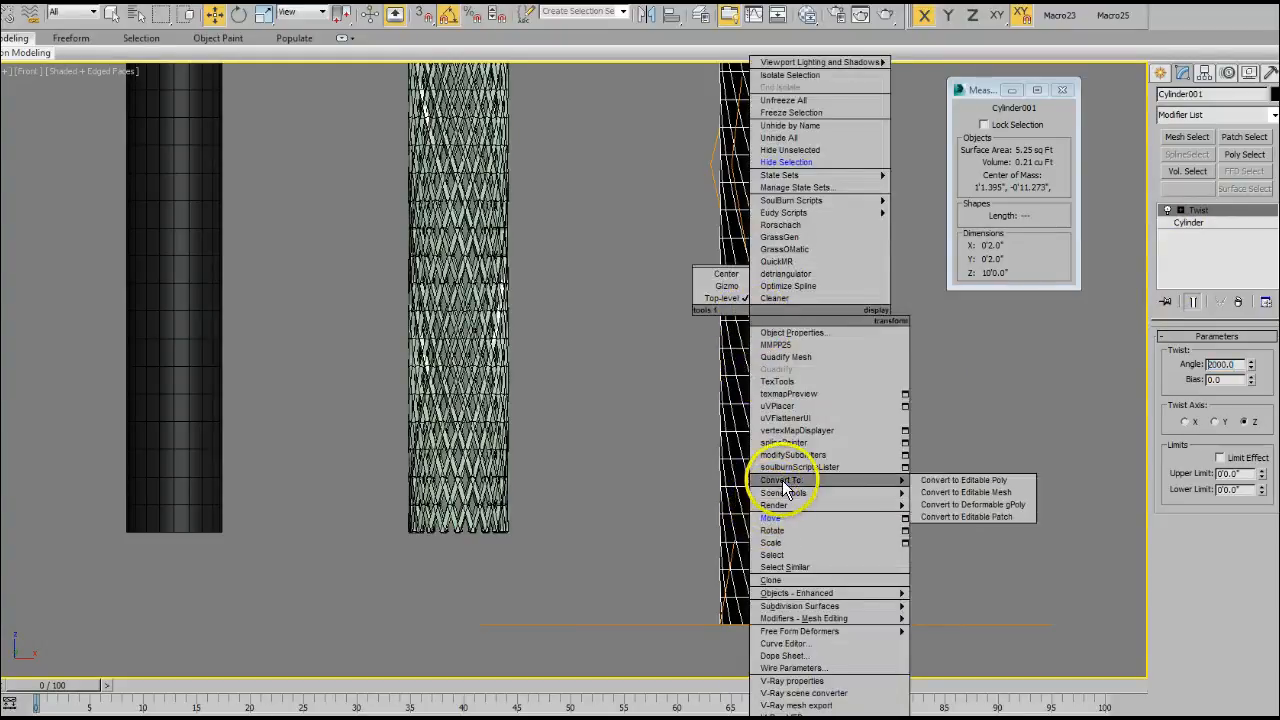
left_click(951, 480)
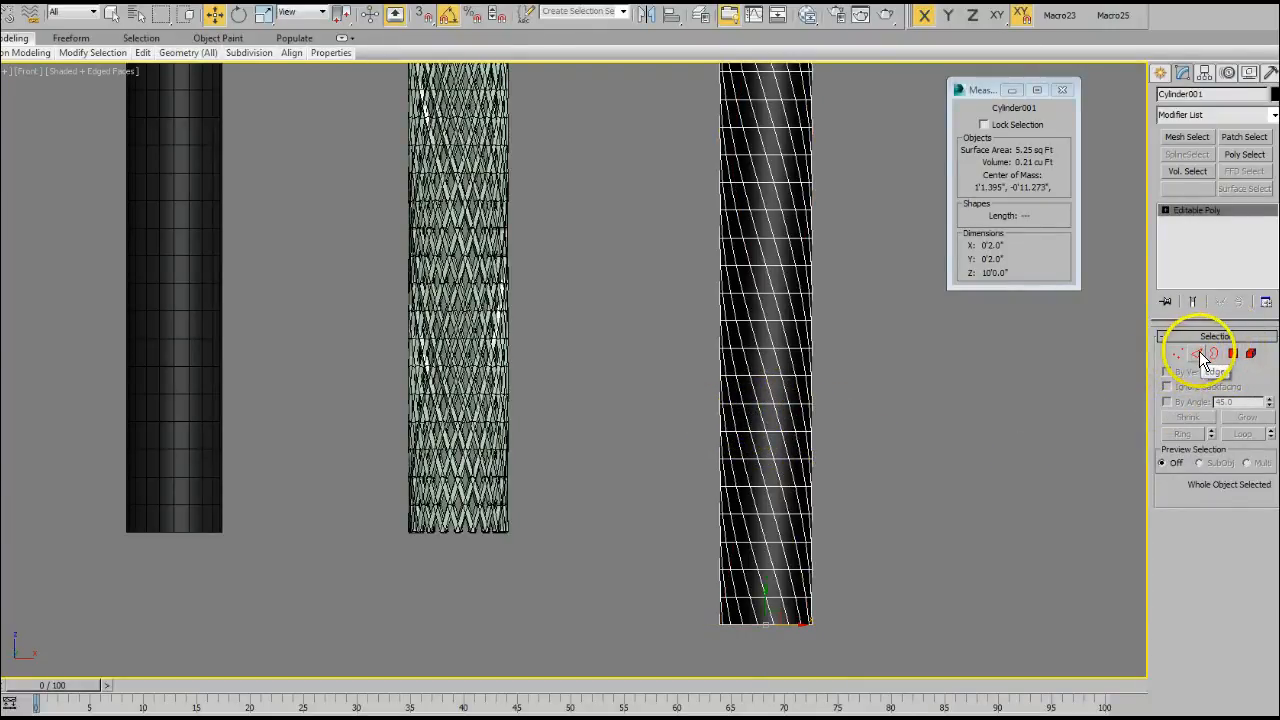
- Create a Linear shape from all the cylinder's spiral edge loops, extending a selected band of edges, and leave edge editing
left_click(1199, 354)
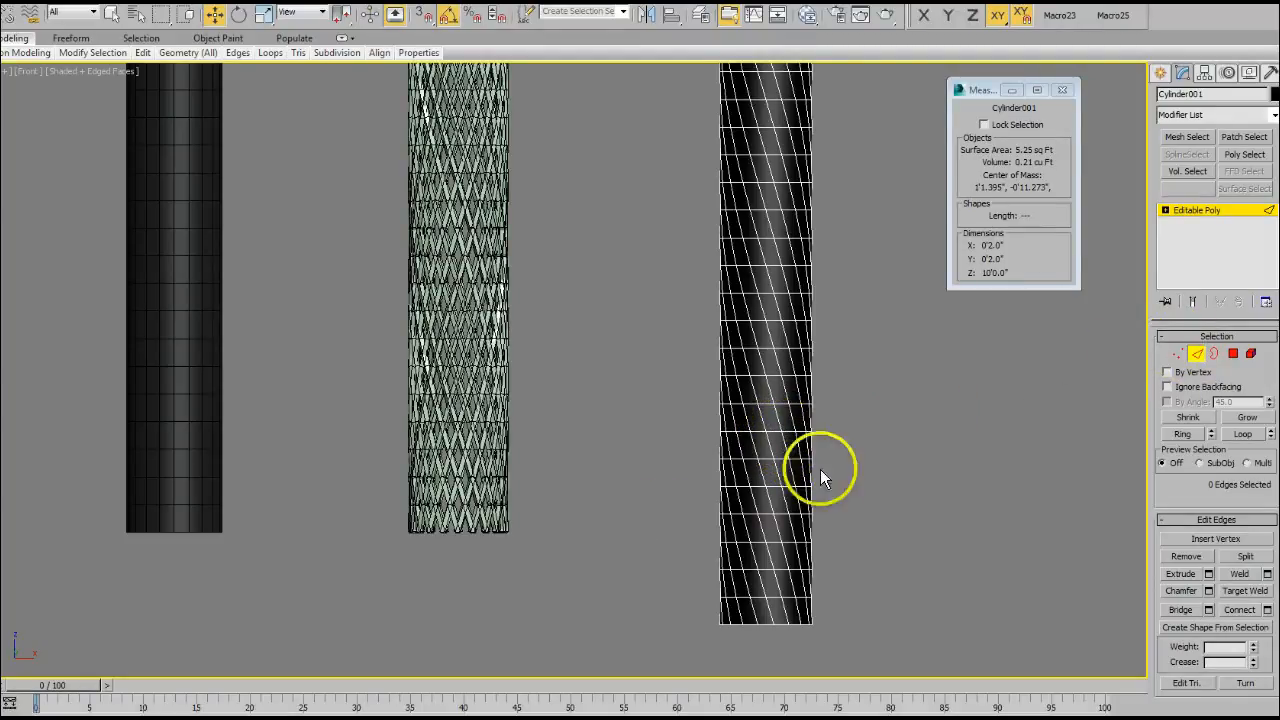
left_click_drag(850, 424, 746, 414)
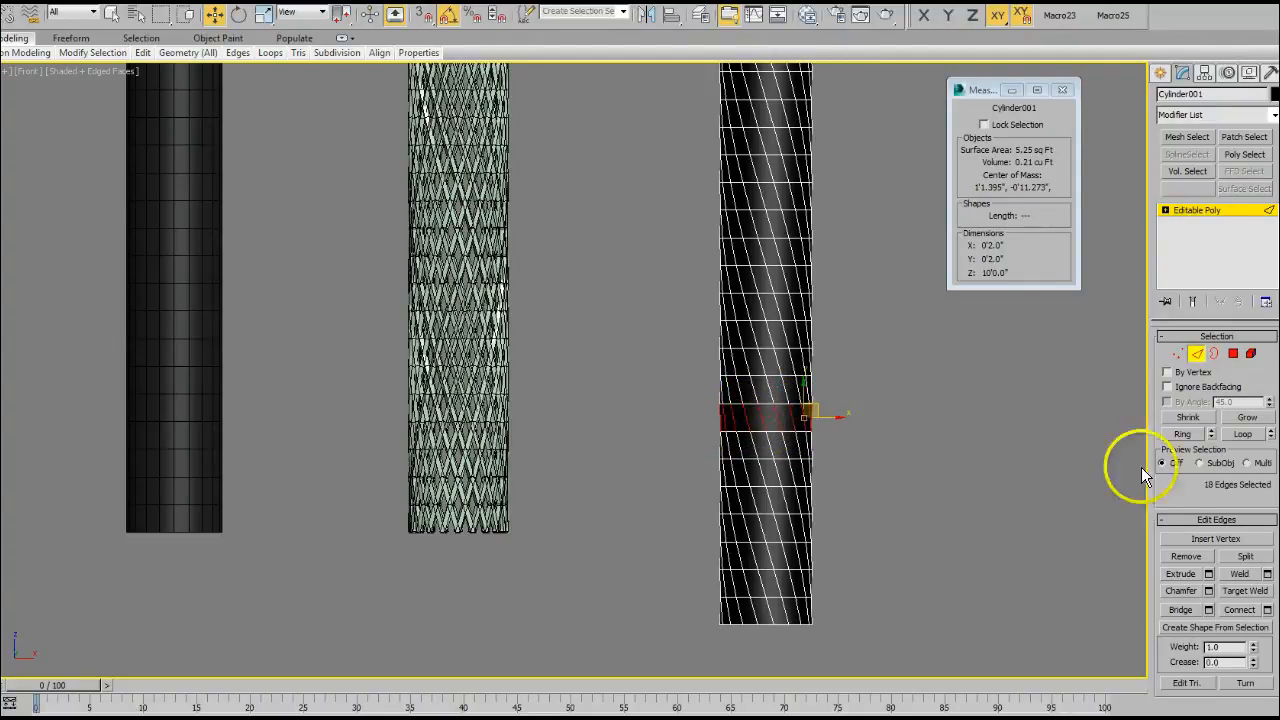
left_click(1241, 433)
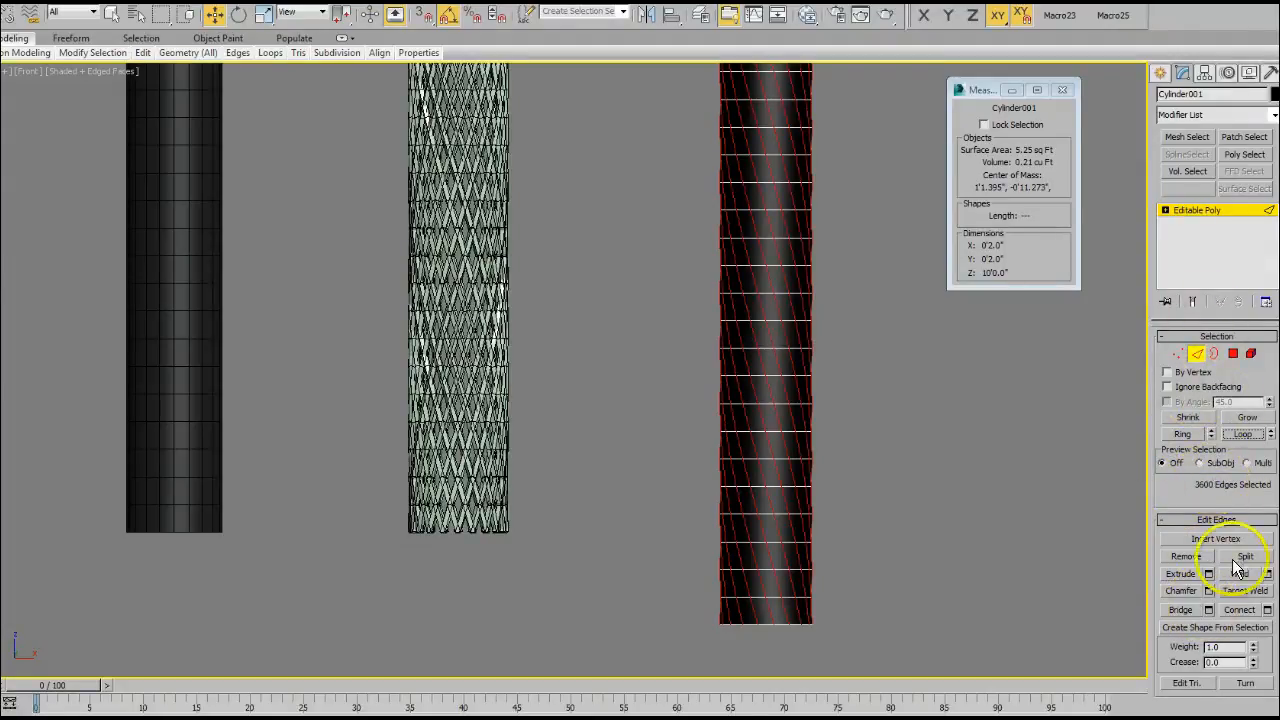
left_click(1228, 628)
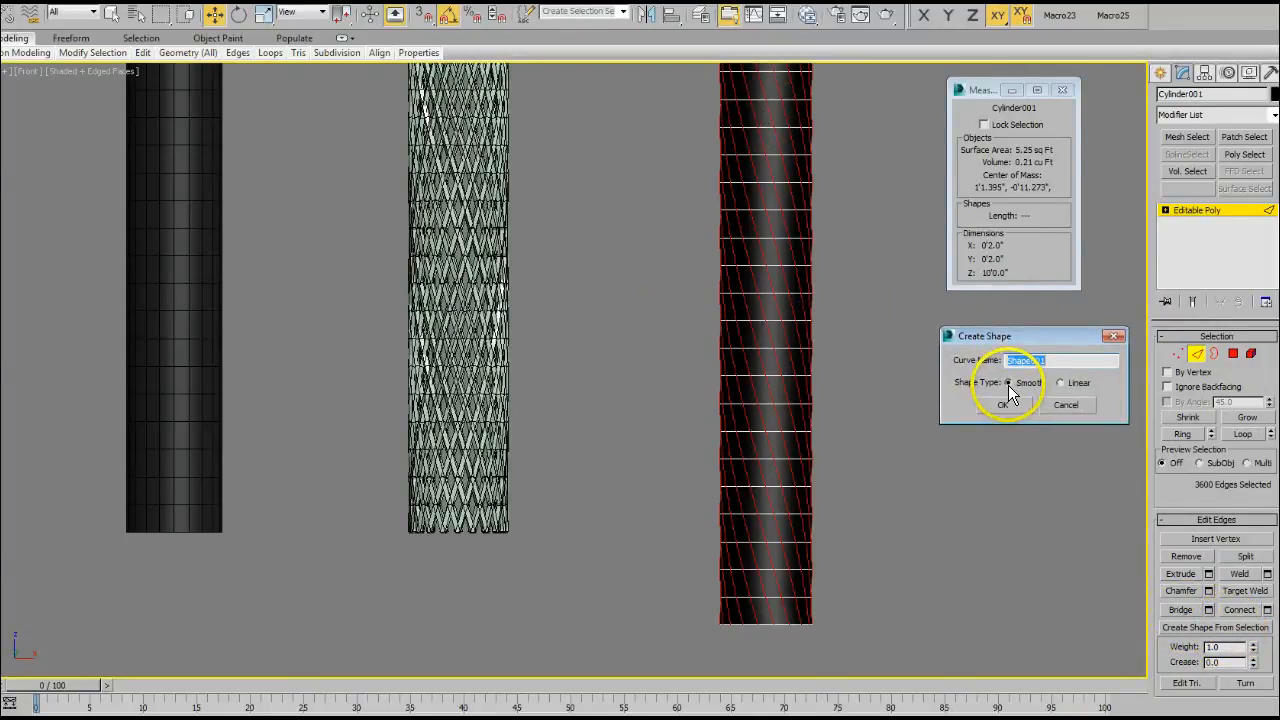
left_click(1062, 383)
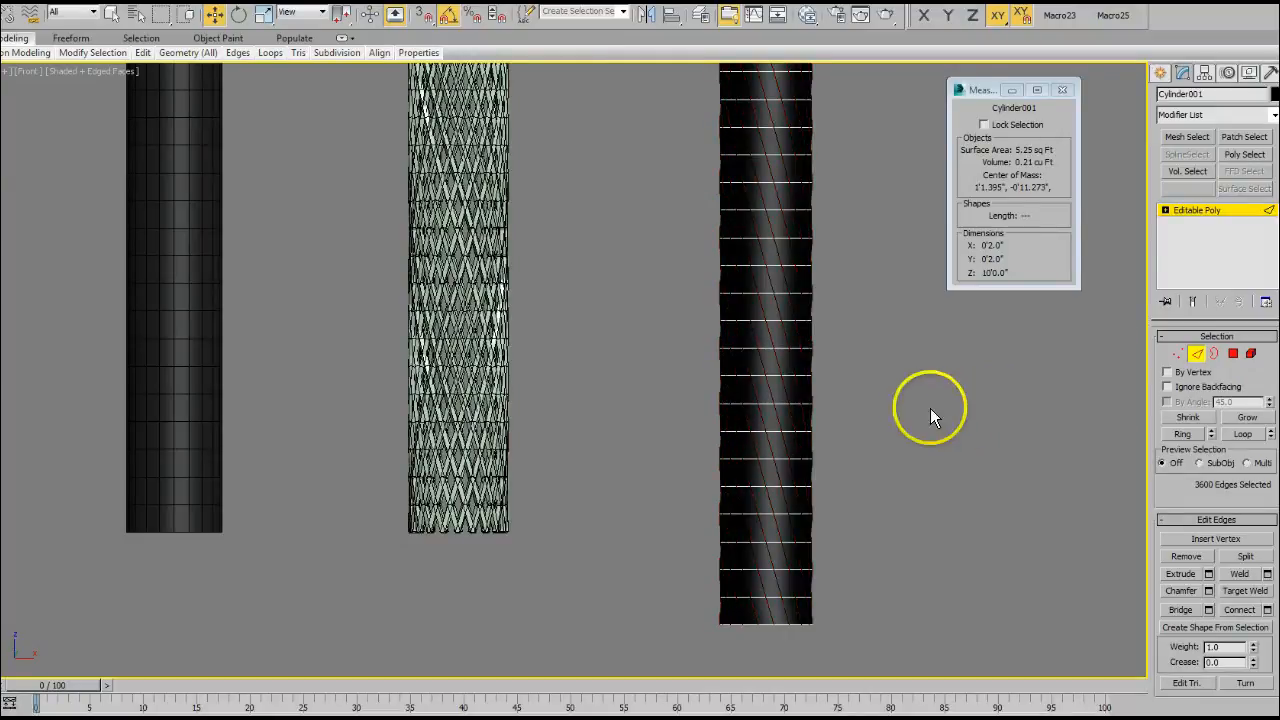
left_click(767, 391)
left_click(81, 55)
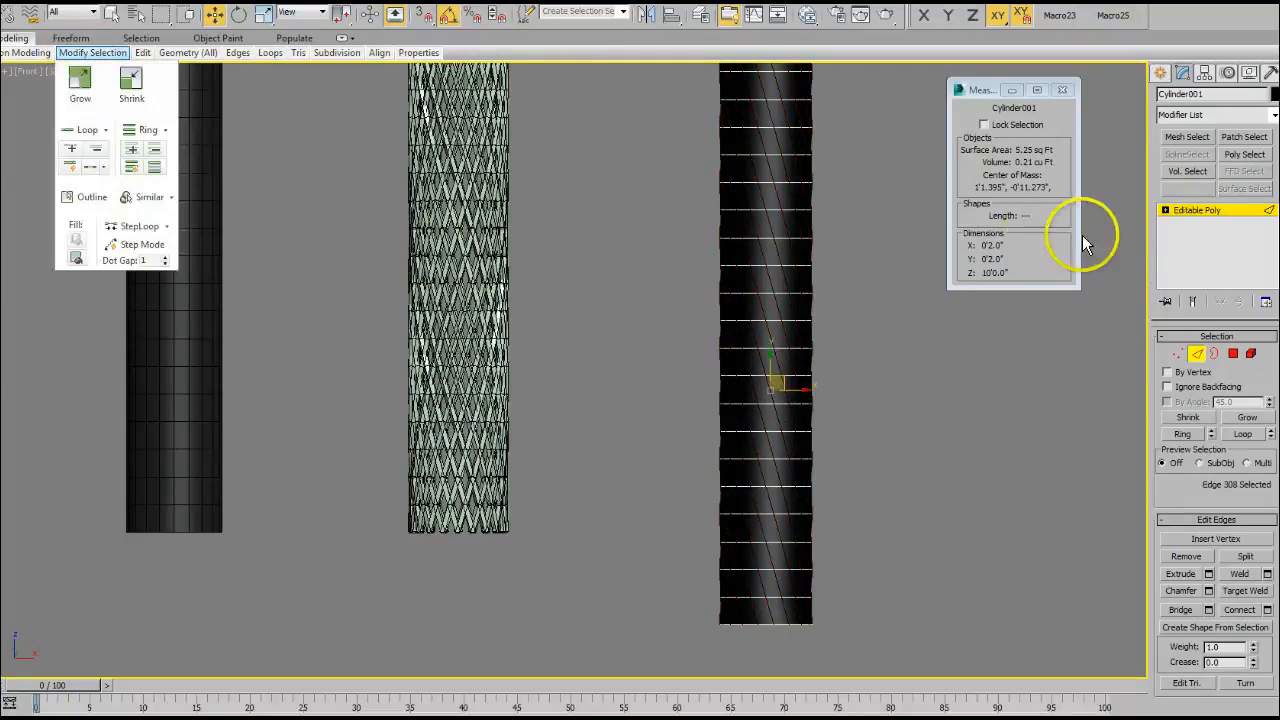
left_click(1192, 355)
left_click(957, 386)
- Select the spiral spline shape and enable its thickness in both the renderer and the viewport
left_click(770, 337)
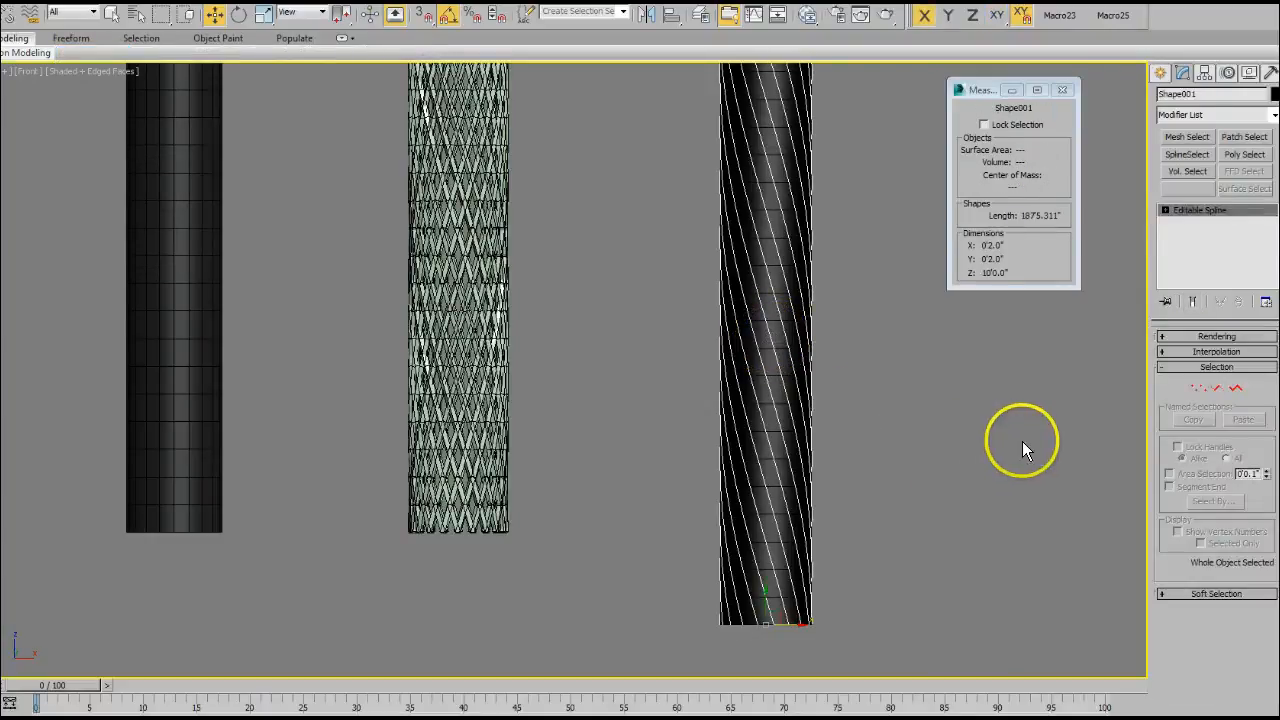
left_click(1161, 336)
left_click(1163, 351)
left_click(1164, 362)
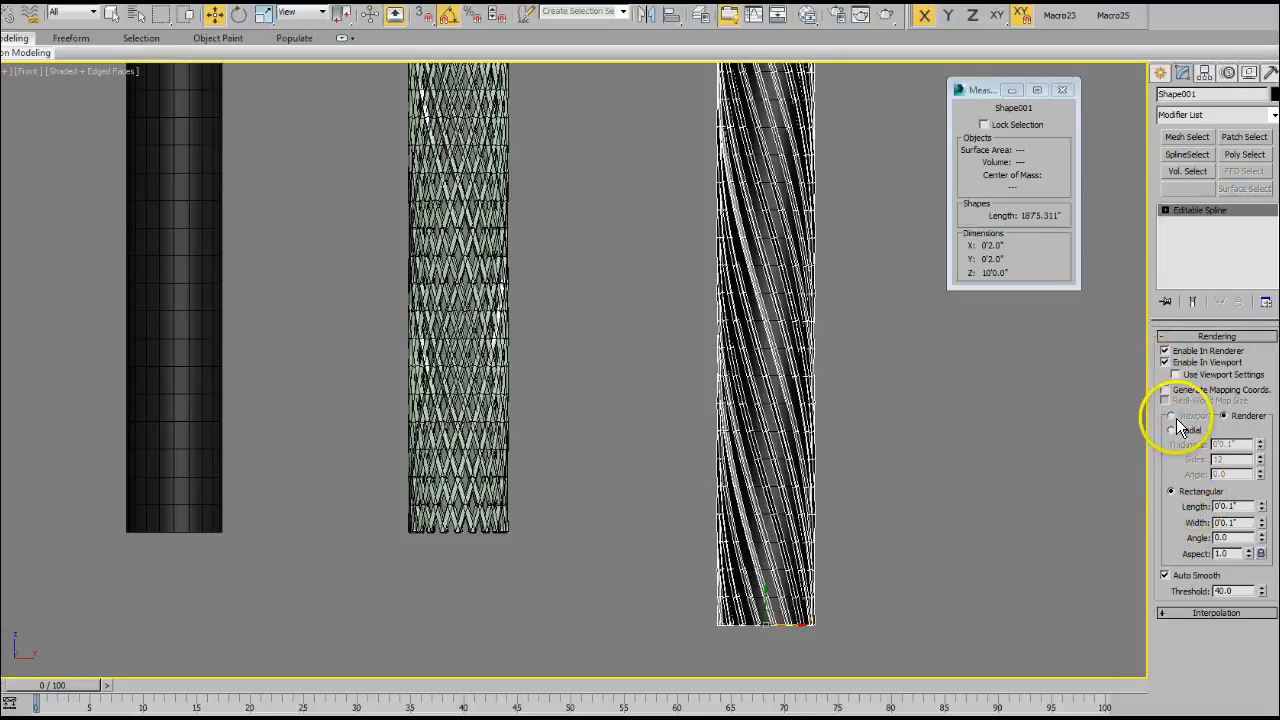
- Compare the spiral shape's radial and rectangular cross-sections up close, returning to Rectangular
left_click(1173, 429)
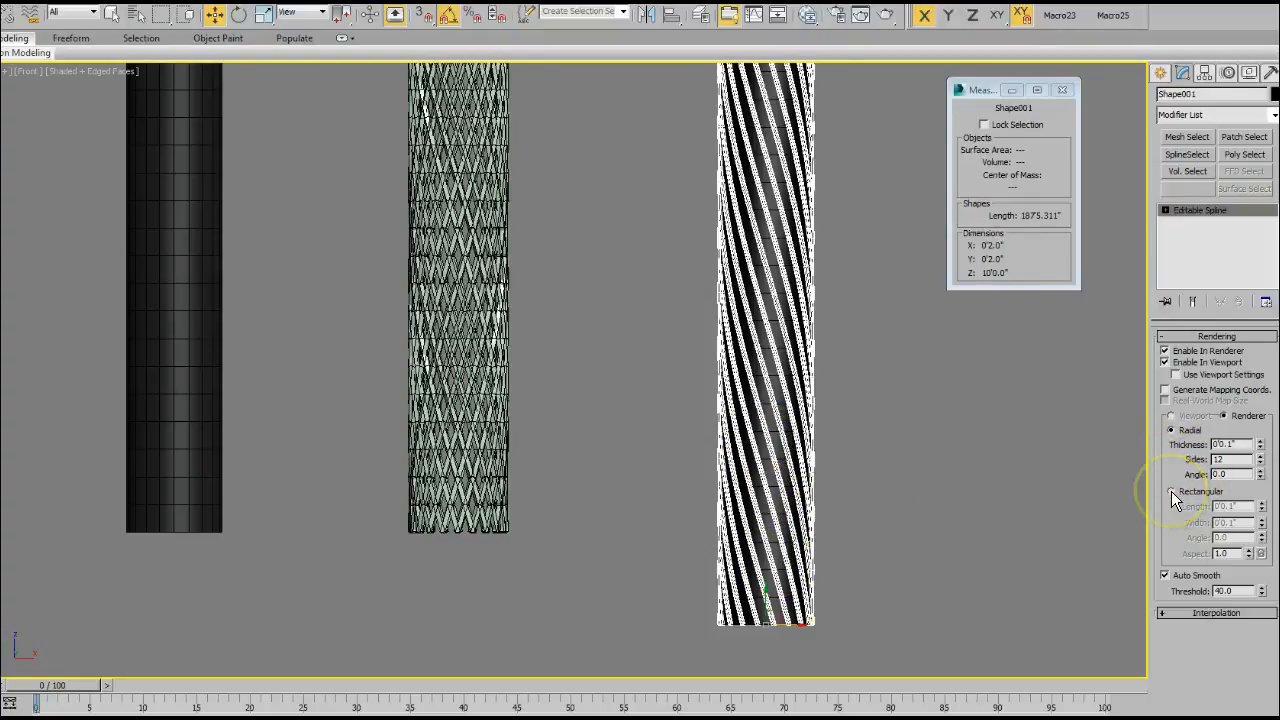
left_click(1171, 491)
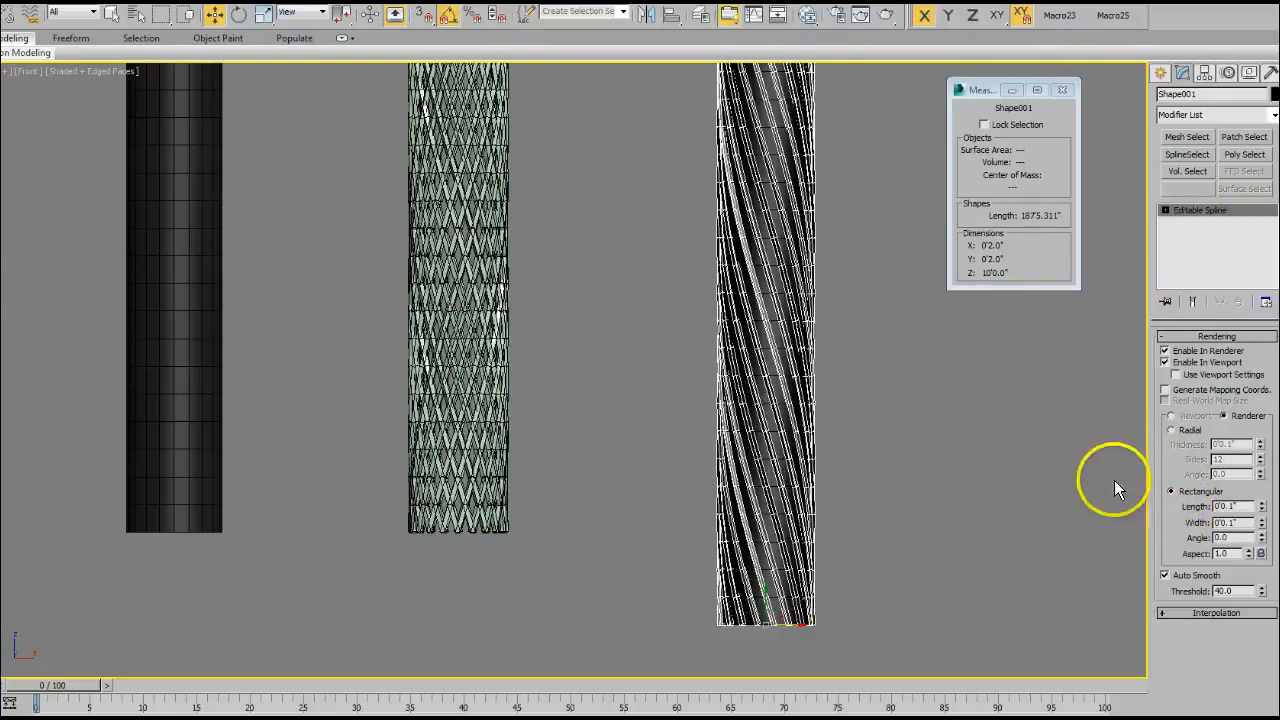
middle_click_drag(862, 464, 995, 311)
scroll(996, 309, "up", 5)
middle_click_drag(942, 464, 1002, 325)
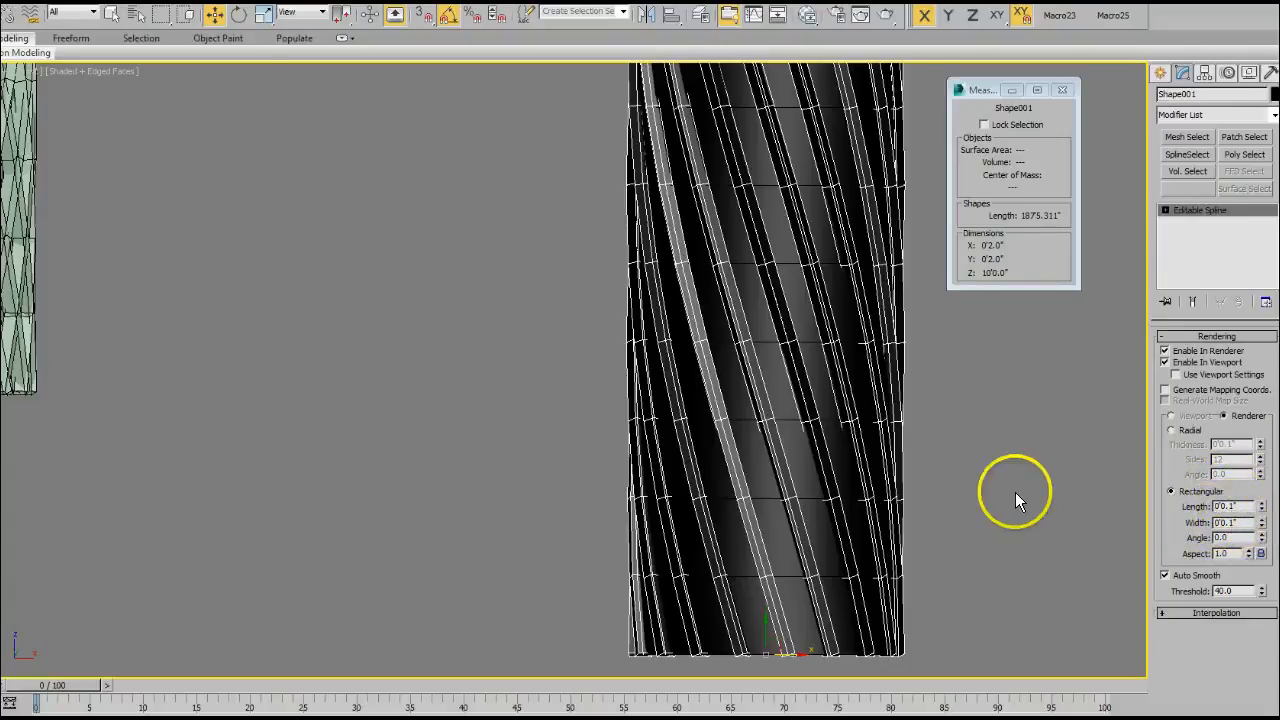
scroll(891, 543, "down", 5)
scroll(875, 450, "down", 3)
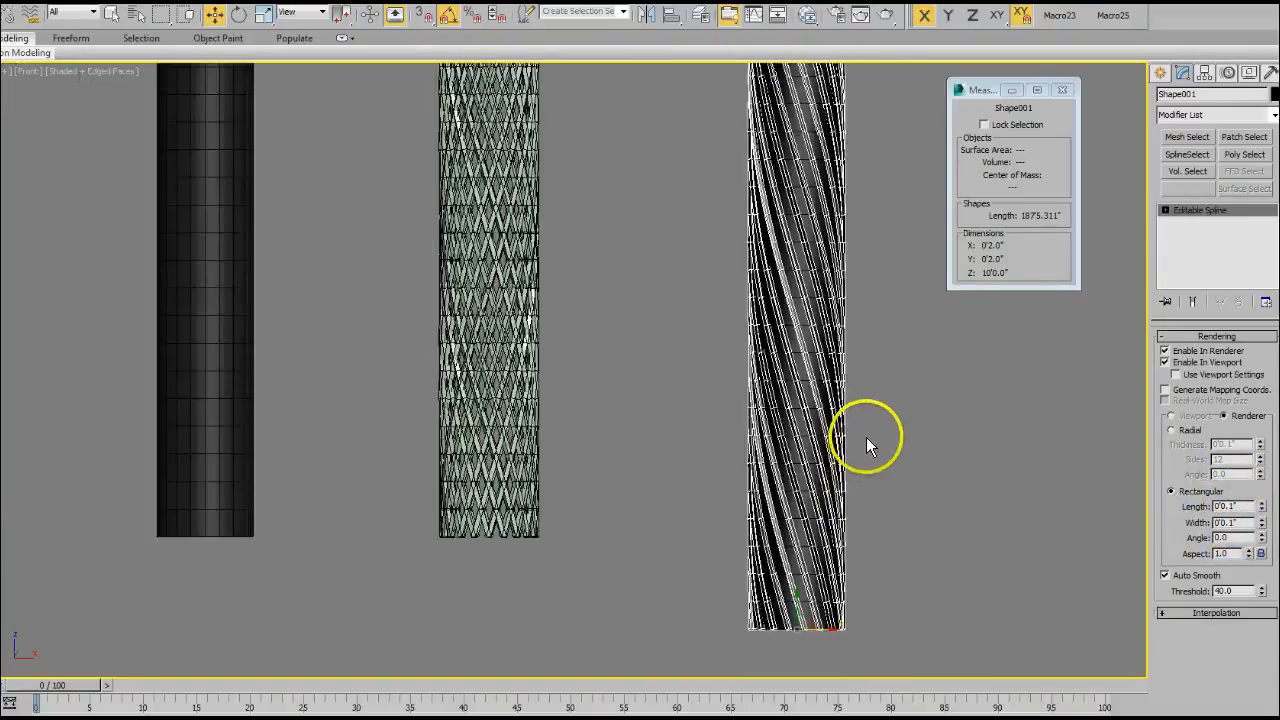
- Move the spiral spline shape along X to stand clear beside the twisted cylinder and rename it Wire Mesh
middle_click_drag(863, 434, 851, 475)
scroll(863, 460, "down", 3)
middle_click_drag(870, 432, 801, 433)
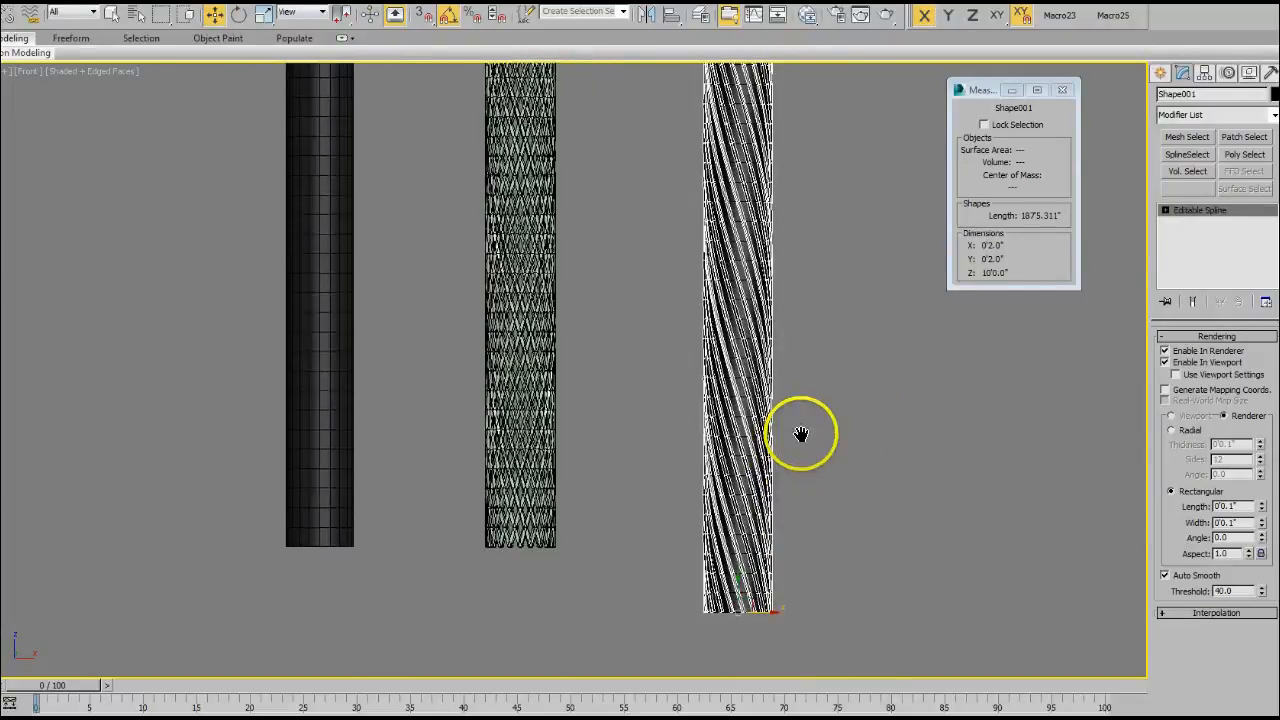
left_click_drag(771, 600, 887, 590, "shift")
scroll(905, 440, "up", 5)
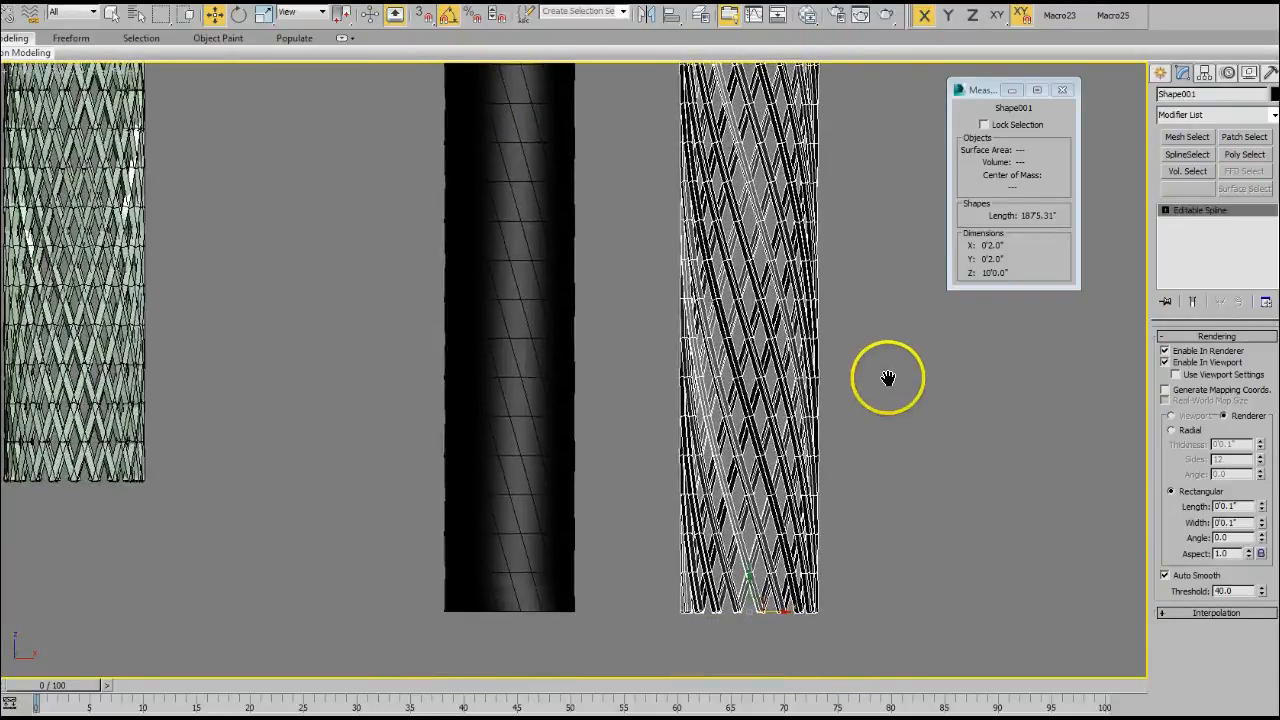
scroll(887, 449, "down", 2)
left_click(1203, 93)
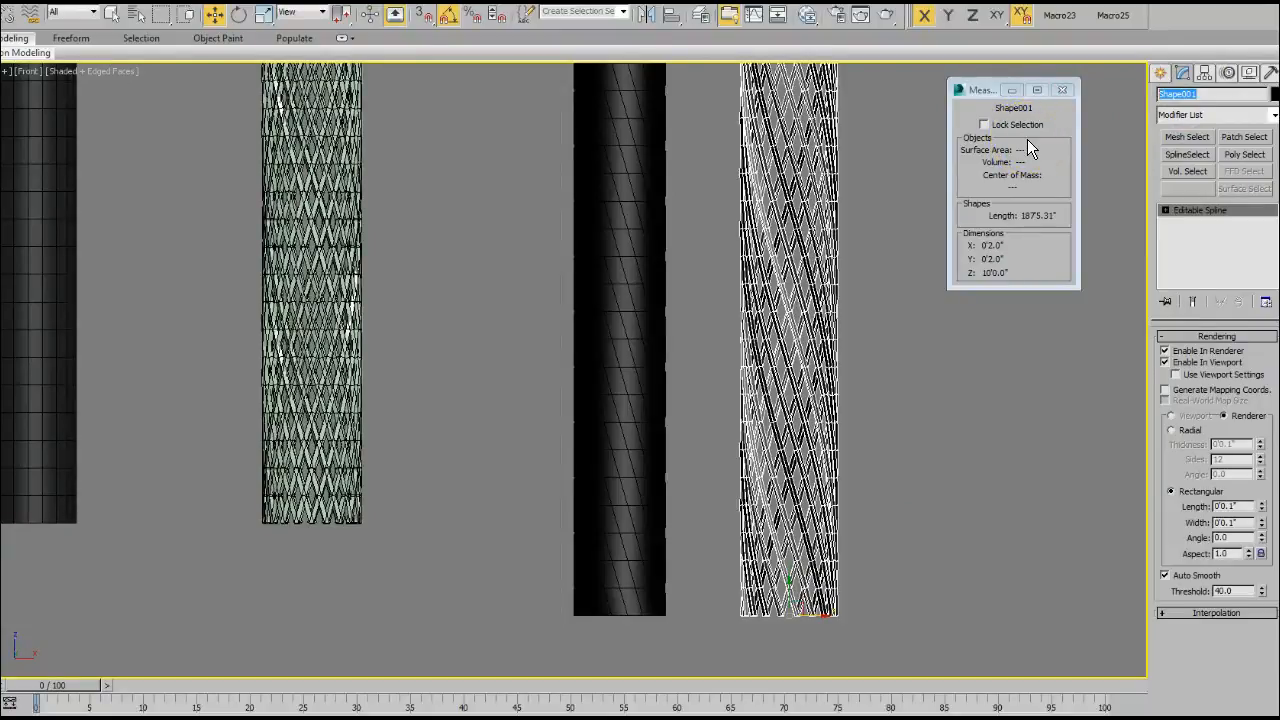
type("Wire Mesh")
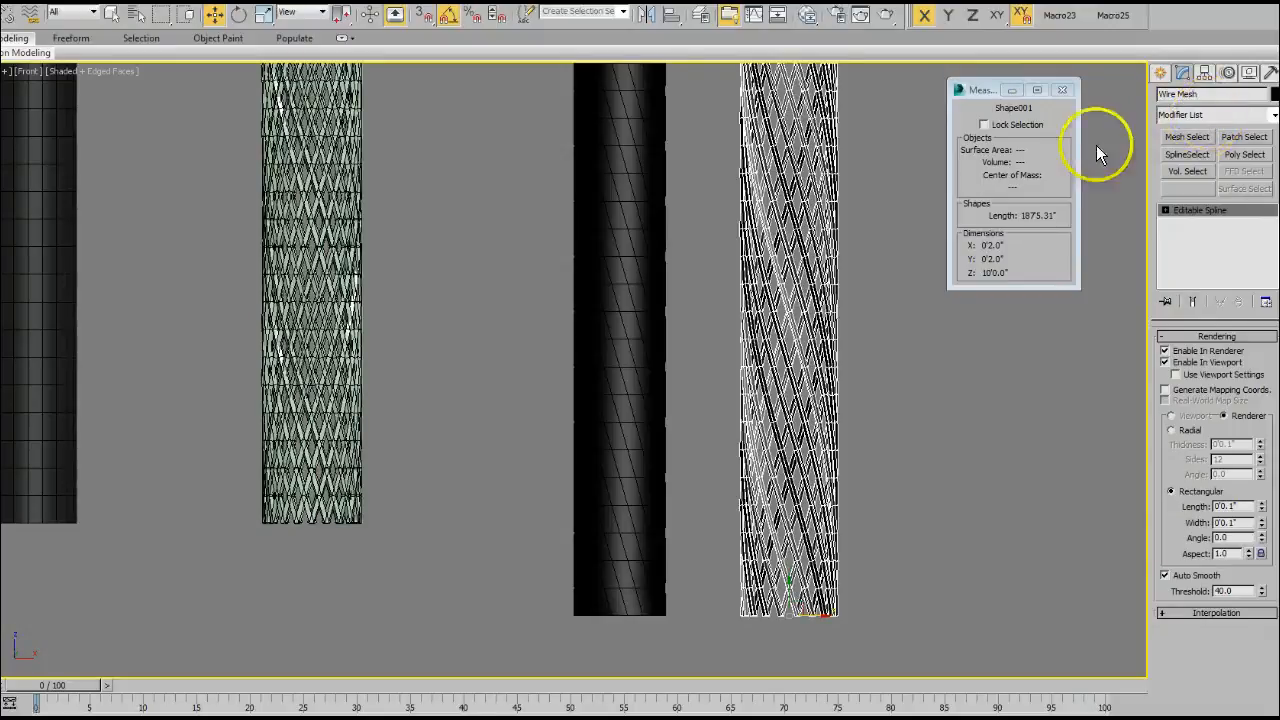
- Mirror the wire mesh across the X axis as a Copy with zero offset
left_click(647, 20)
left_click_drag(657, 244, 940, 298)
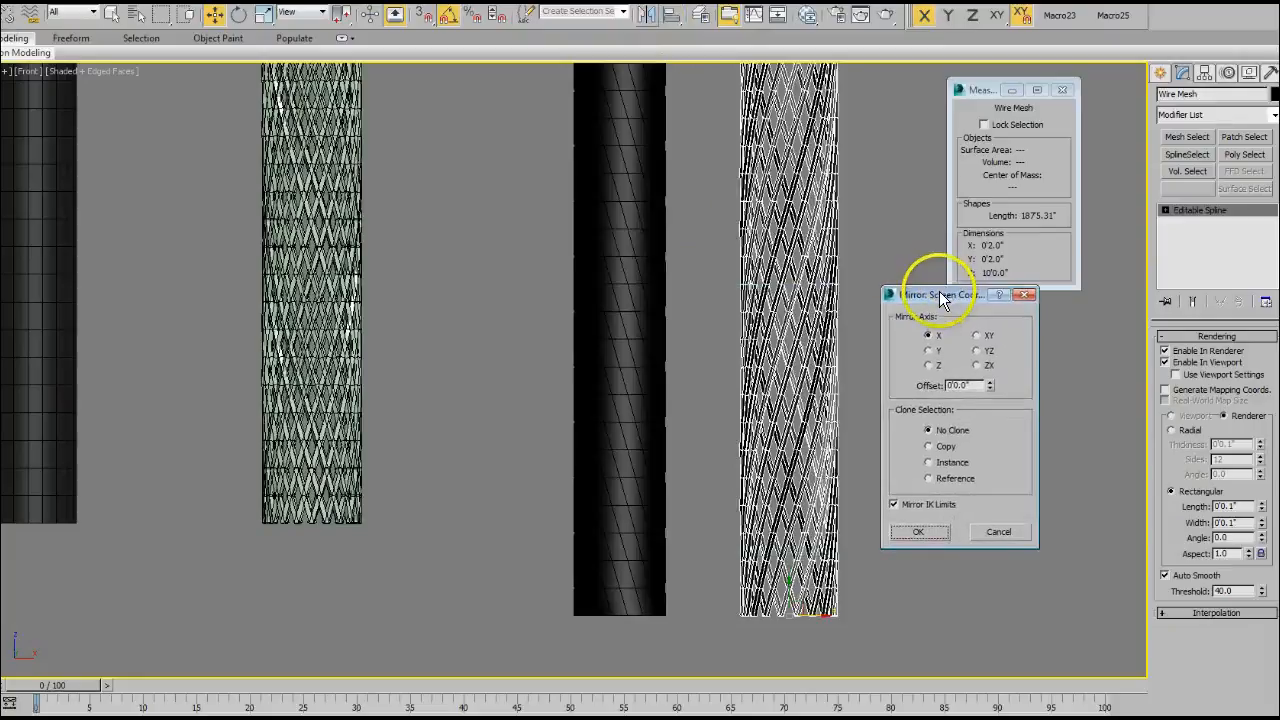
left_click(927, 446)
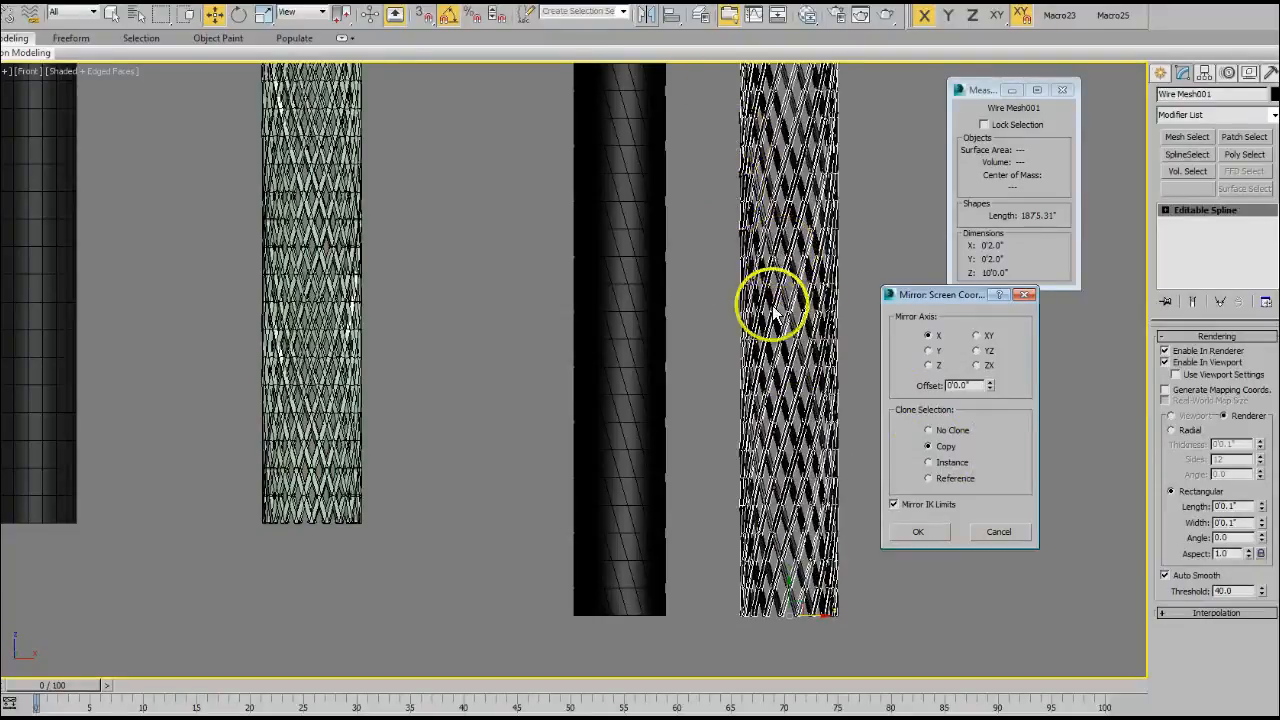
left_click(928, 429)
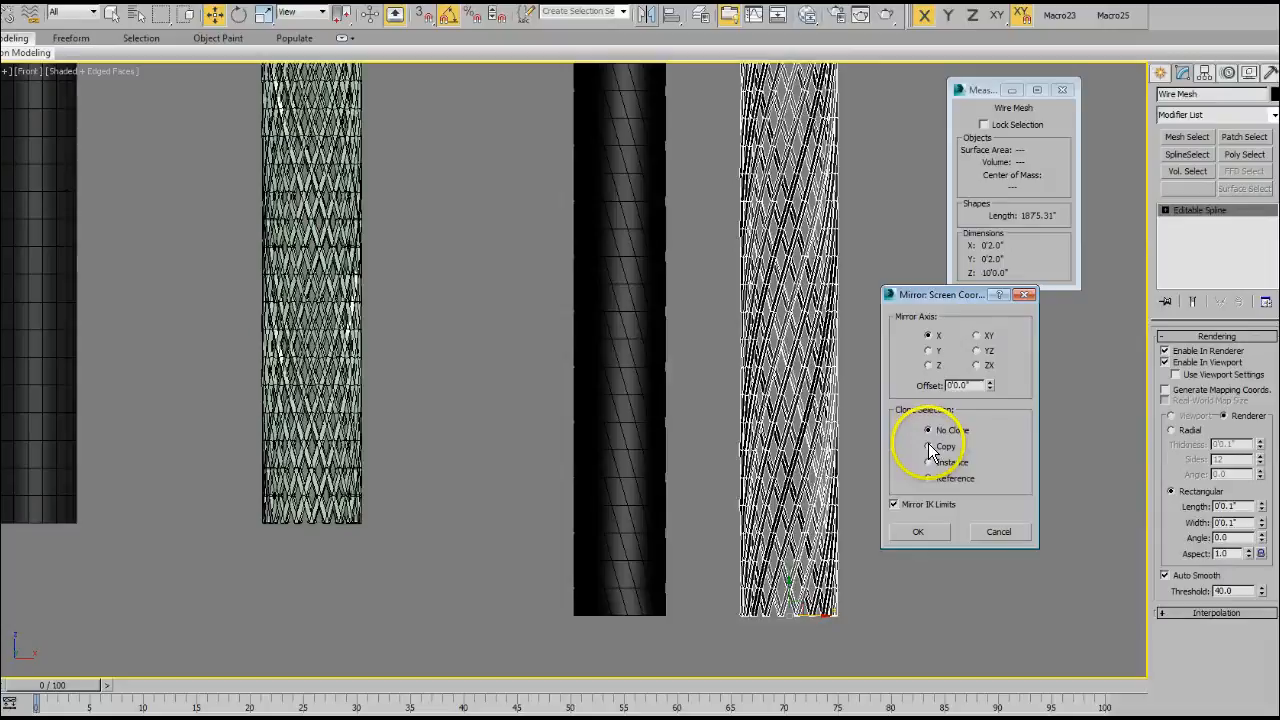
left_click(928, 446)
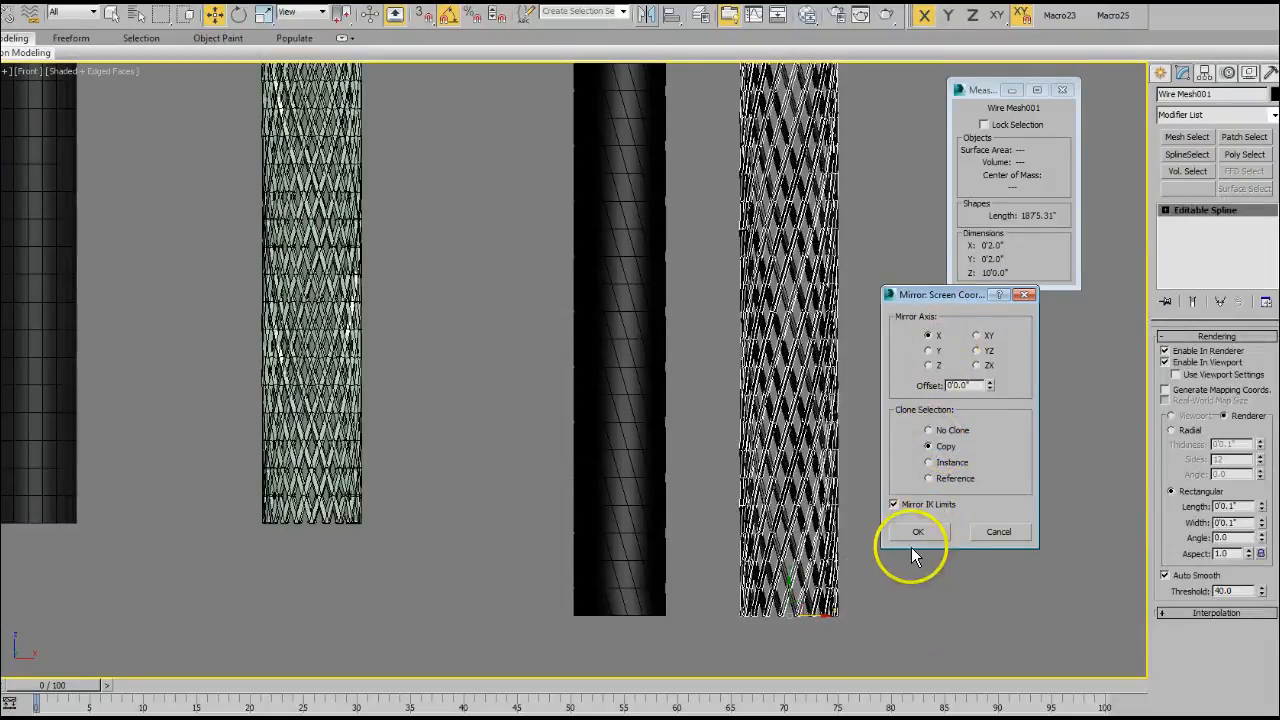
left_click(927, 350)
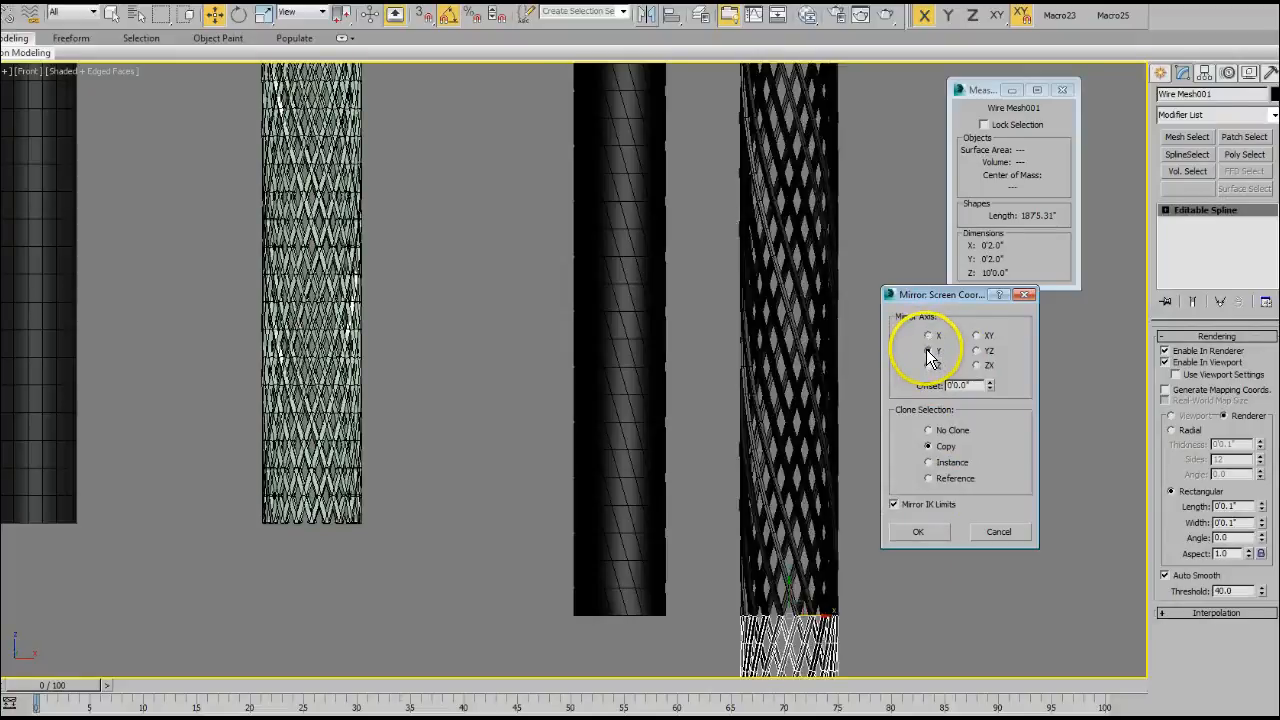
left_click(930, 336)
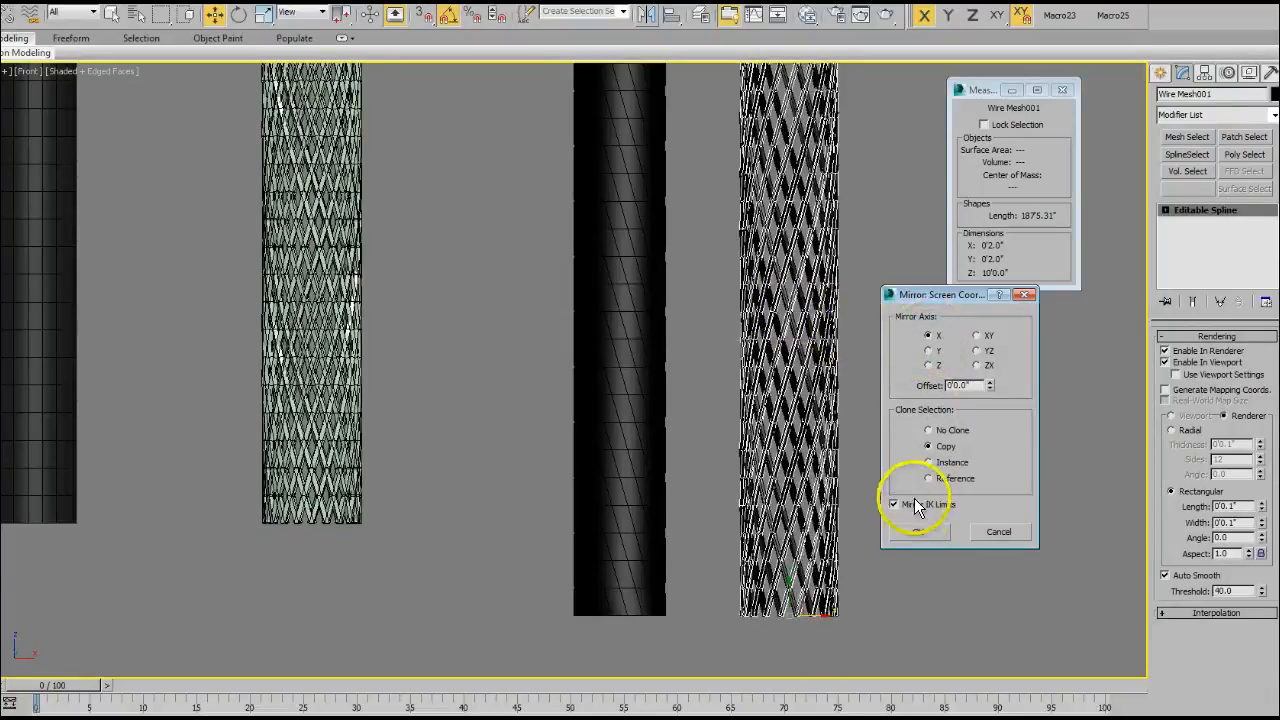
left_click(918, 536)
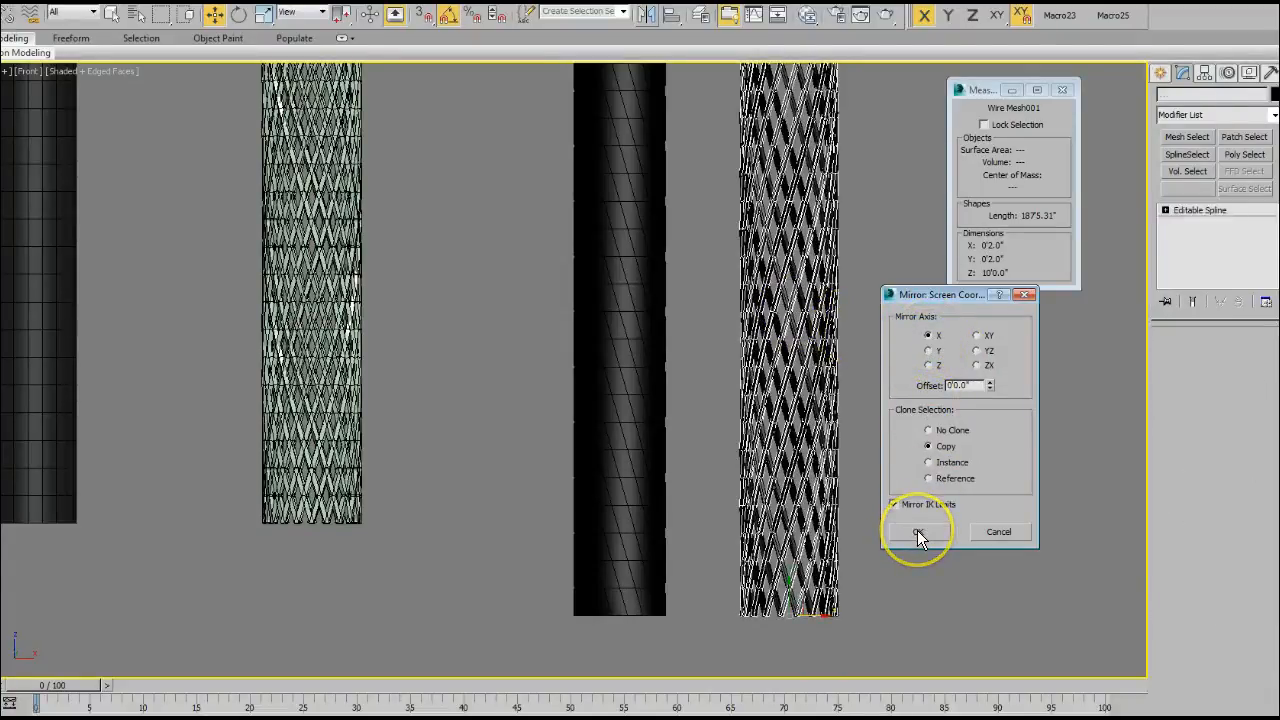
left_click(866, 492)
- Attach the mirrored copy to the original Wire Mesh spline so both spiral directions form one object
scroll(848, 475, "up", 5)
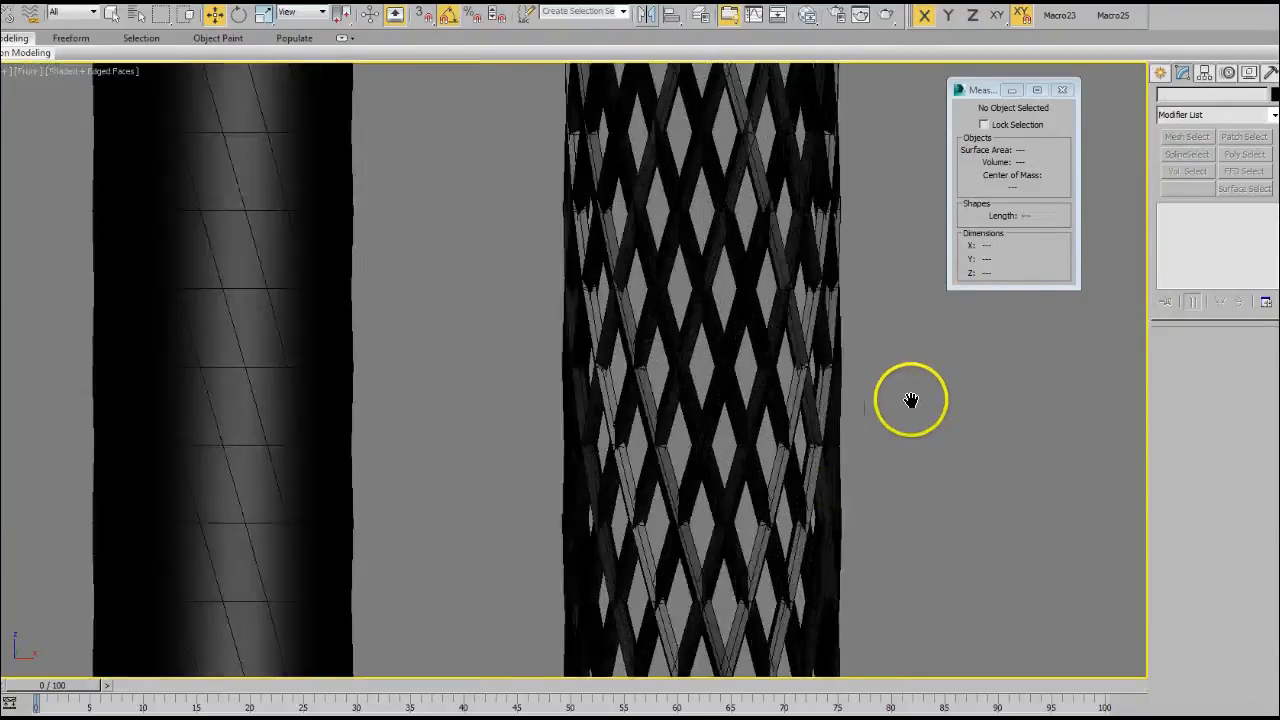
scroll(909, 400, "down", 3)
left_click(827, 492)
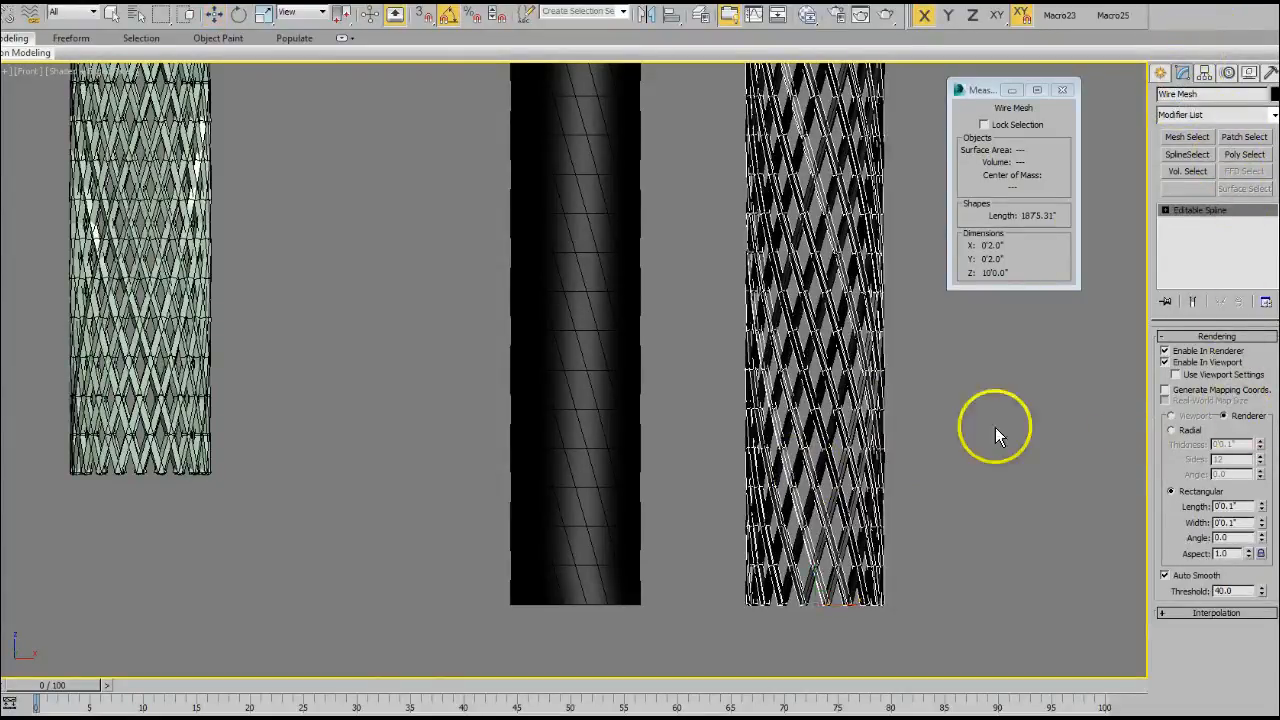
left_click(844, 379)
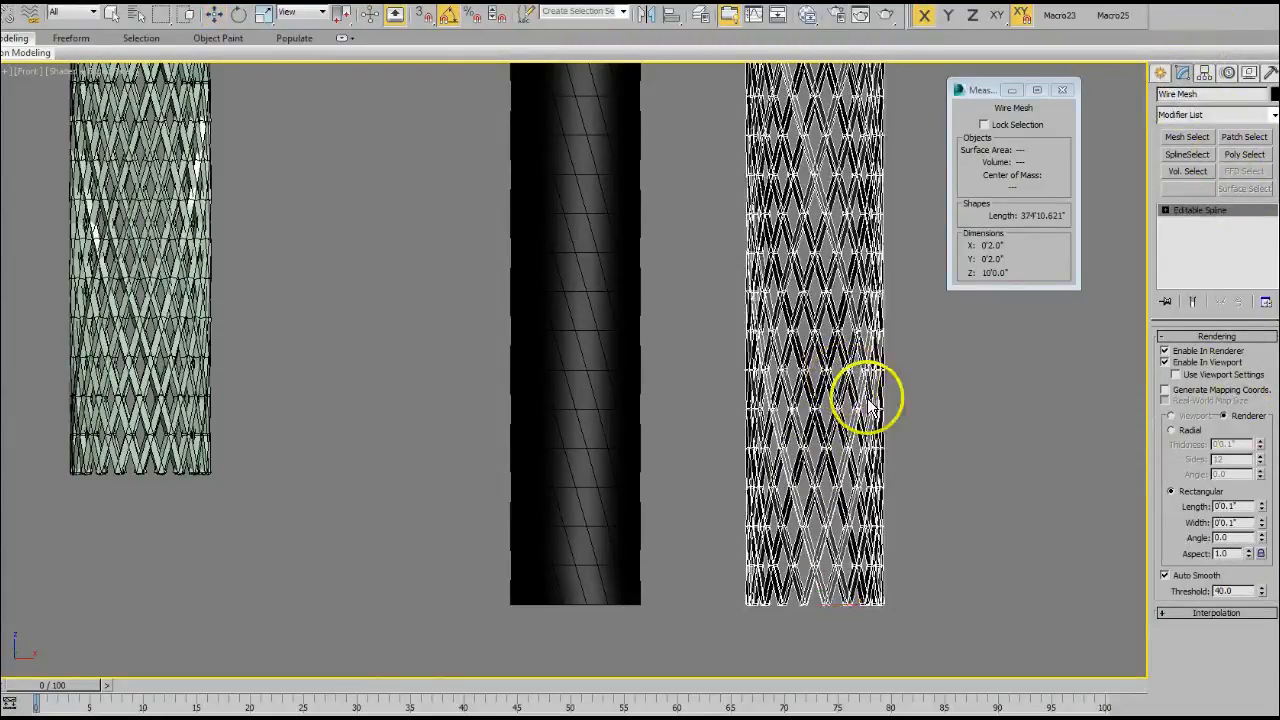
key("w")
left_click(966, 446)
left_click(790, 470)
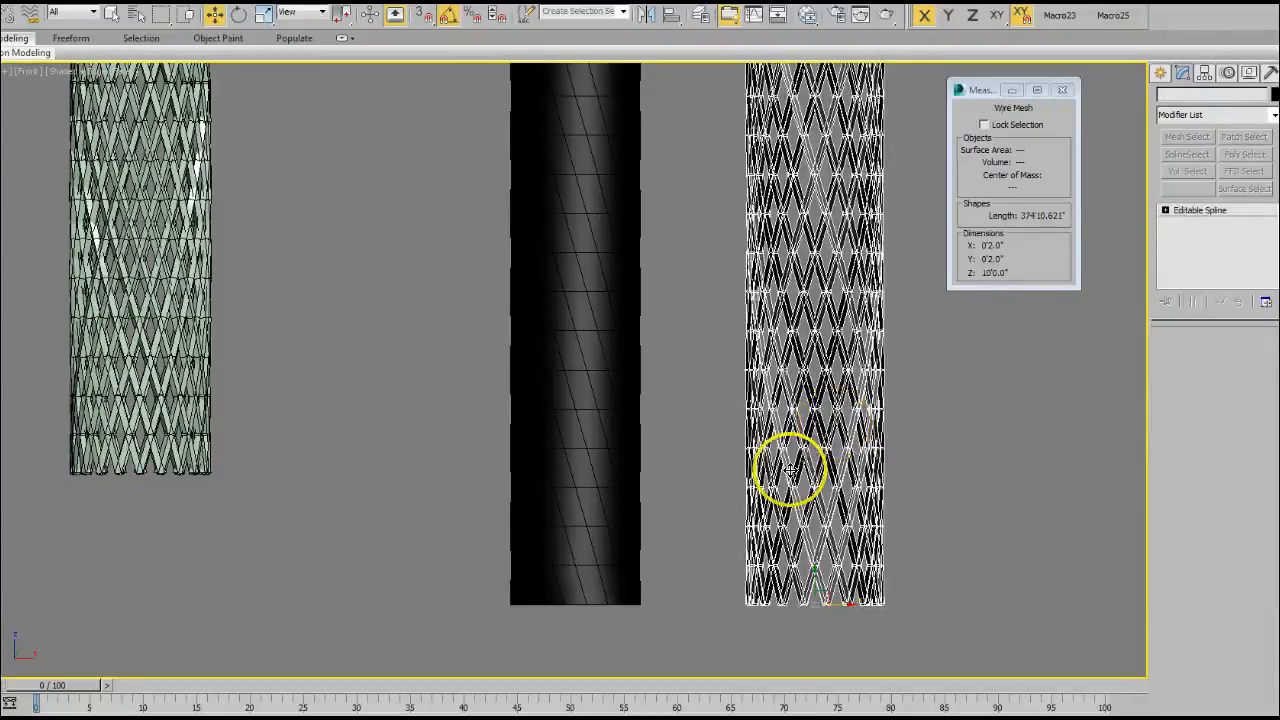
- Select the twisted cylinder and switch the viewport to the Top view
scroll(716, 446, "down", 8)
middle_click_drag(703, 434, 743, 486)
scroll(745, 480, "up", 2)
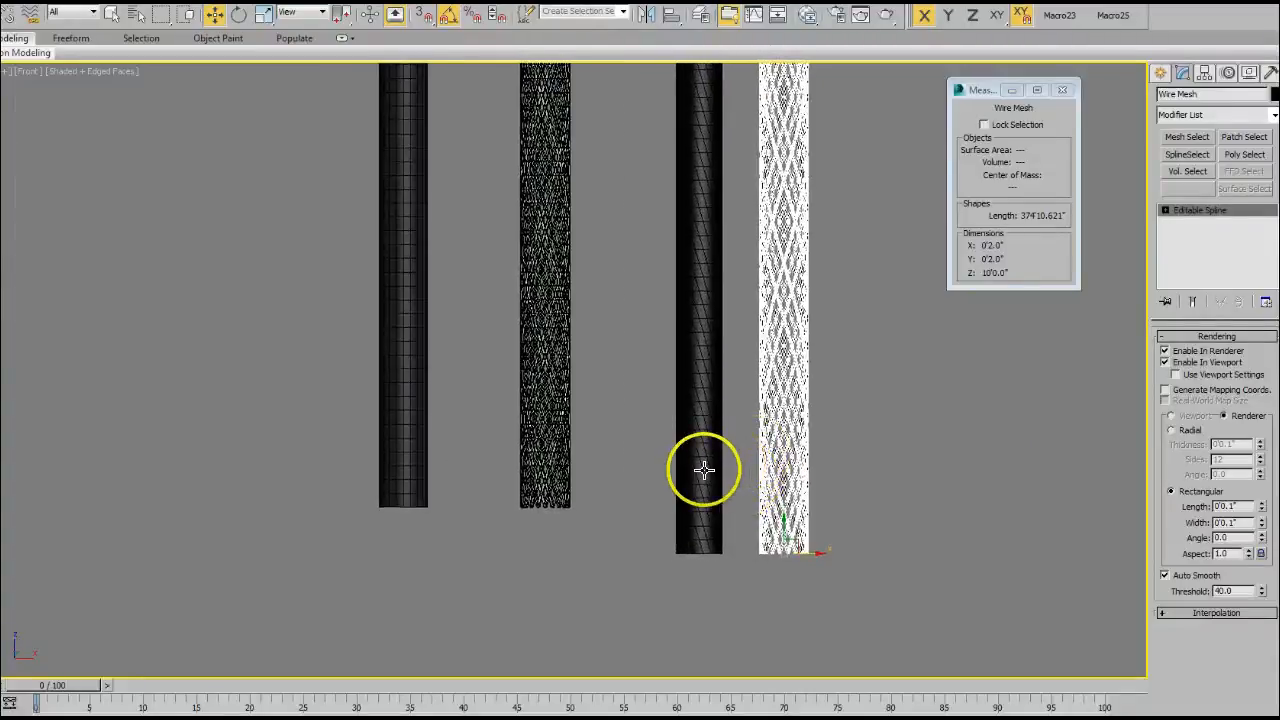
left_click(704, 470)
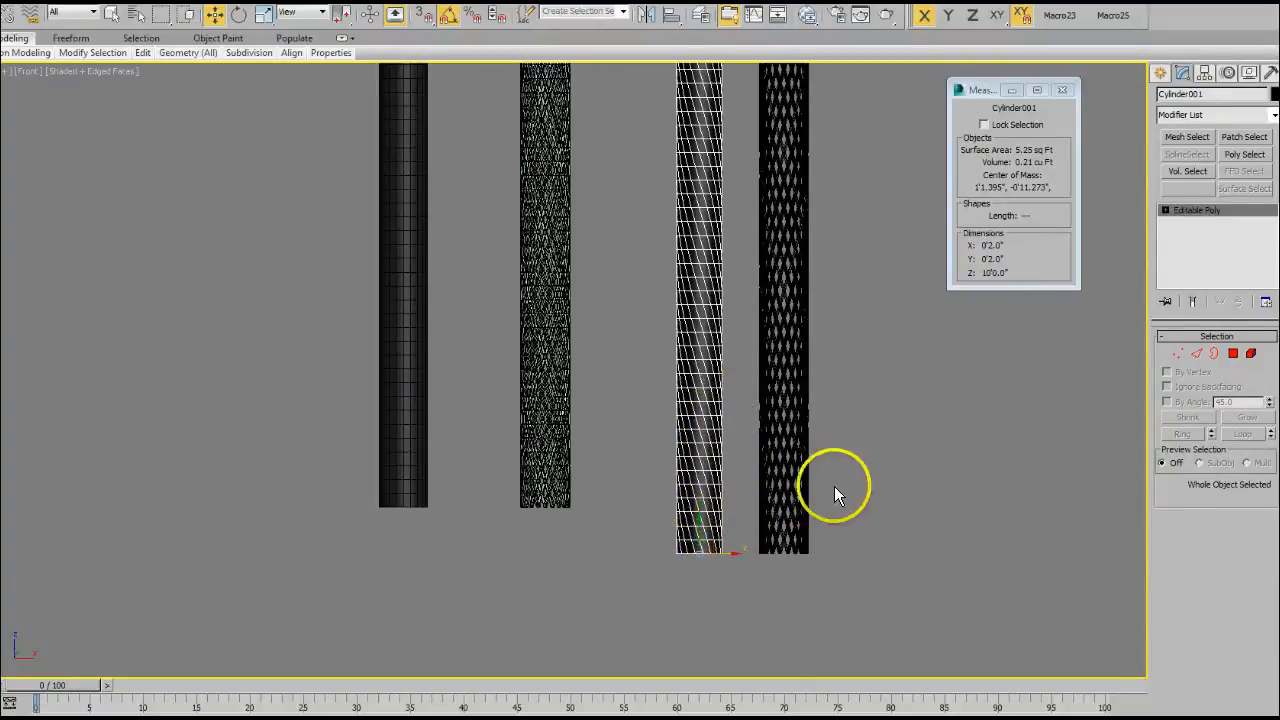
left_click(1160, 72)
key("v")
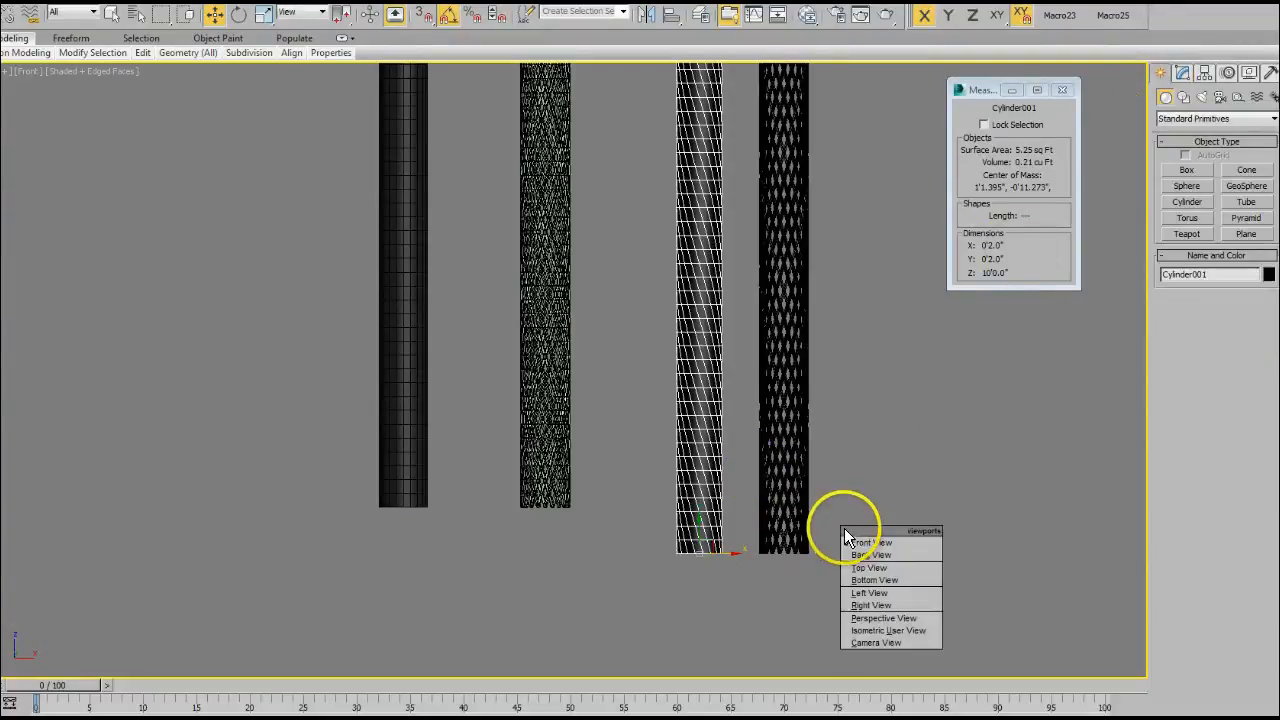
key("t")
- Create a new cylinder beside the wire mesh, about 0.82" in radius and 4.29" high
scroll(821, 482, "up", 2)
middle_click_drag(821, 482, 1000, 503)
scroll(604, 385, "up", 3)
middle_click_drag(604, 385, 942, 601)
middle_click_drag(574, 440, 729, 550)
scroll(651, 508, "up", 1)
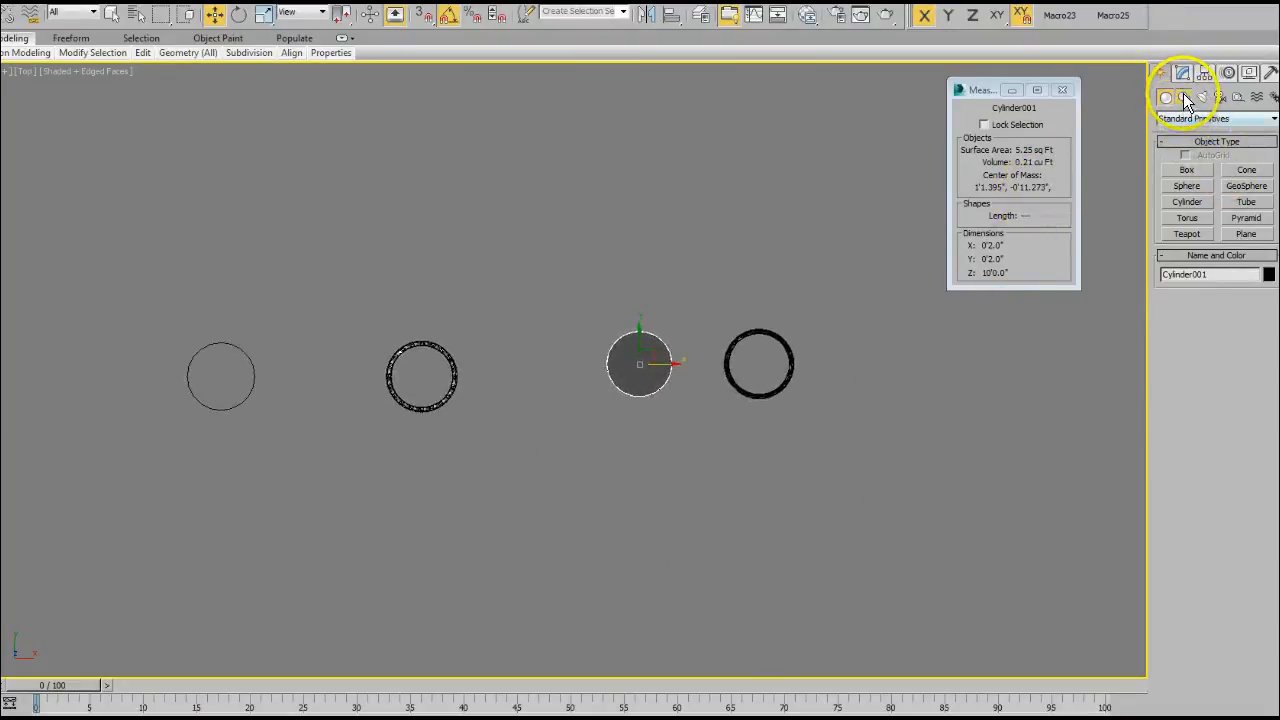
left_click(1183, 96)
left_click(1165, 97)
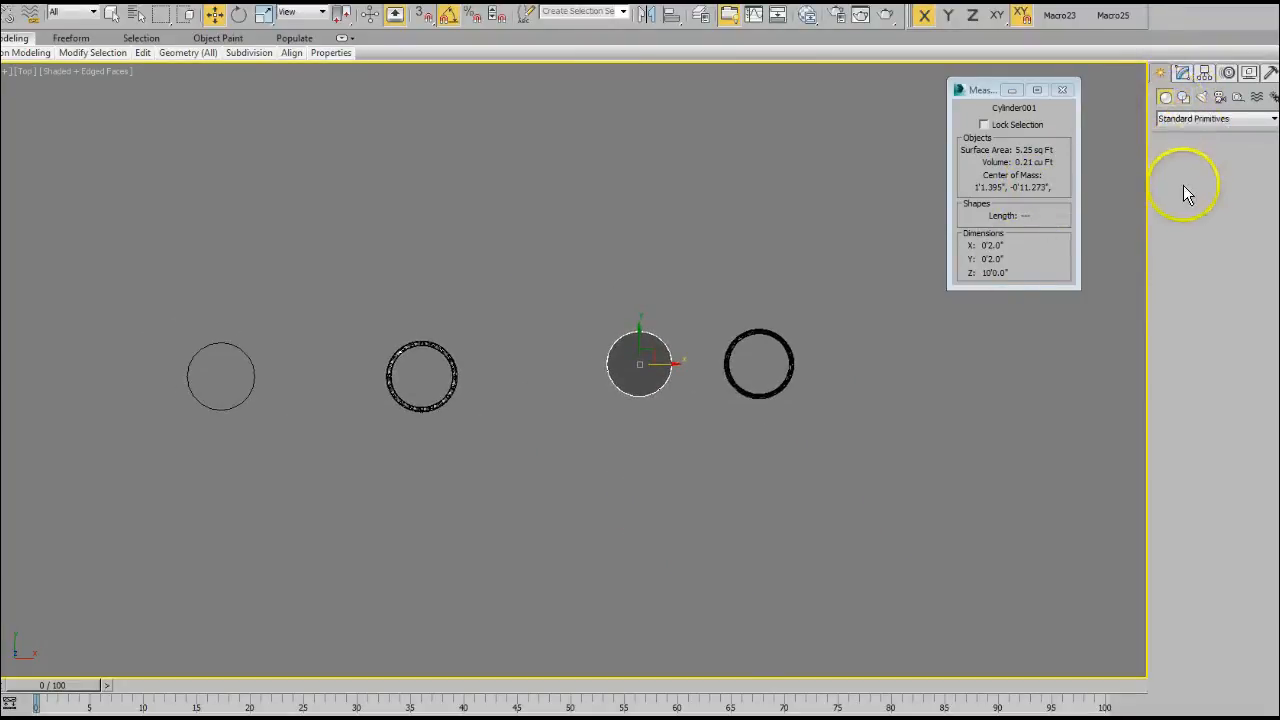
left_click(1187, 212)
left_click_drag(849, 364, 860, 369)
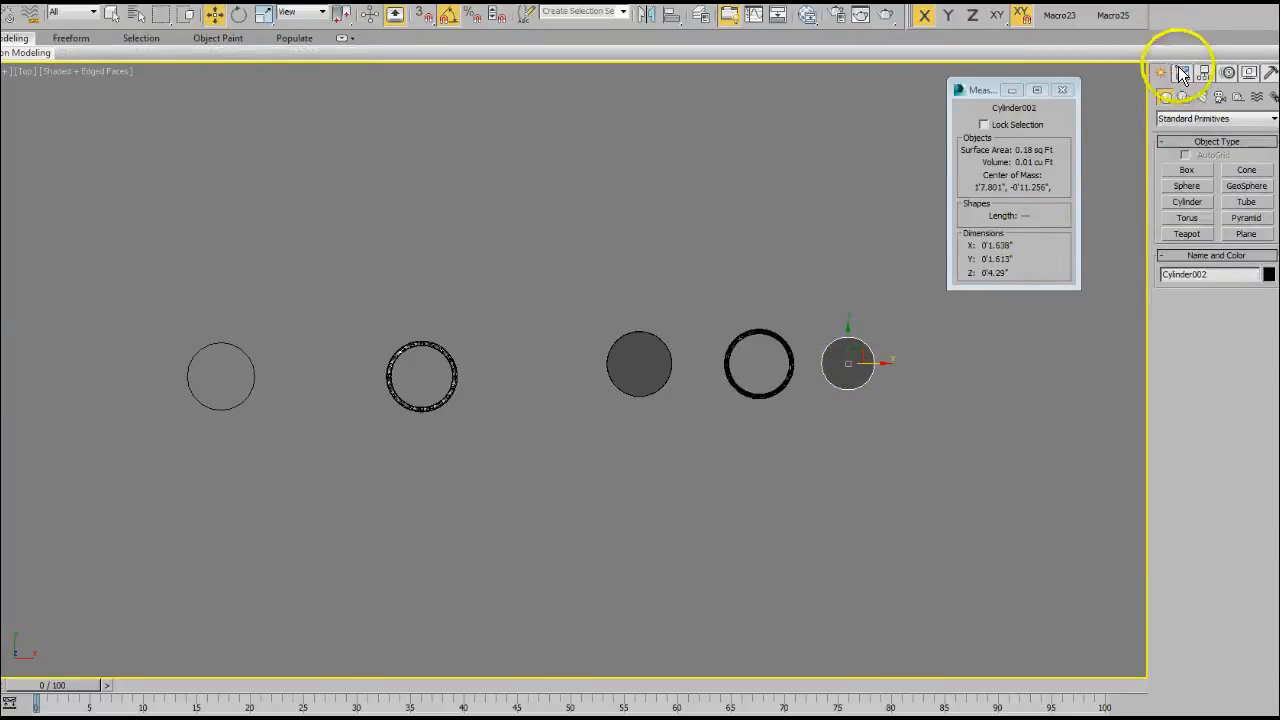
- Set the new cylinder's height to 10'0.0" and its radius to 0'1.0"
left_click(1182, 73)
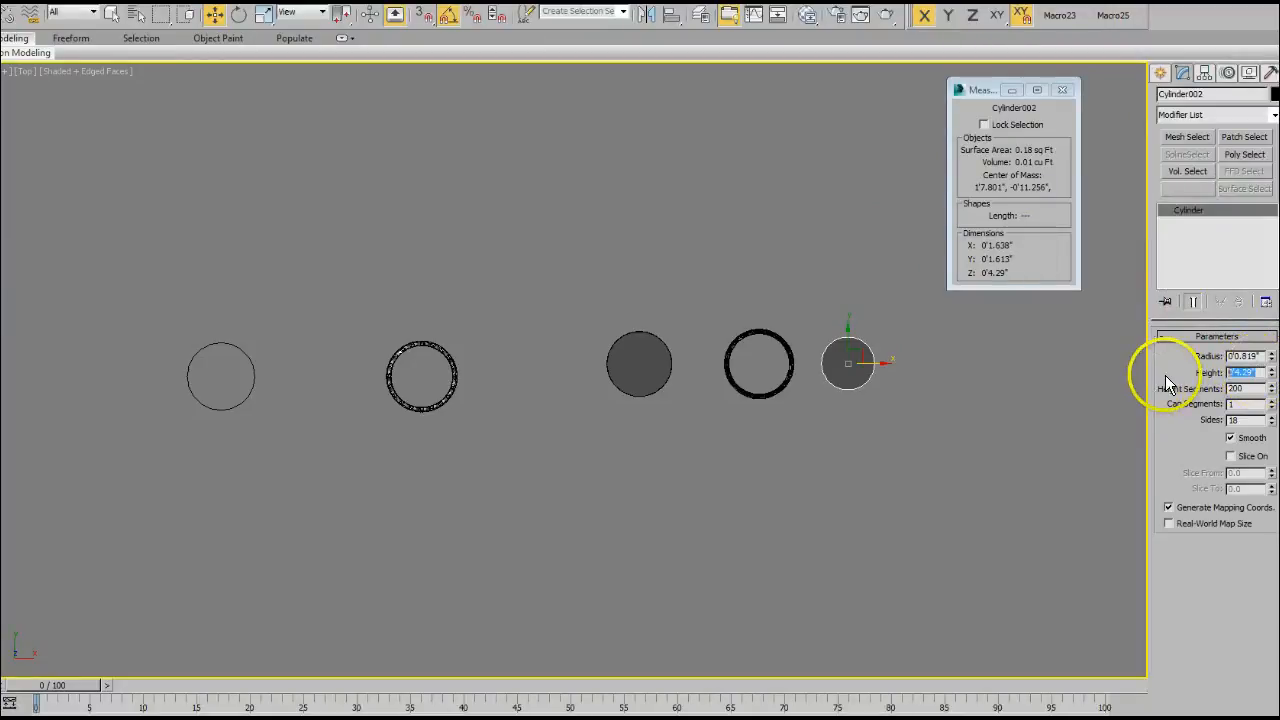
type("10")
key("Return")
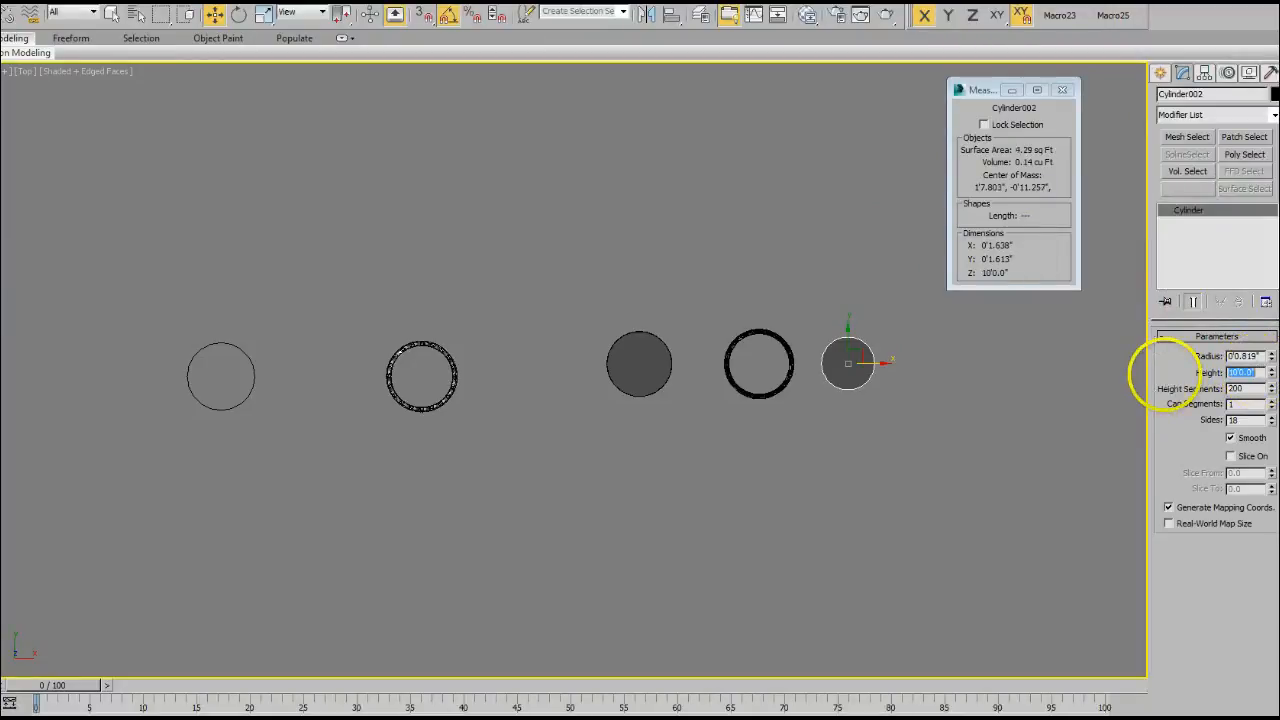
double_click(1252, 356)
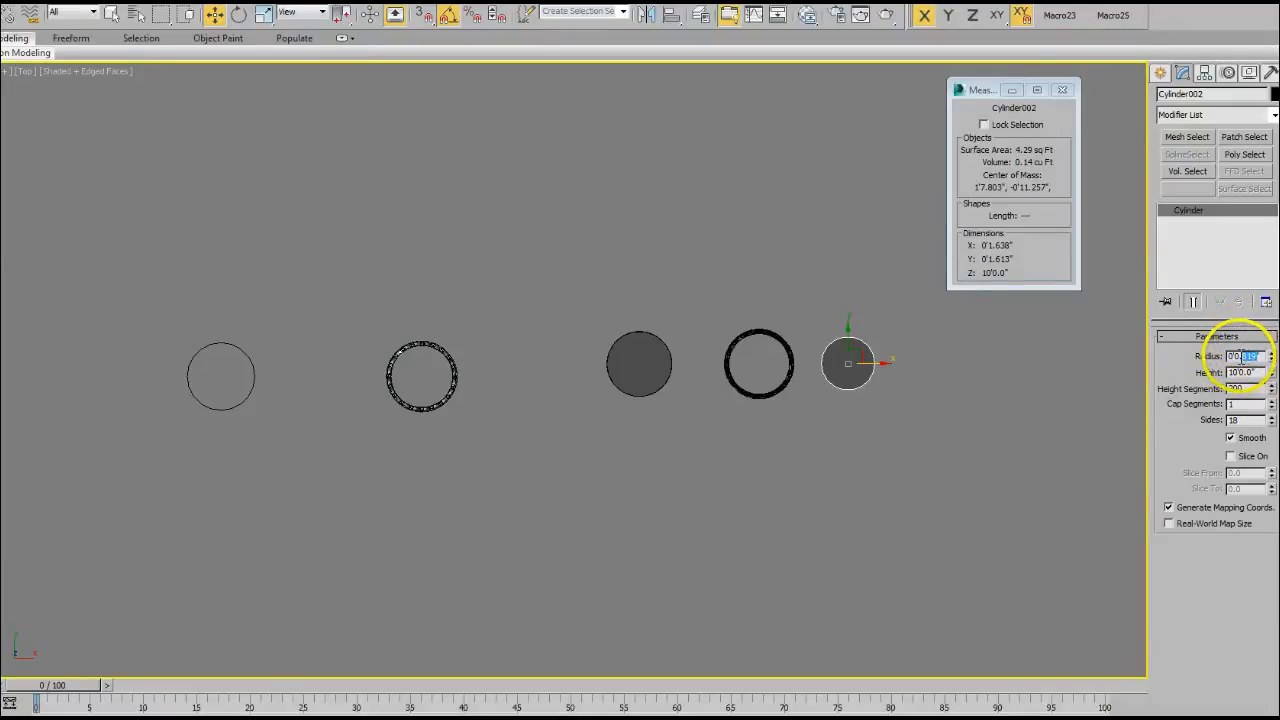
double_click(1237, 357)
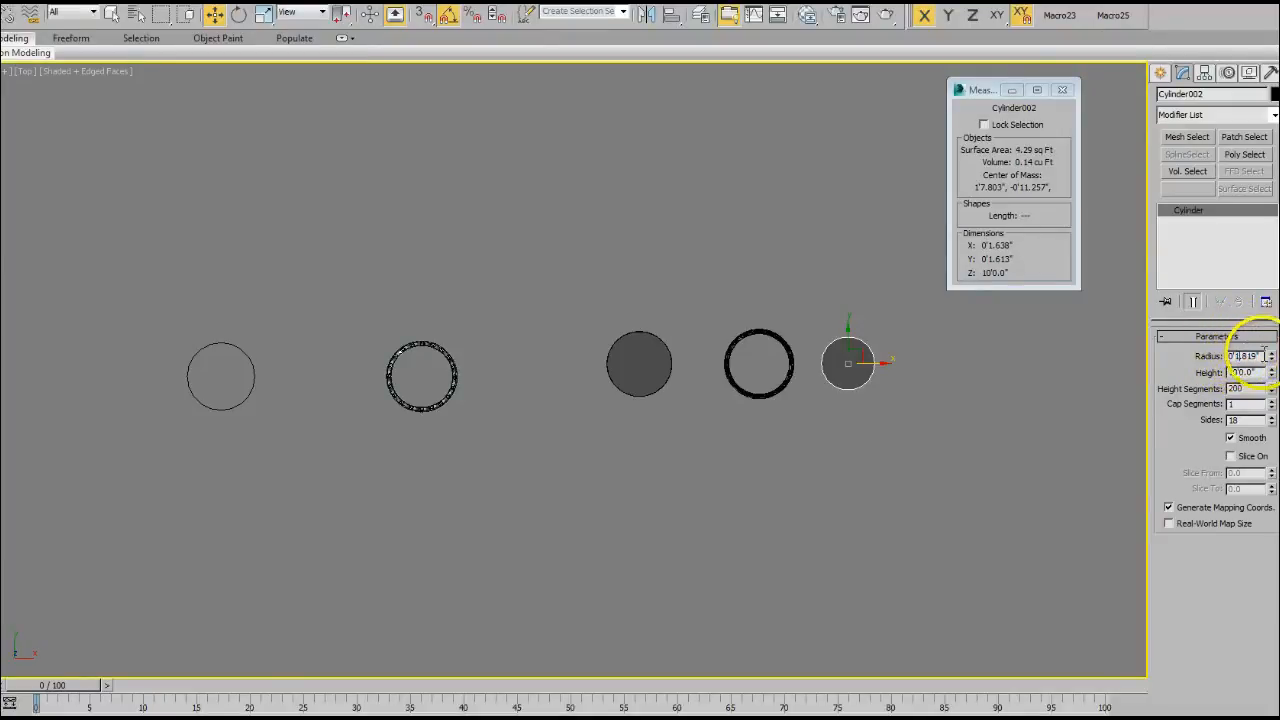
left_click_drag(1256, 356, 1246, 357)
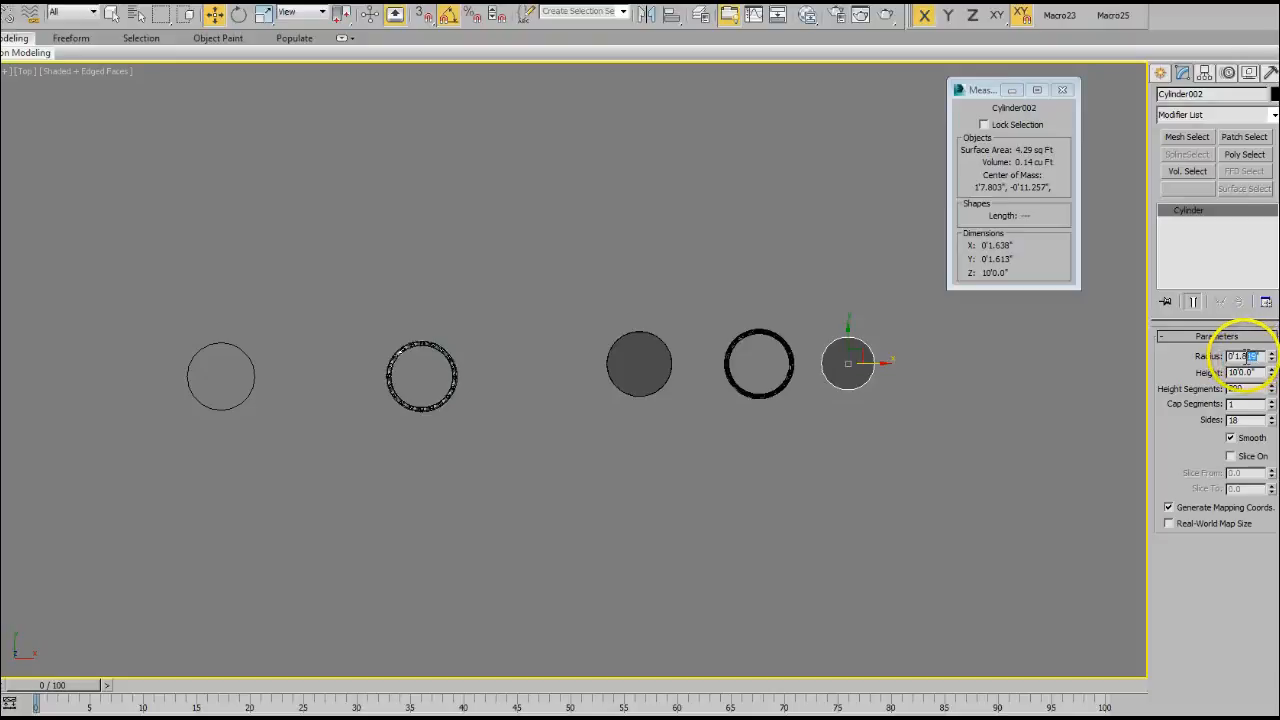
key("Return")
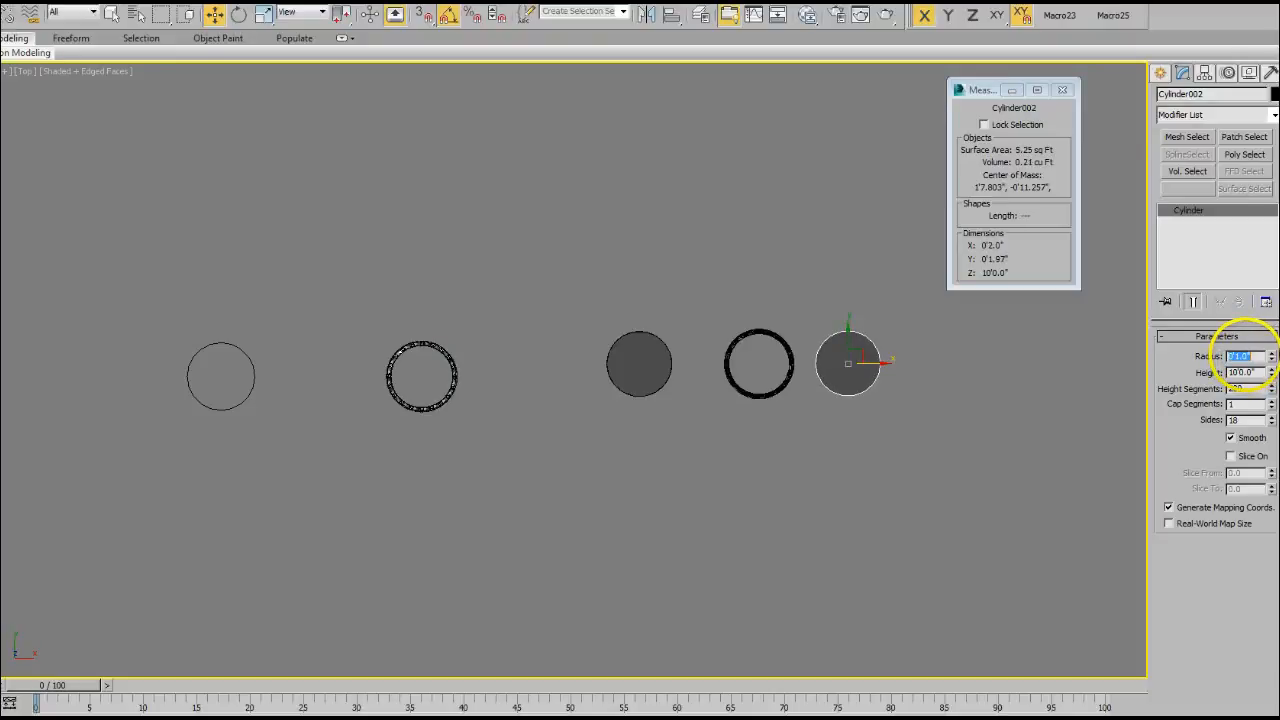
- Convert the new cylinder to an Editable Poly and enter polygon editing
scroll(854, 471, "up", 5)
middle_click_drag(871, 486, 850, 568)
scroll(850, 568, "down", 2)
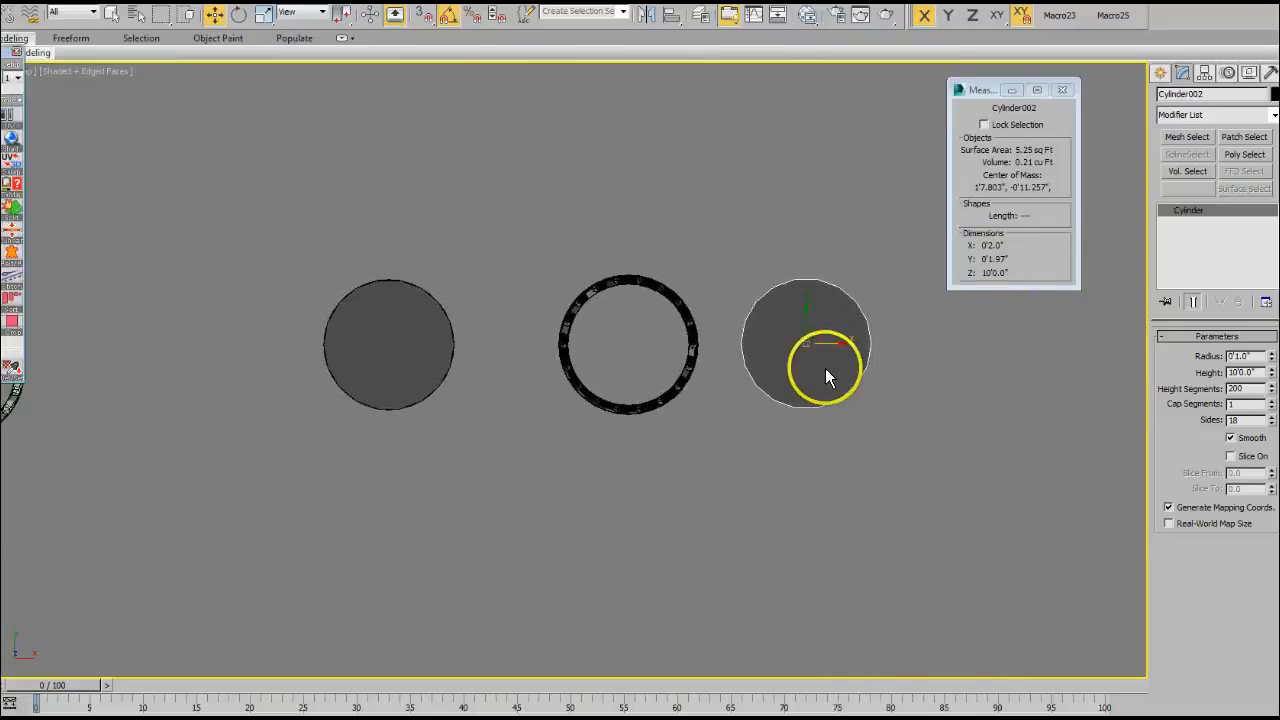
right_click(826, 370)
mouse_move(878, 483)
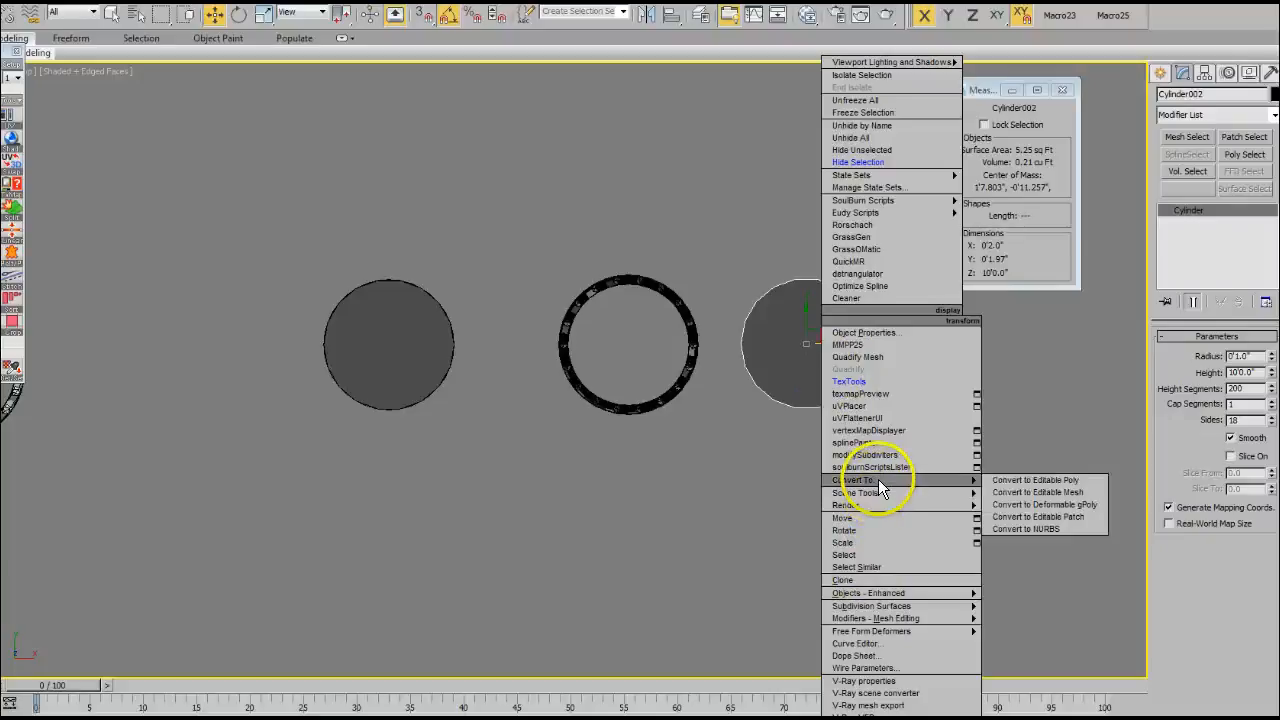
left_click(1028, 482)
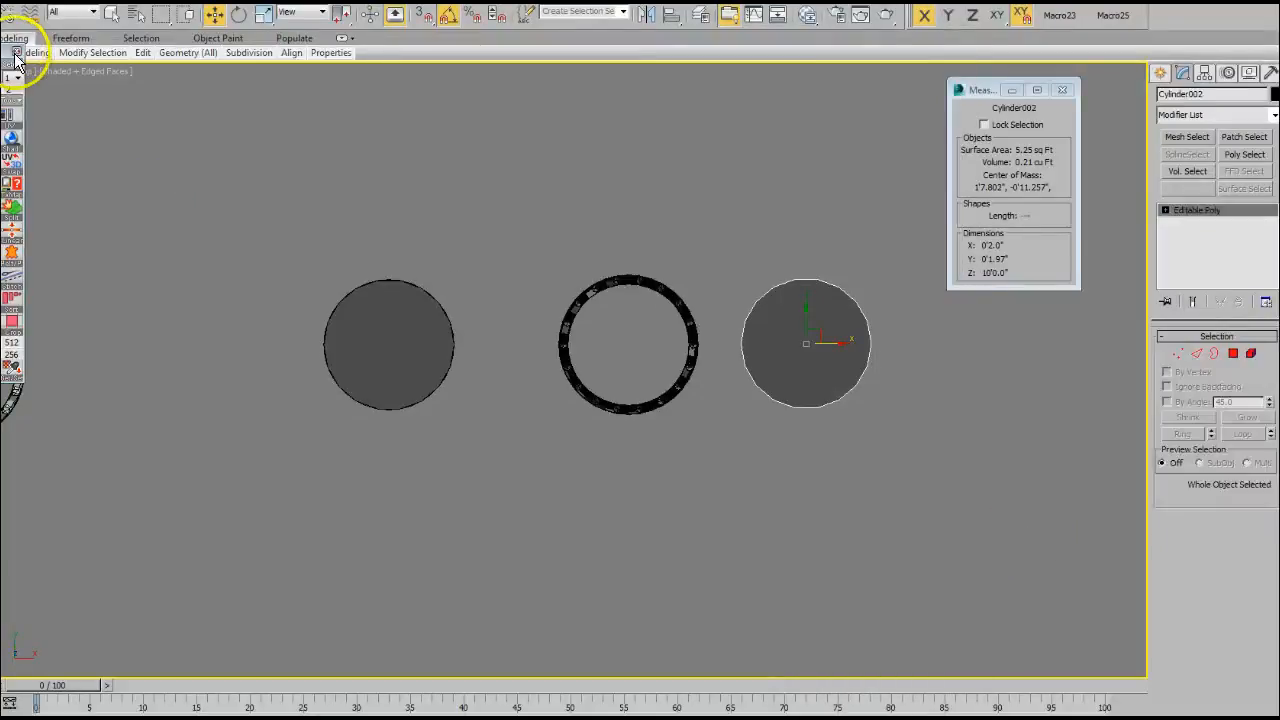
left_click(1233, 353)
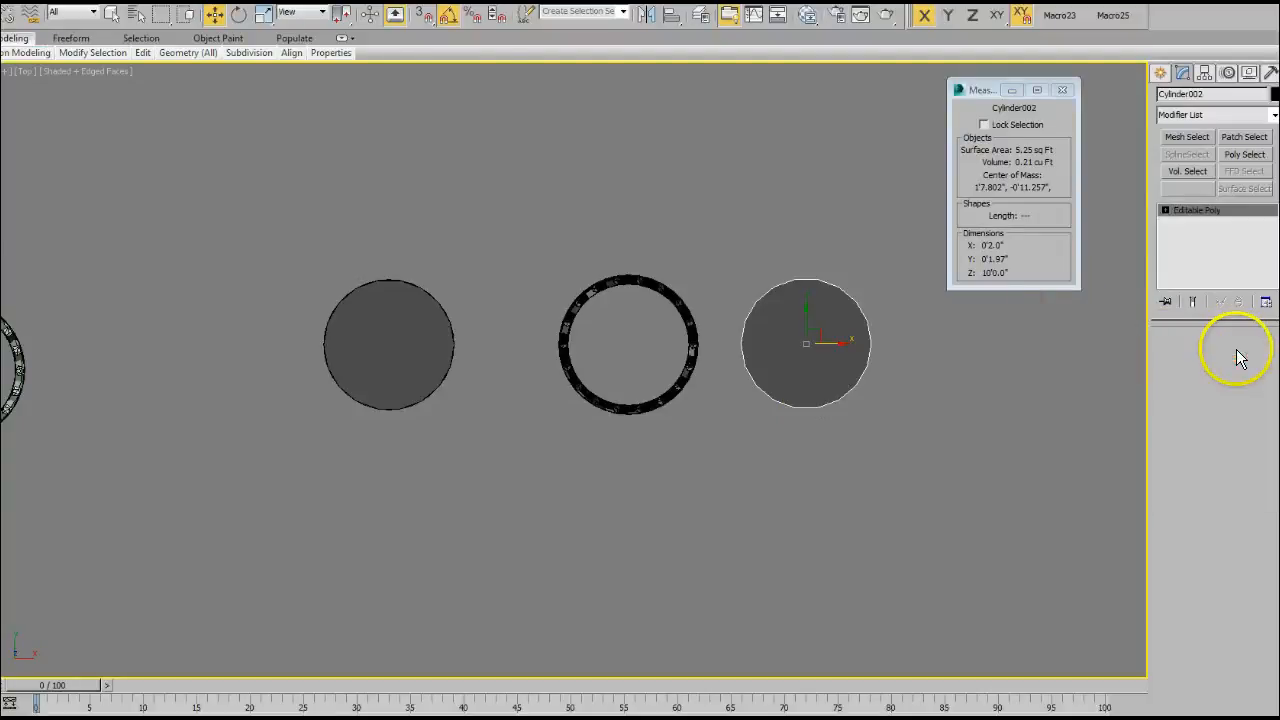
- Delete the top and bottom cap polygons of the new cylinder and leave polygon editing
left_click(803, 356)
key("Delete")
left_click(803, 356)
key("Delete")
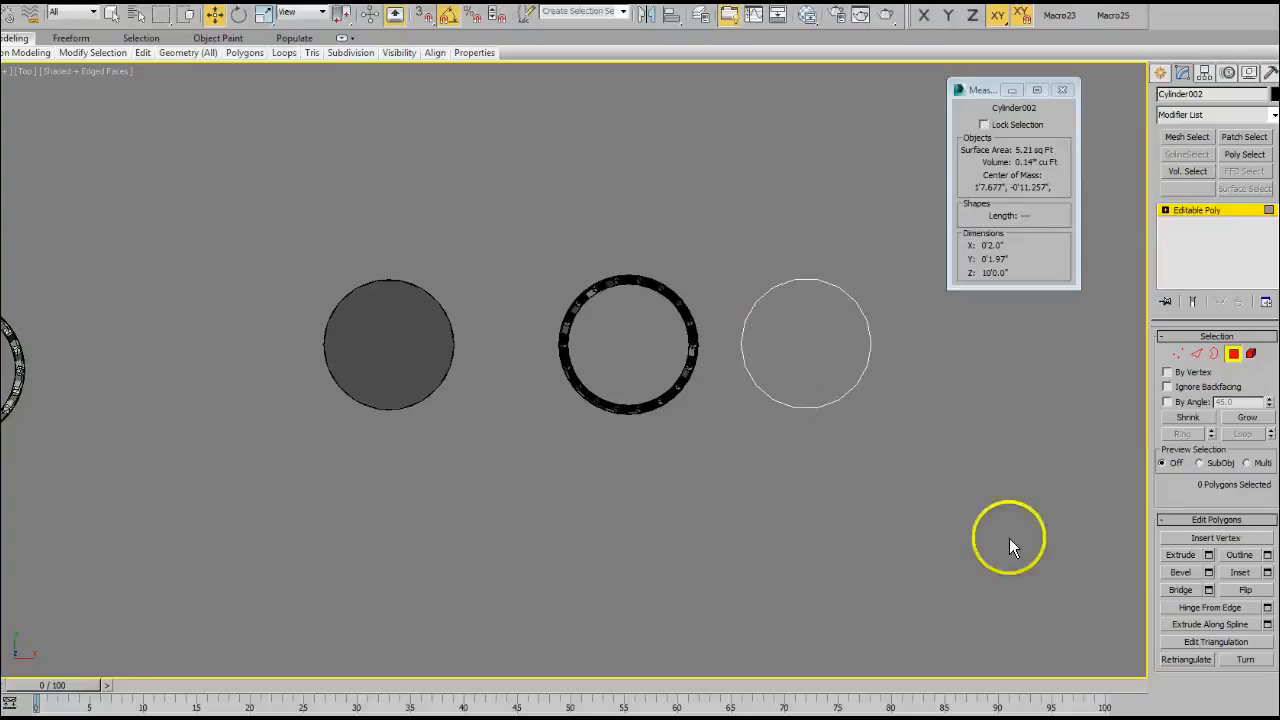
left_click(1233, 353)
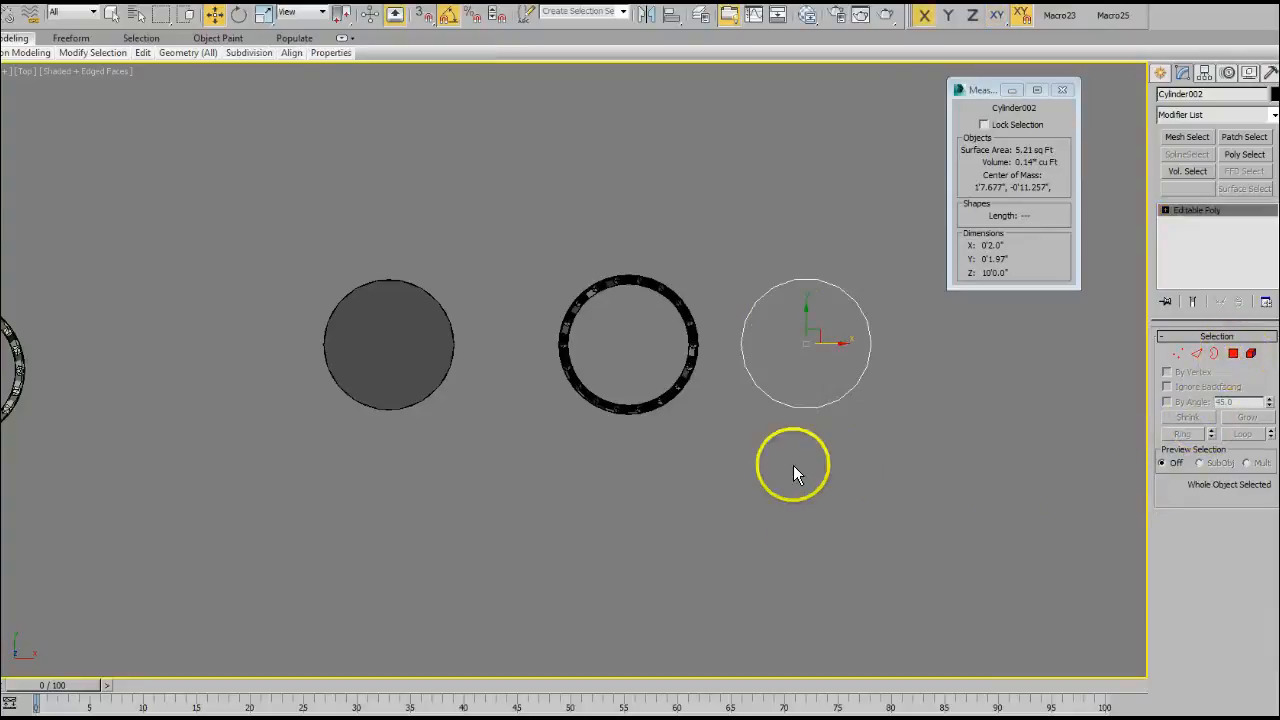
middle_click_drag(897, 457, 890, 443, "alt")
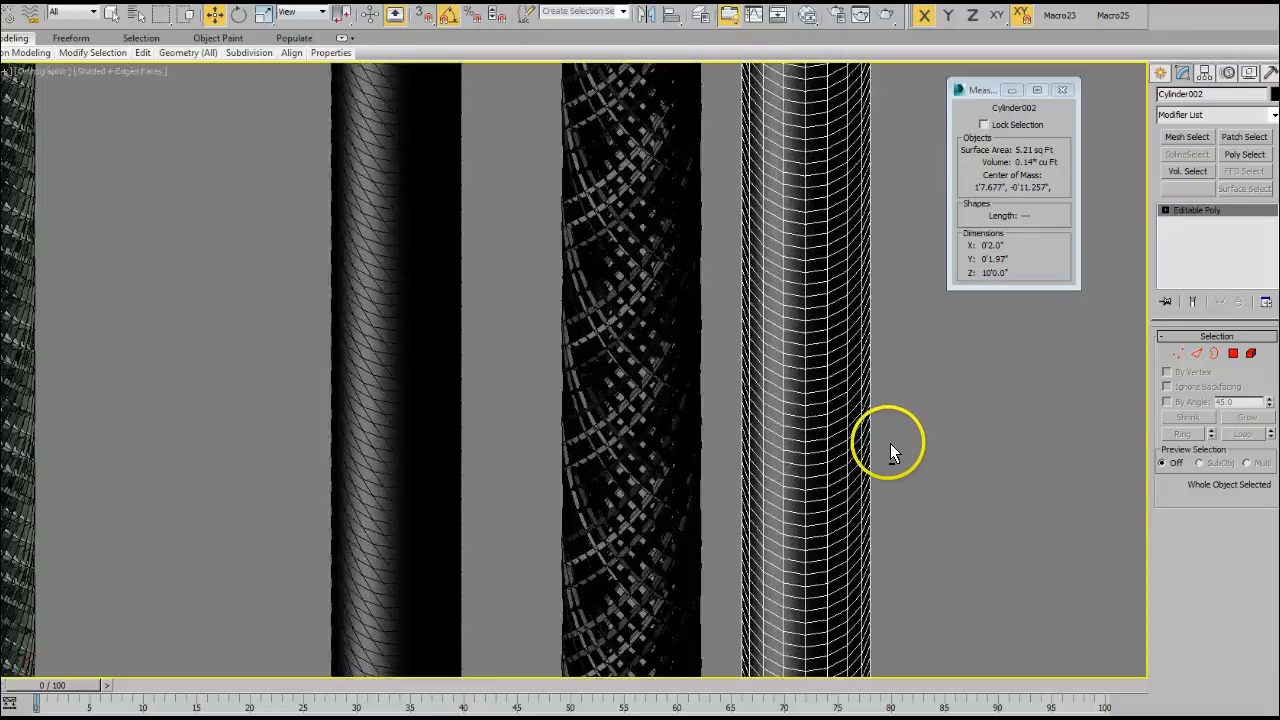
scroll(903, 429, "down", 3)
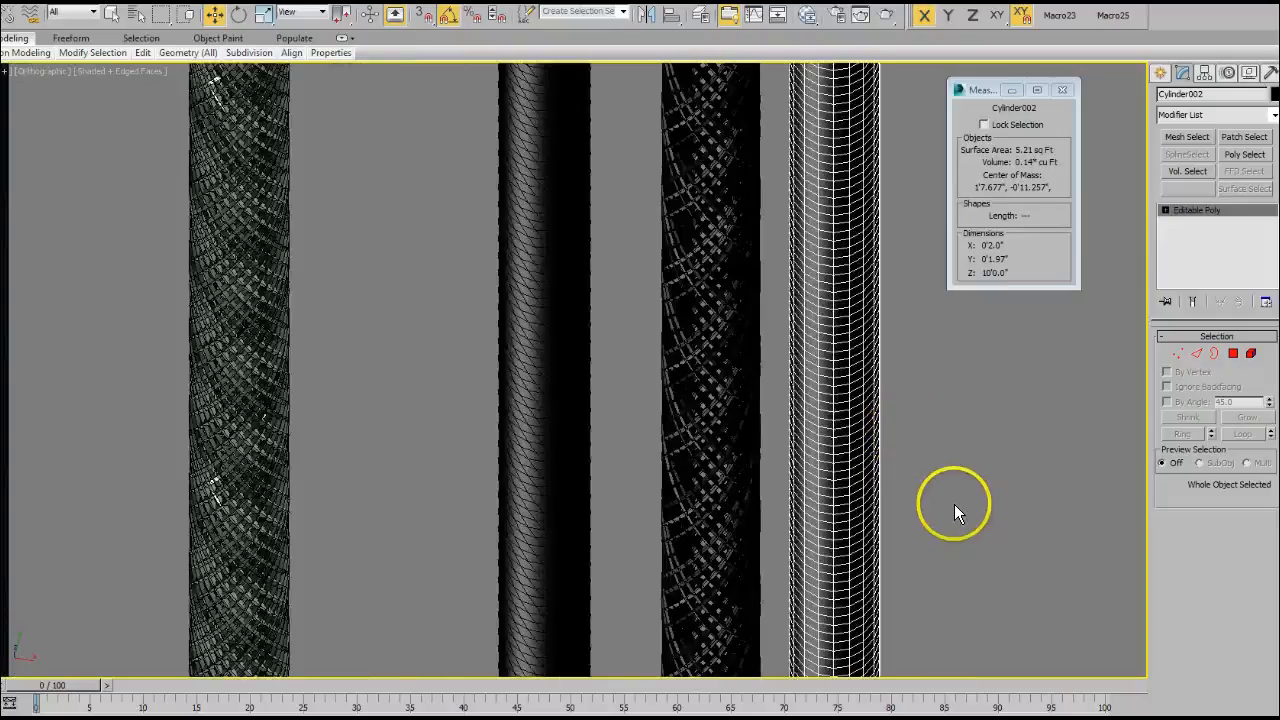
scroll(937, 512, "down", 3)
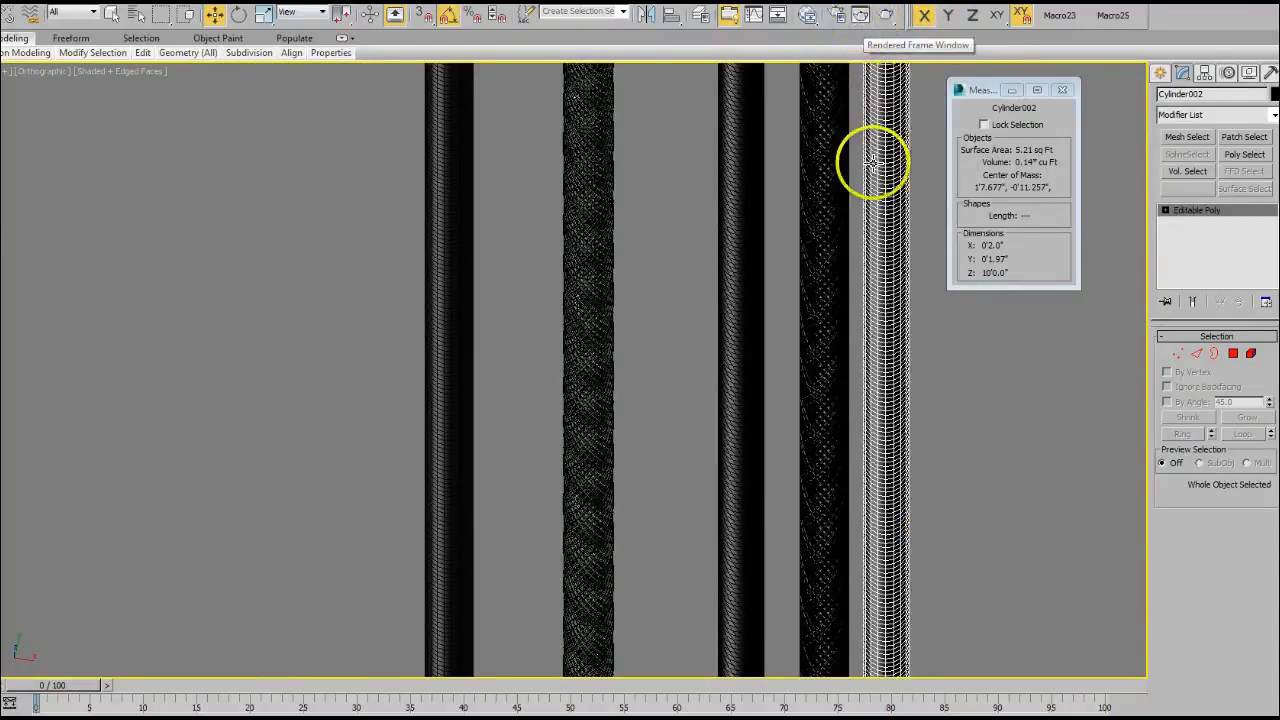
- Add a new Arch & Design material in the Slate Material Editor and open its parameters
left_click(806, 18)
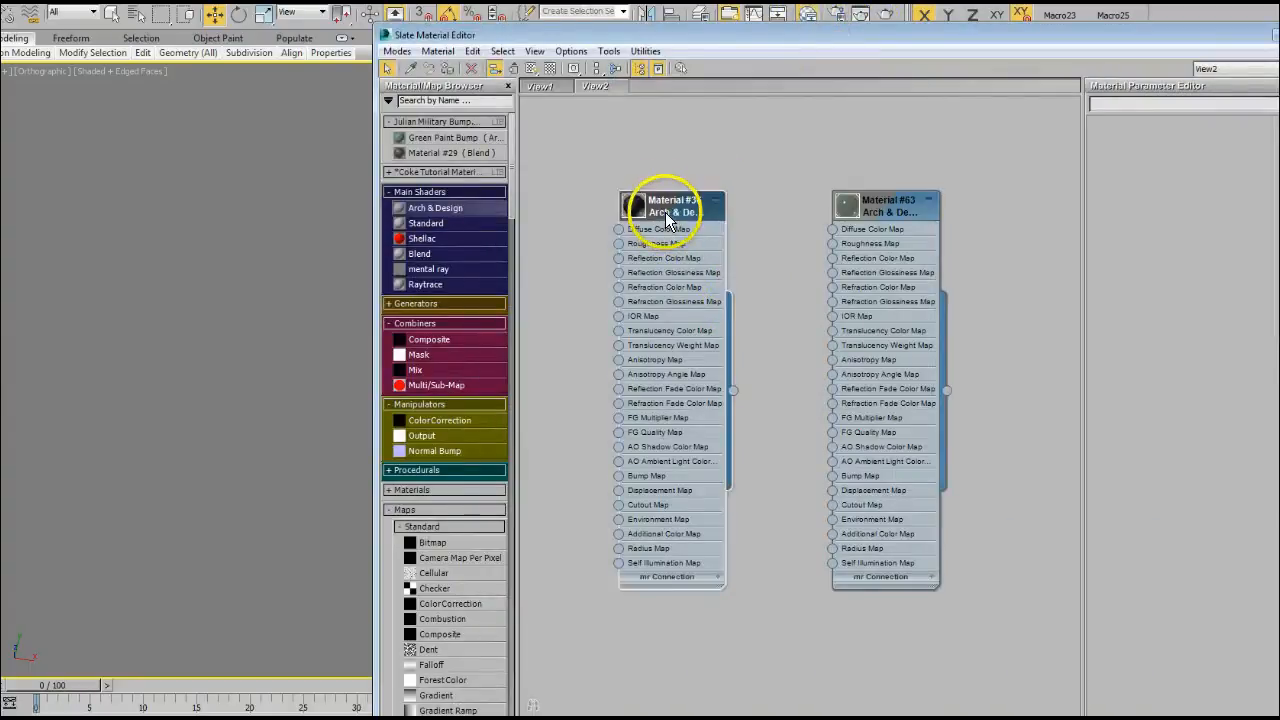
left_click_drag(791, 36, 700, 43)
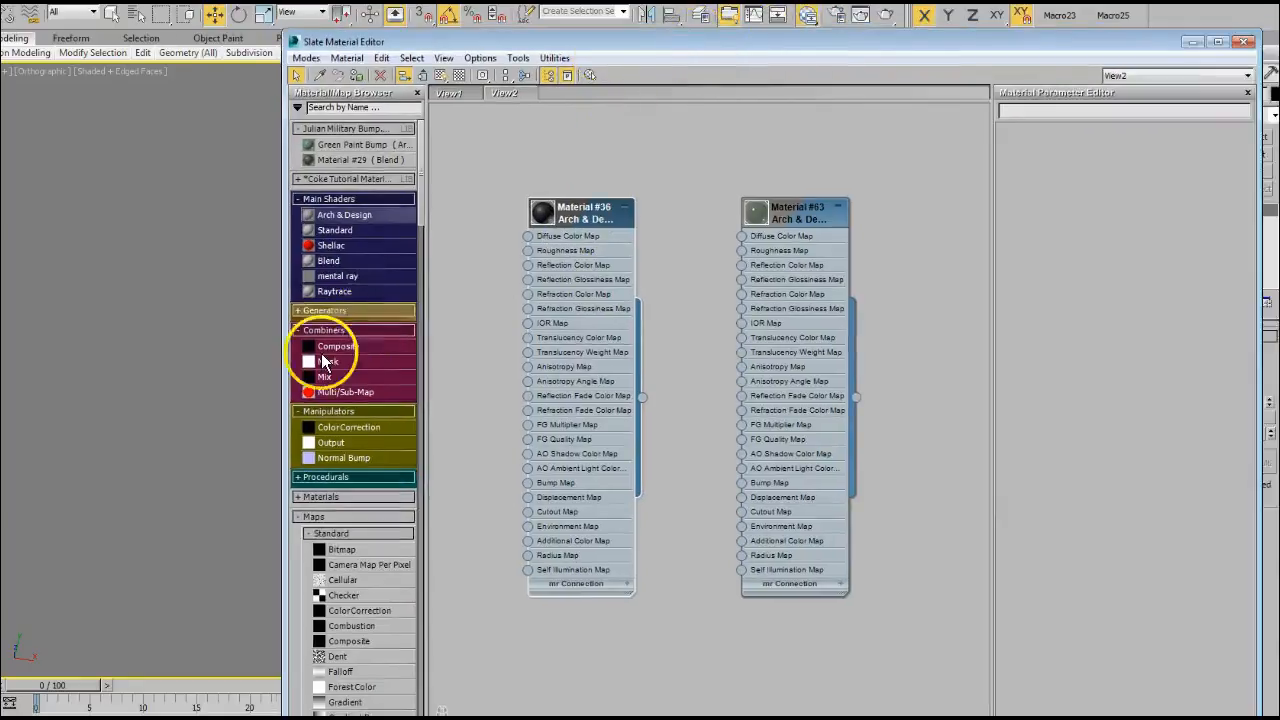
left_click_drag(346, 215, 808, 239)
left_click_drag(917, 229, 917, 230)
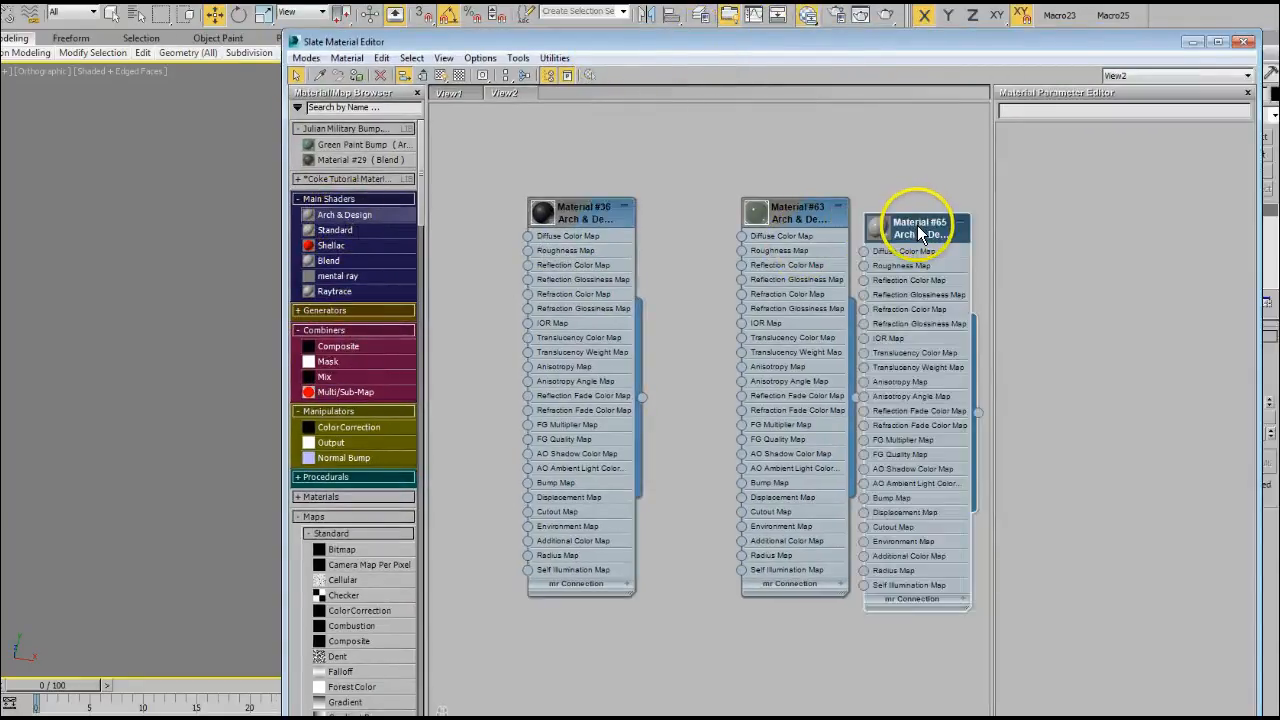
double_click(917, 233)
left_click_drag(1043, 38, 953, 21)
- Apply the Rubber template to the new material, and space out the nodes with its preview enlarged
left_click(1151, 130)
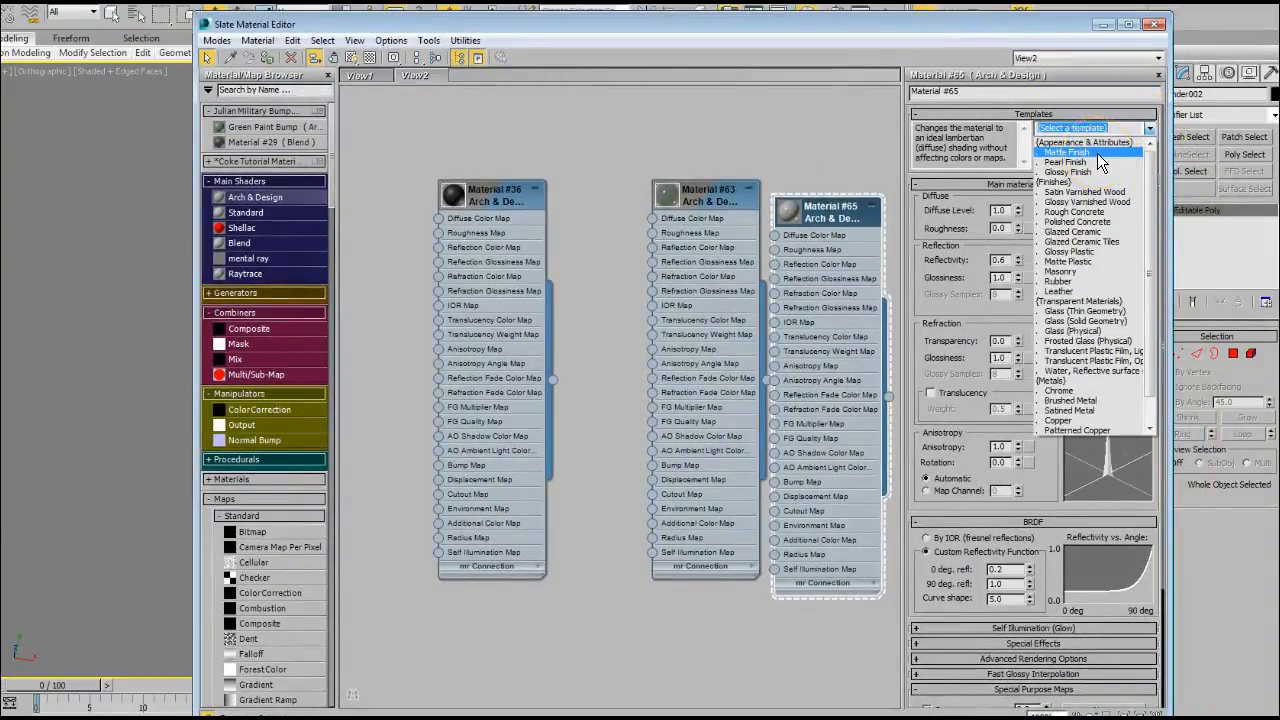
left_click(1066, 283)
left_click_drag(700, 236, 625, 374)
left_click(830, 213)
double_click(791, 217)
left_click_drag(826, 210, 809, 178)
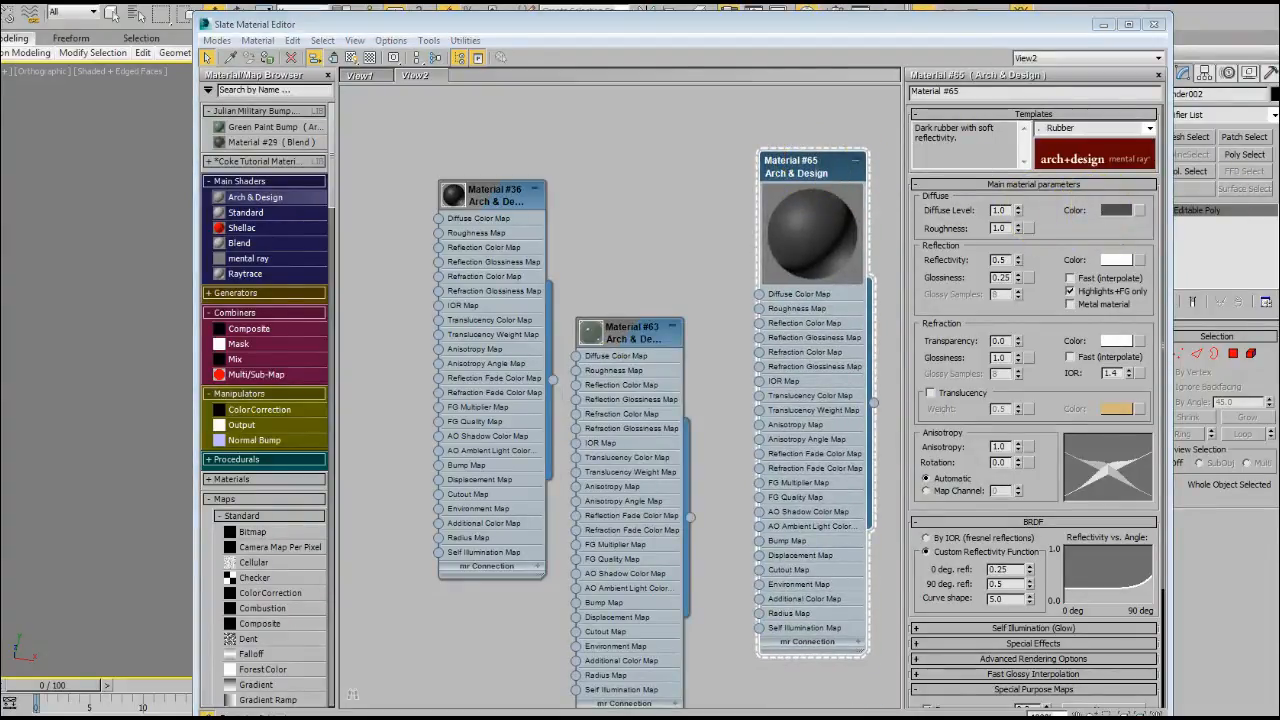
- Darken the rubber material's diffuse color and set its reflectivity to 0.63 and glossiness to 0.28
left_click(1116, 210)
left_click_drag(628, 171, 514, 99)
mouse_move(563, 143)
left_mouse_down()
mouse_move(552, 129)
mouse_move(565, 130)
left_mouse_up()
left_click(673, 258)
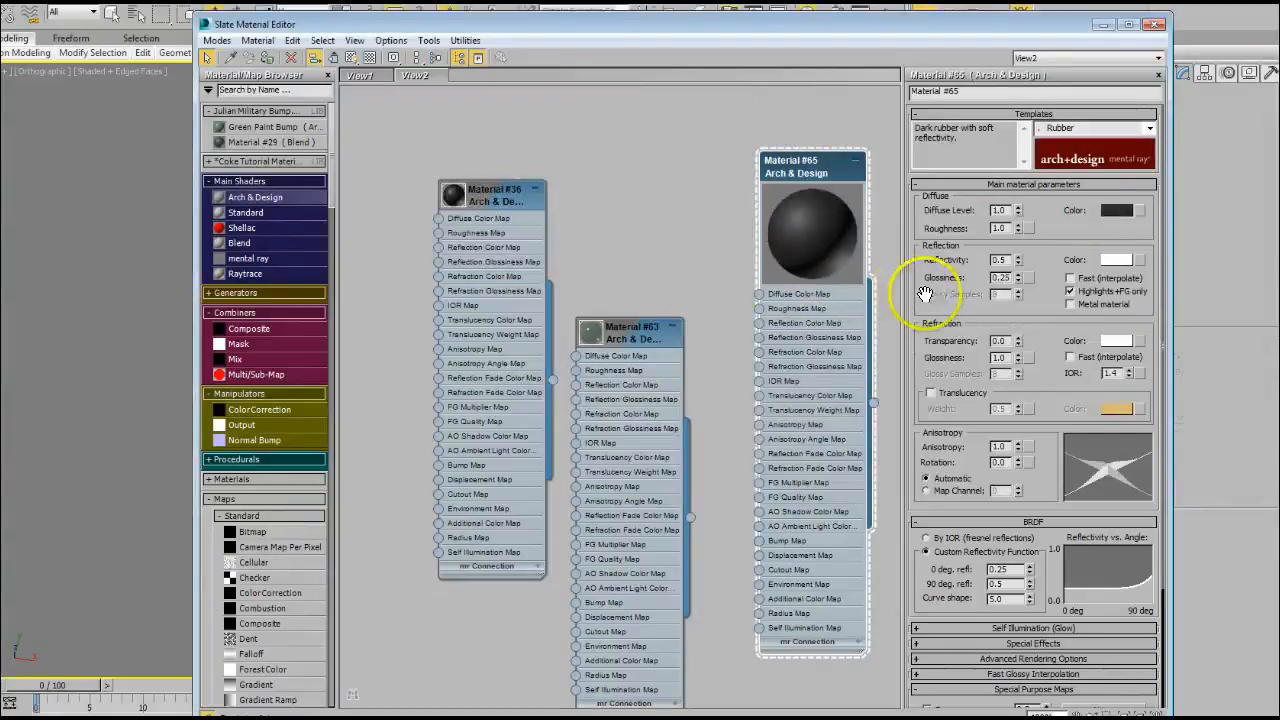
left_click(1019, 276)
left_click_drag(1019, 275, 1019, 251)
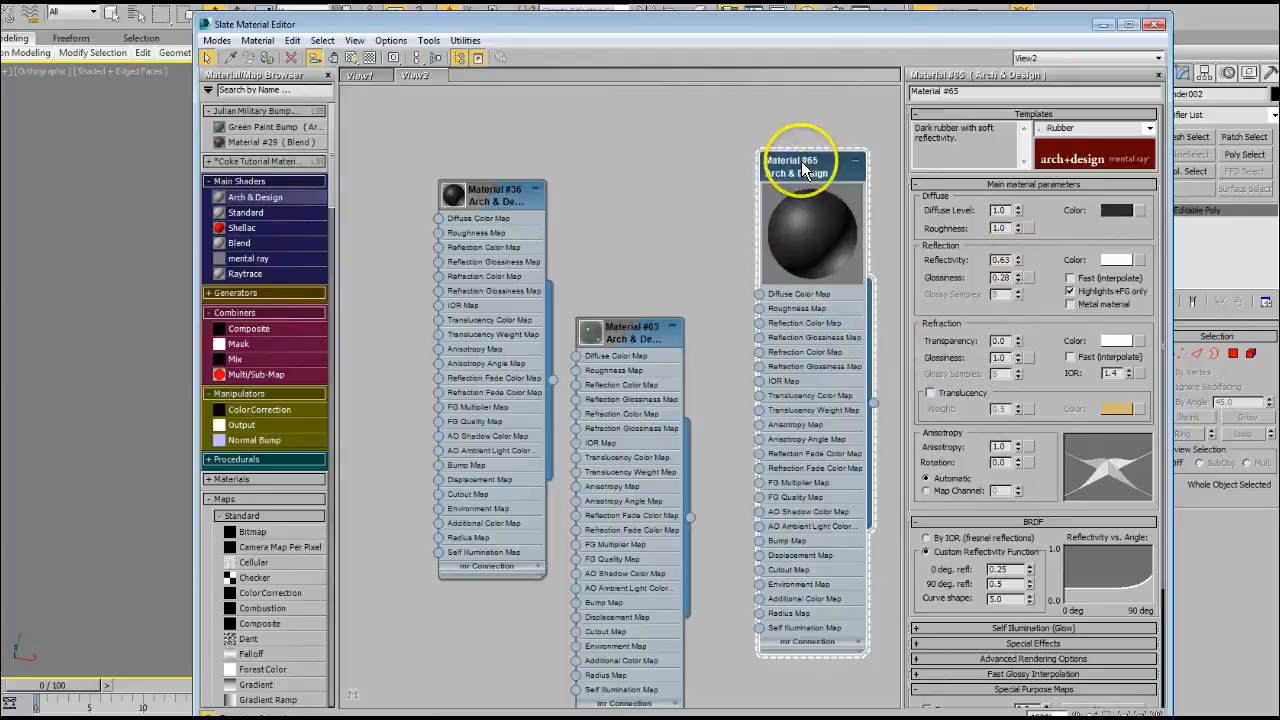
- Rename the rubber material as Wire Inside Rubber and assign it to the selected open-ended cylinder
left_click_drag(975, 92, 815, 115)
type("Wire Inside Rubber")
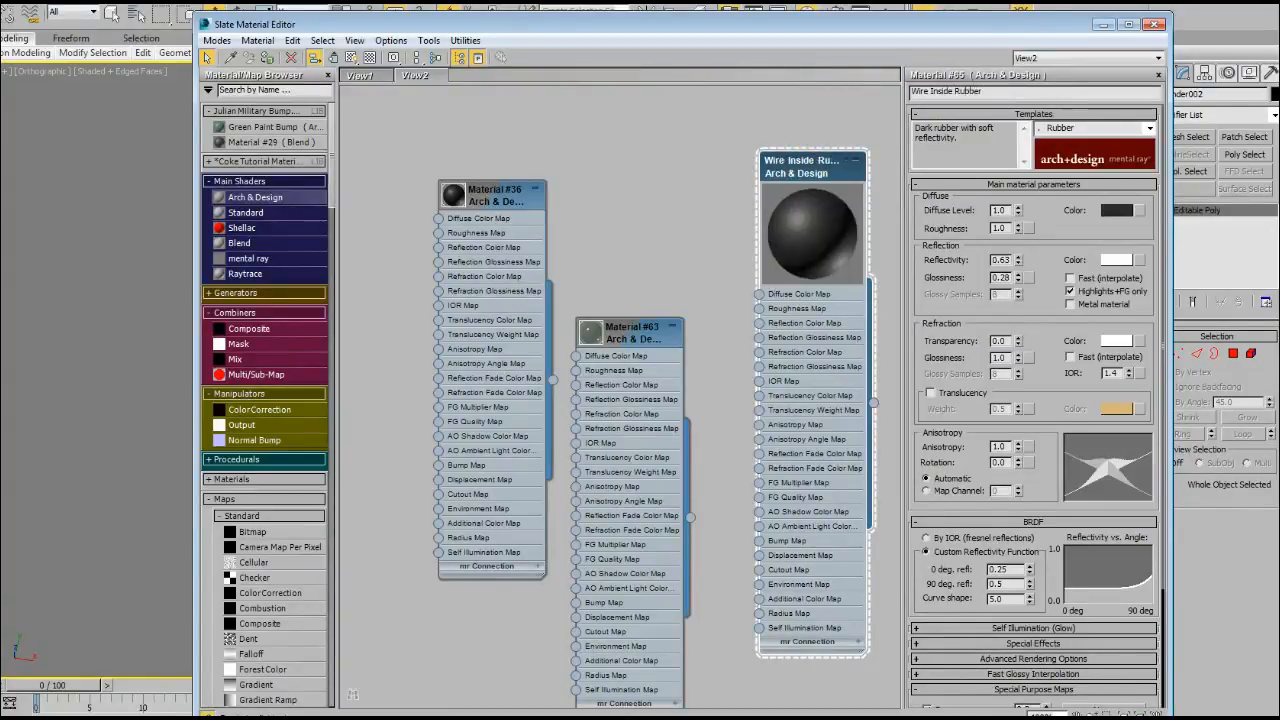
left_click_drag(614, 23, 471, 280)
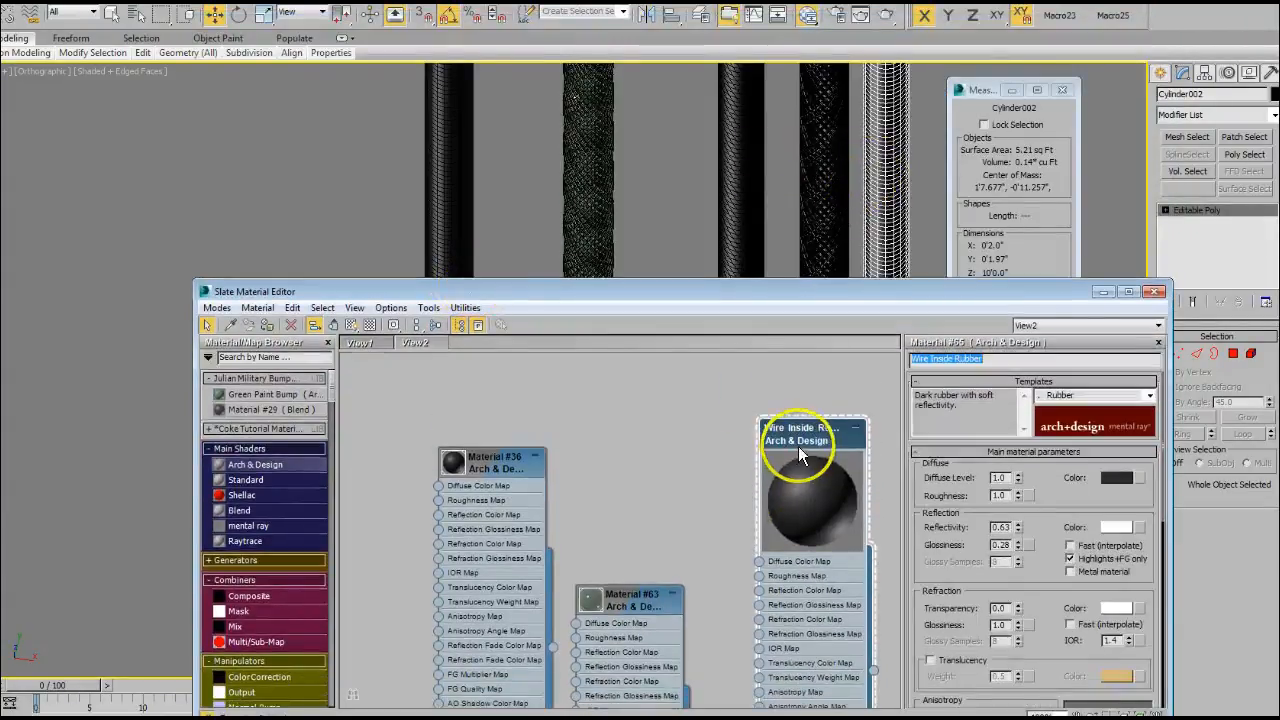
right_click(812, 432)
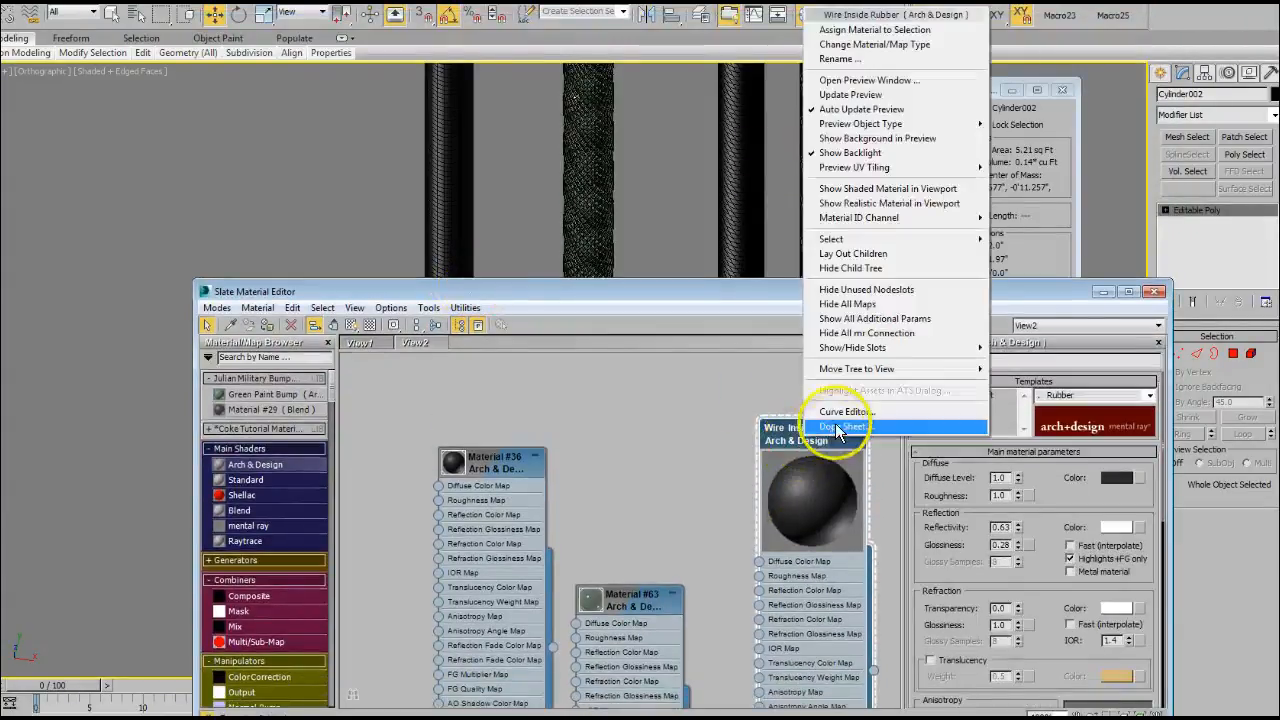
left_click(860, 29)
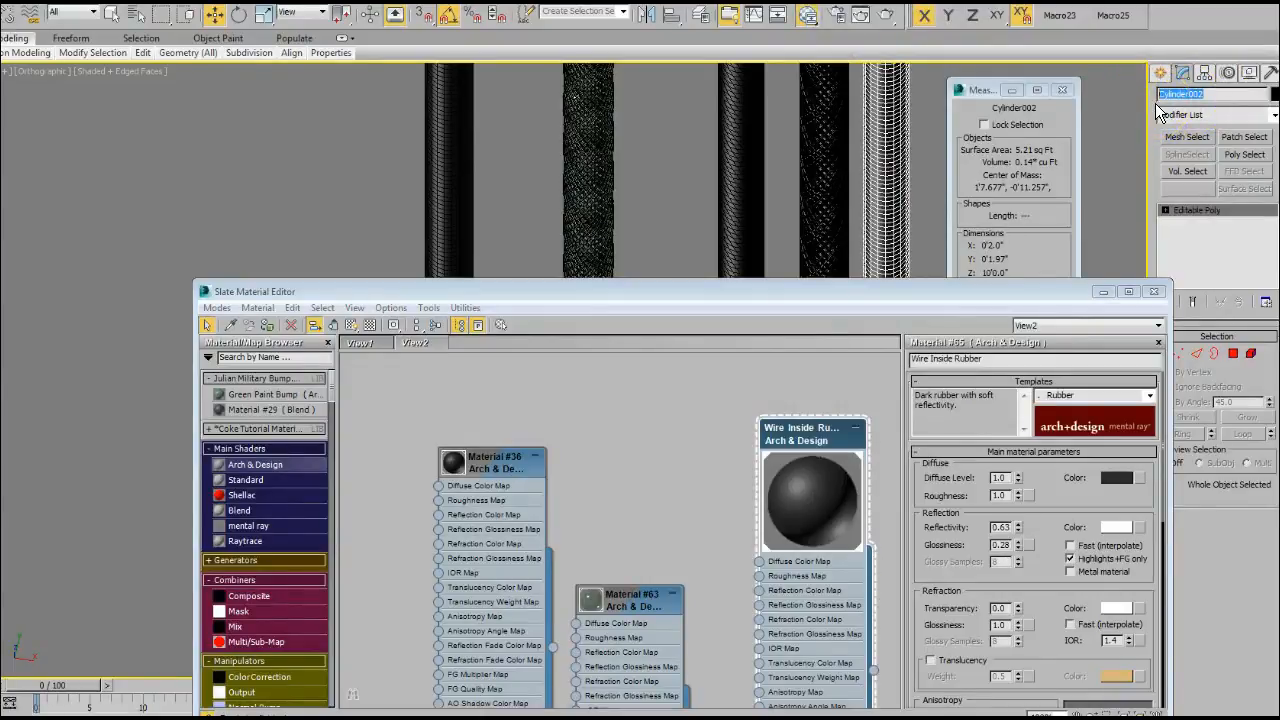
- Rename the cylinder object as Wire Inside Rubber and select the neighbouring wire mesh
type("Wire")
left_click(833, 221)
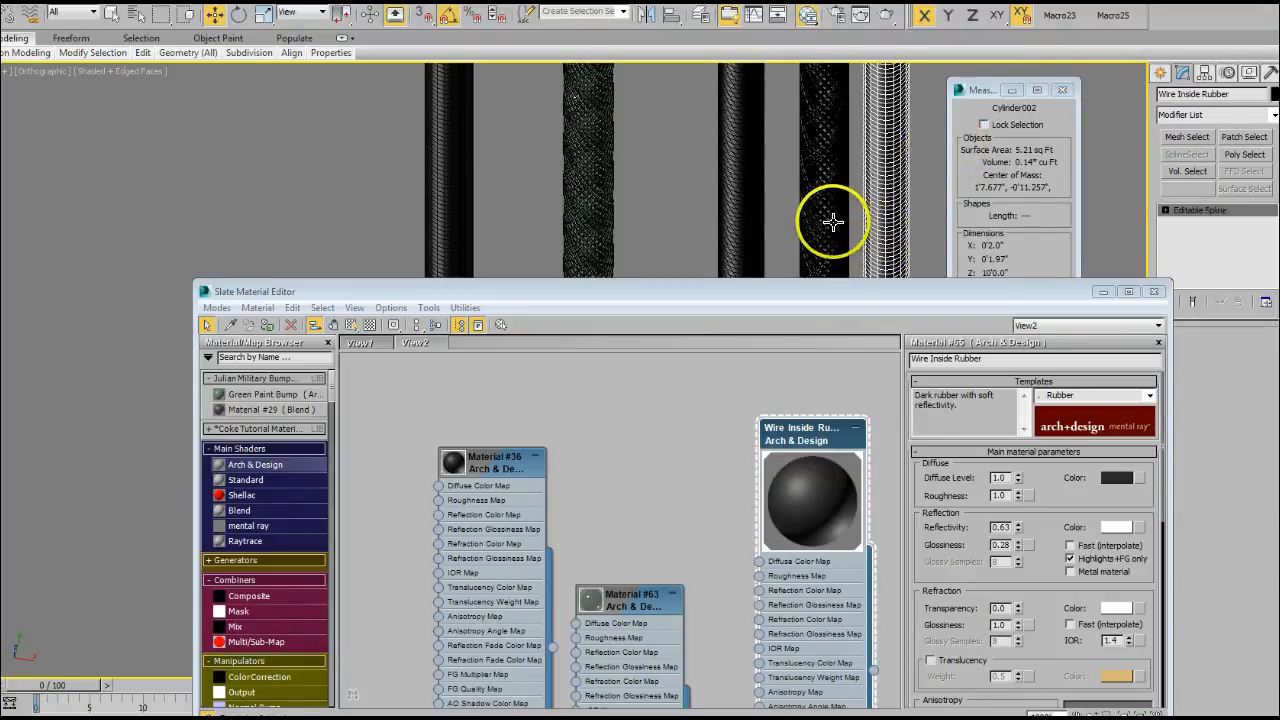
left_click(833, 221)
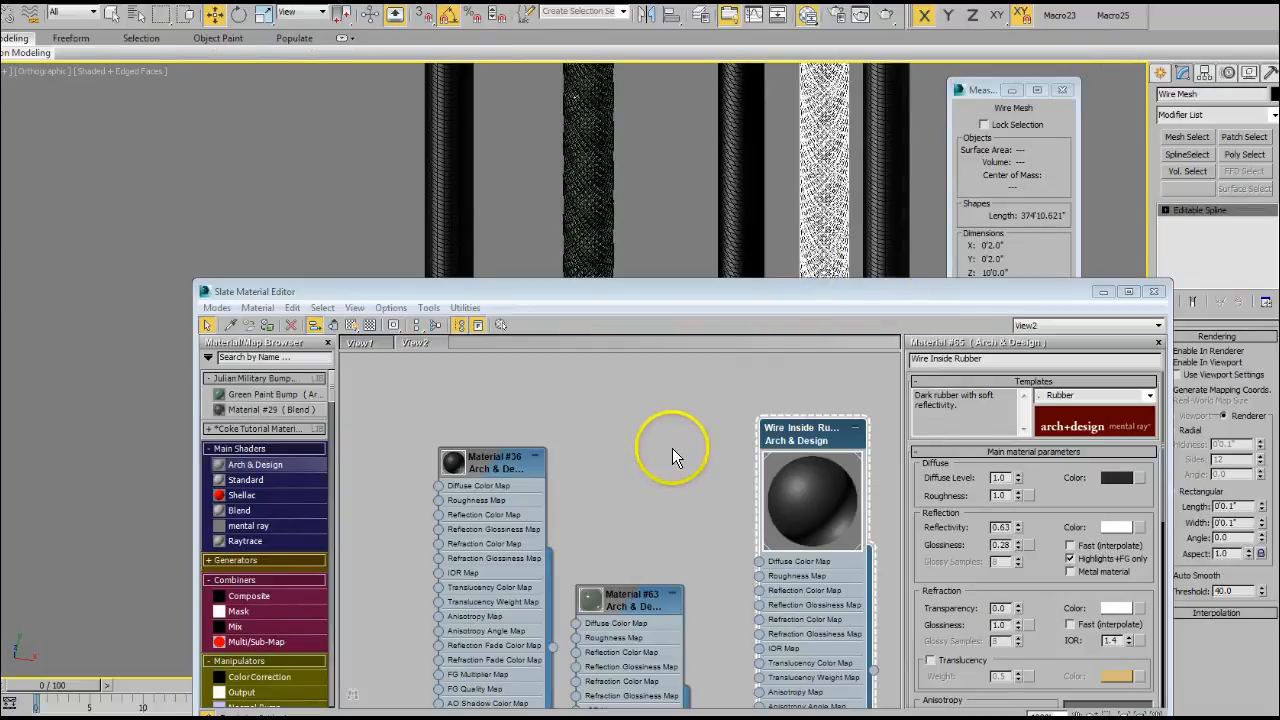
- Rename Material #63 as Tinted Crome and spread the material nodes apart
double_click(632, 600)
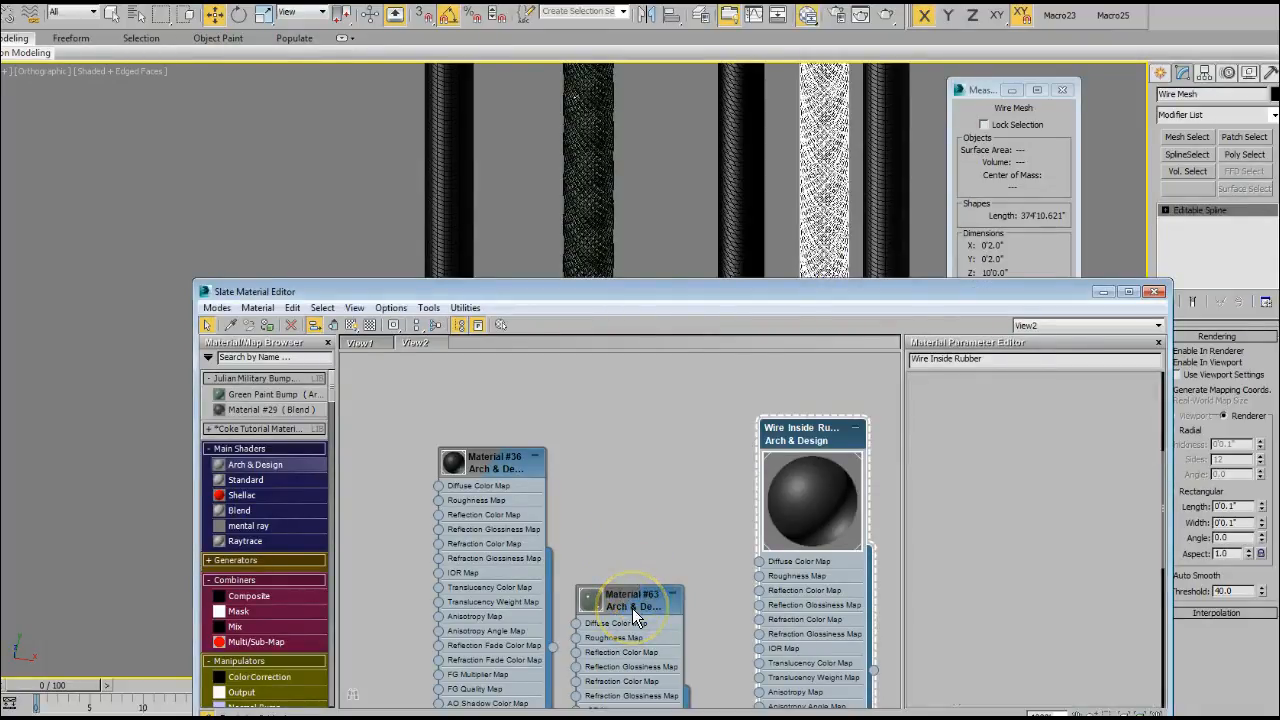
left_click_drag(671, 294, 422, 24)
left_click_drag(400, 314, 391, 127)
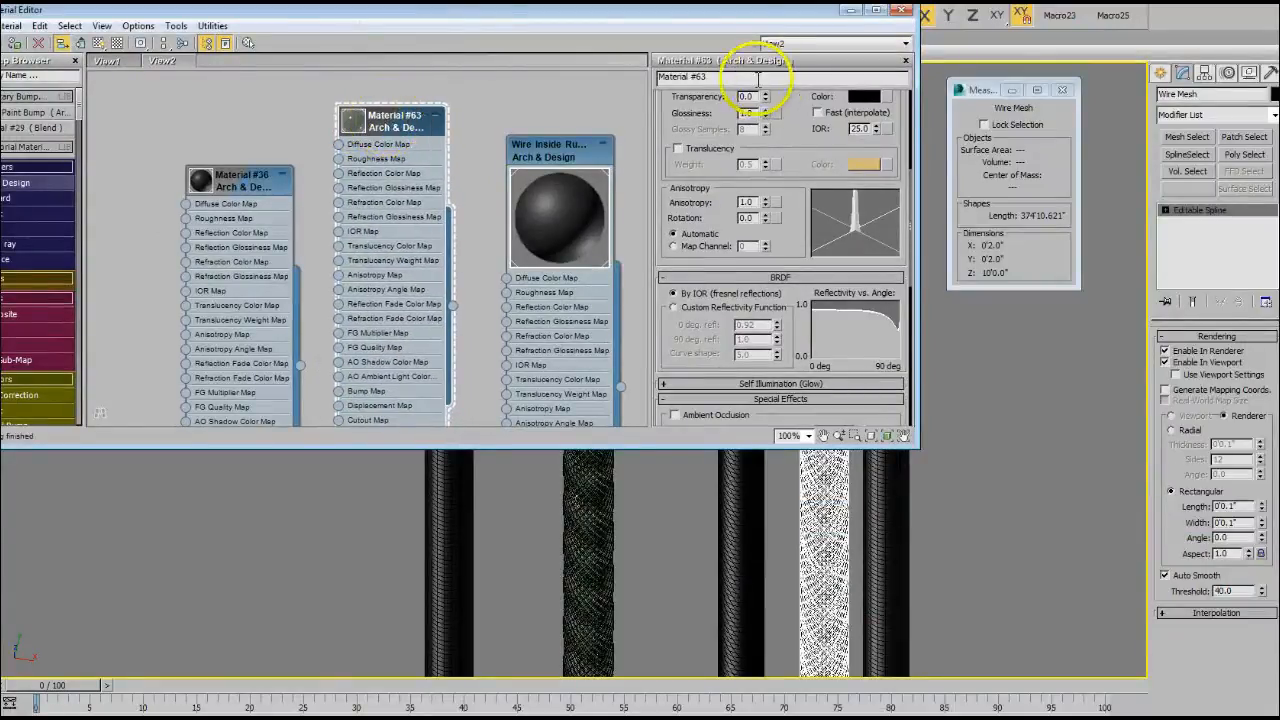
left_click_drag(720, 79, 557, 101)
type("Tinted Crome")
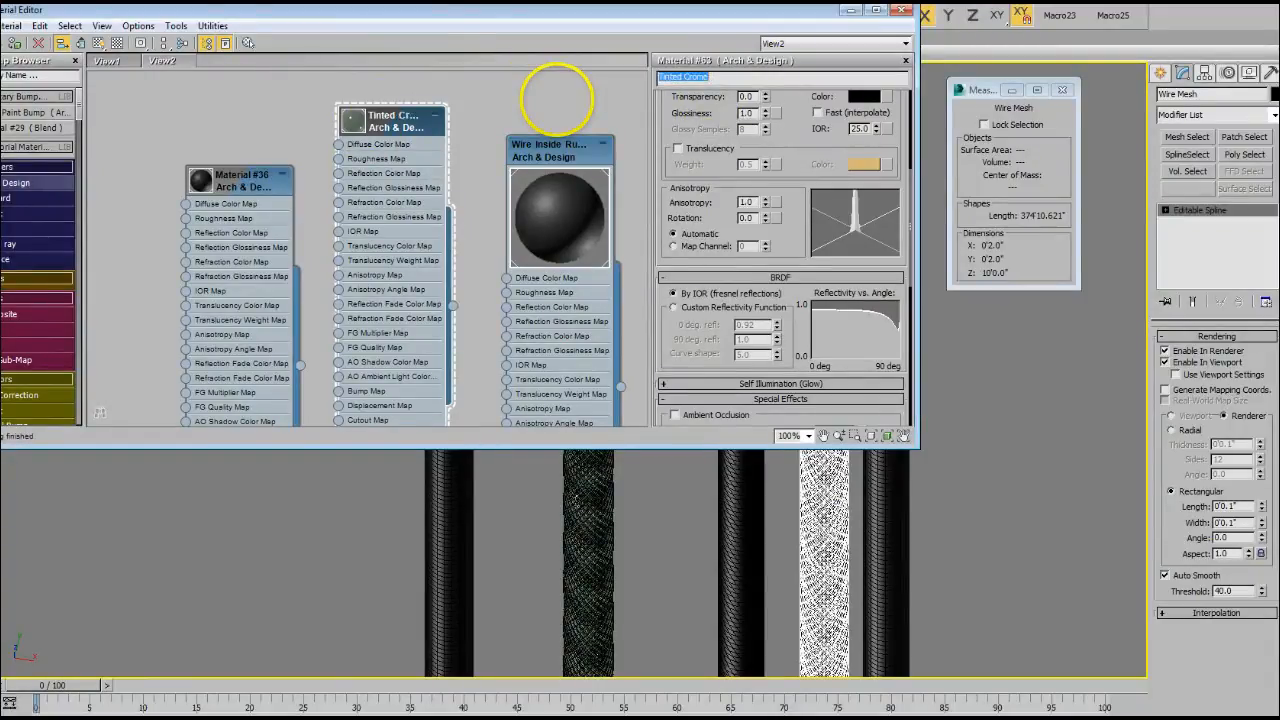
left_click_drag(377, 122, 361, 127)
left_click_drag(263, 183, 187, 168)
left_click_drag(362, 122, 364, 156)
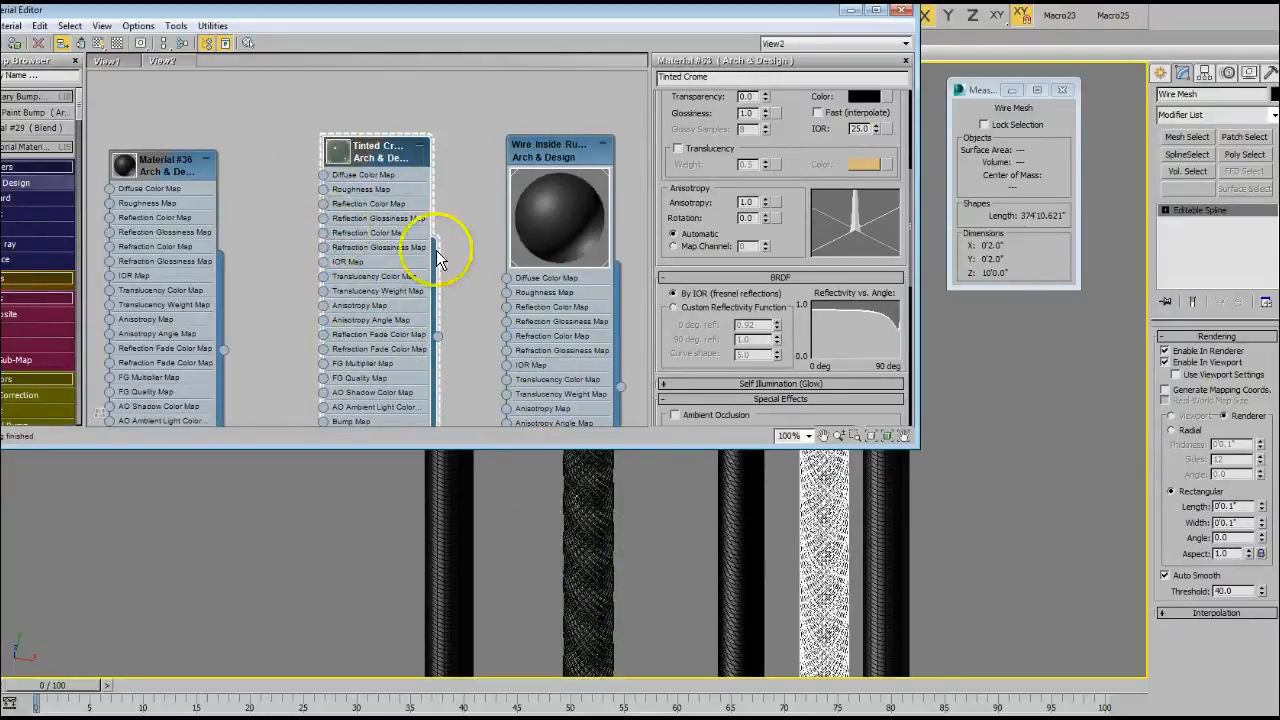
- Duplicate the Tinted Crome material as Tinted Chrome Wire and assign the copy to the selected wire mesh
left_click_drag(378, 160, 421, 120)
double_click(420, 118)
left_click(710, 76)
left_click_drag(713, 77, 558, 108)
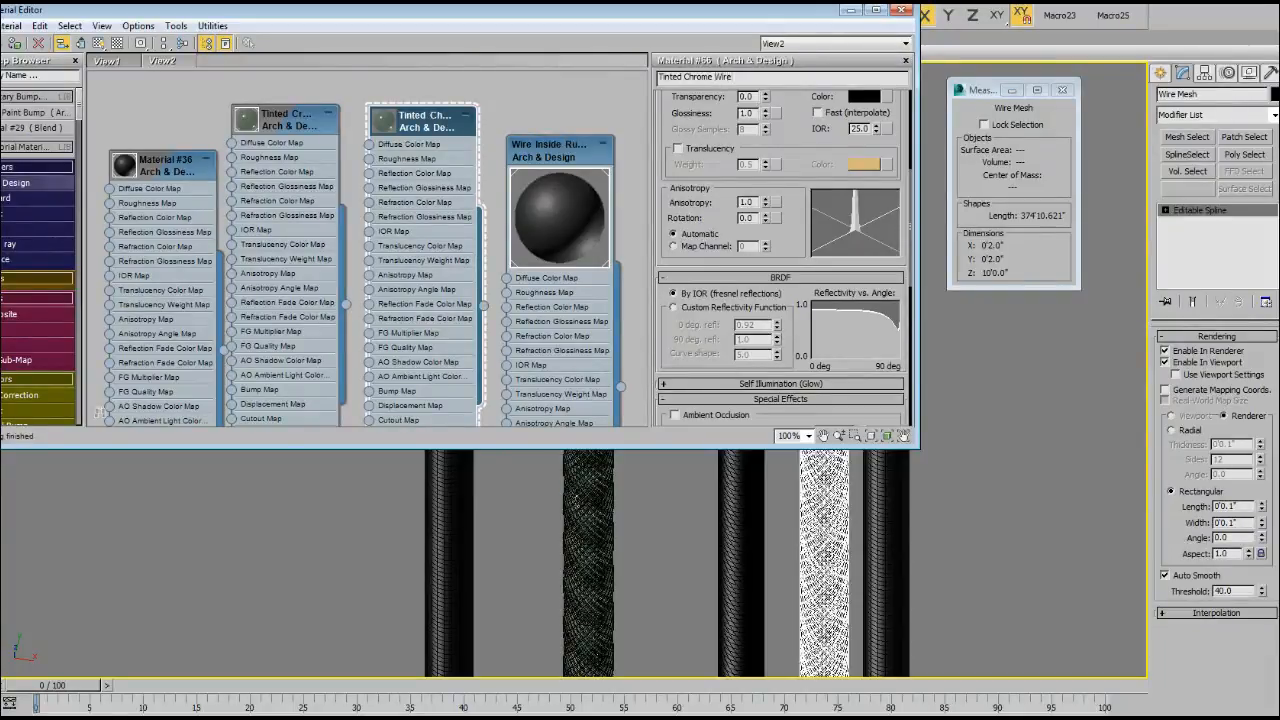
right_click(443, 127)
left_click(460, 143)
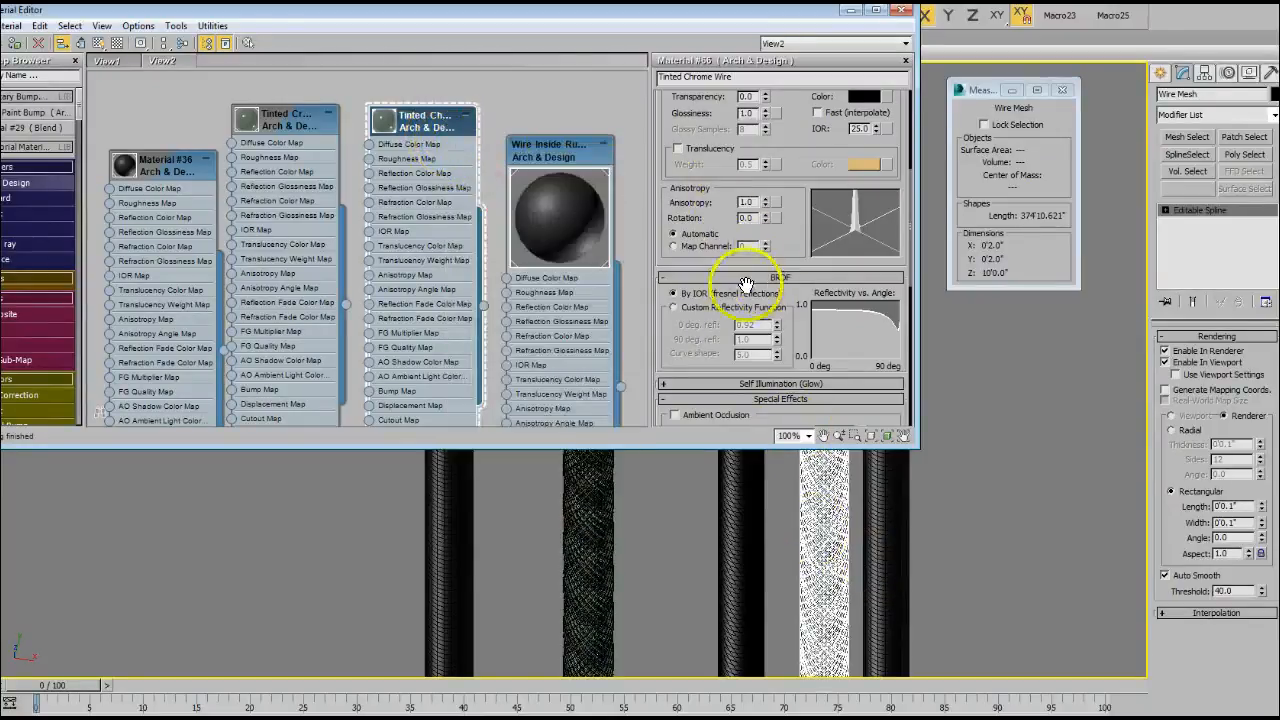
- Examine the Tinted Chrome Wire material's main parameters, diffuse color and Round Corners settings in an enlarged editor
scroll(790, 250, "up", 5)
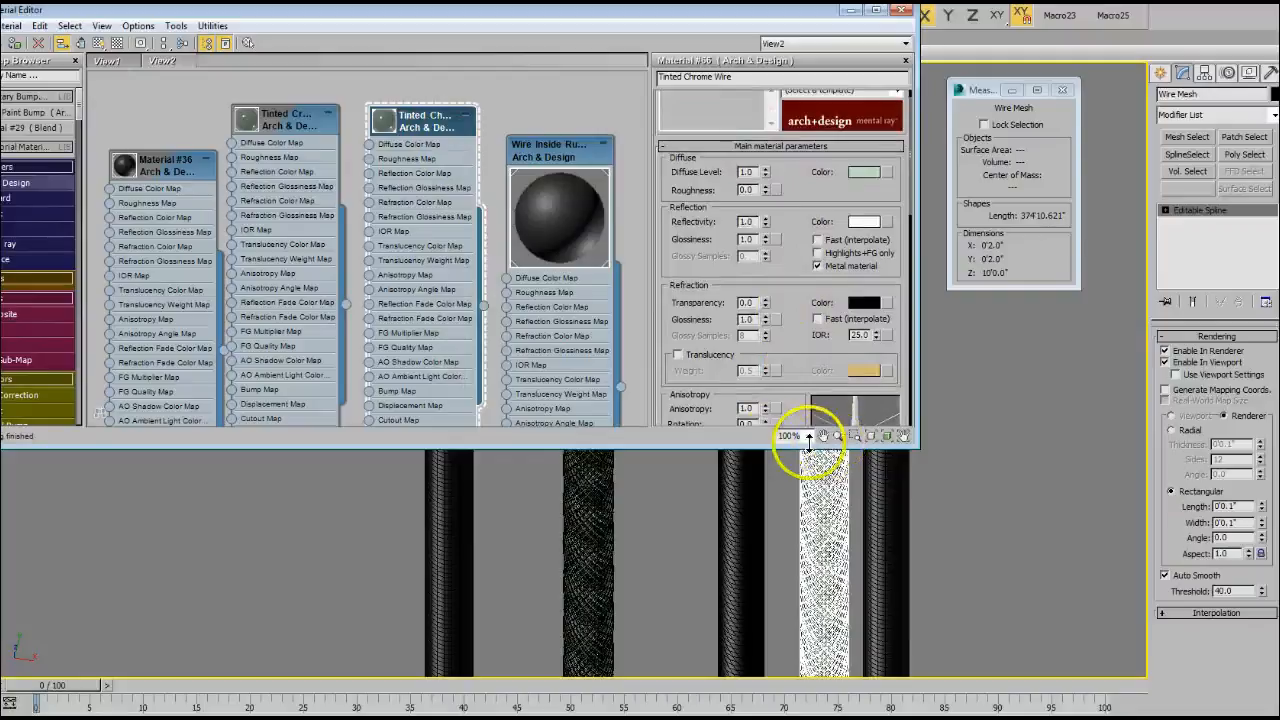
left_click_drag(772, 450, 777, 605)
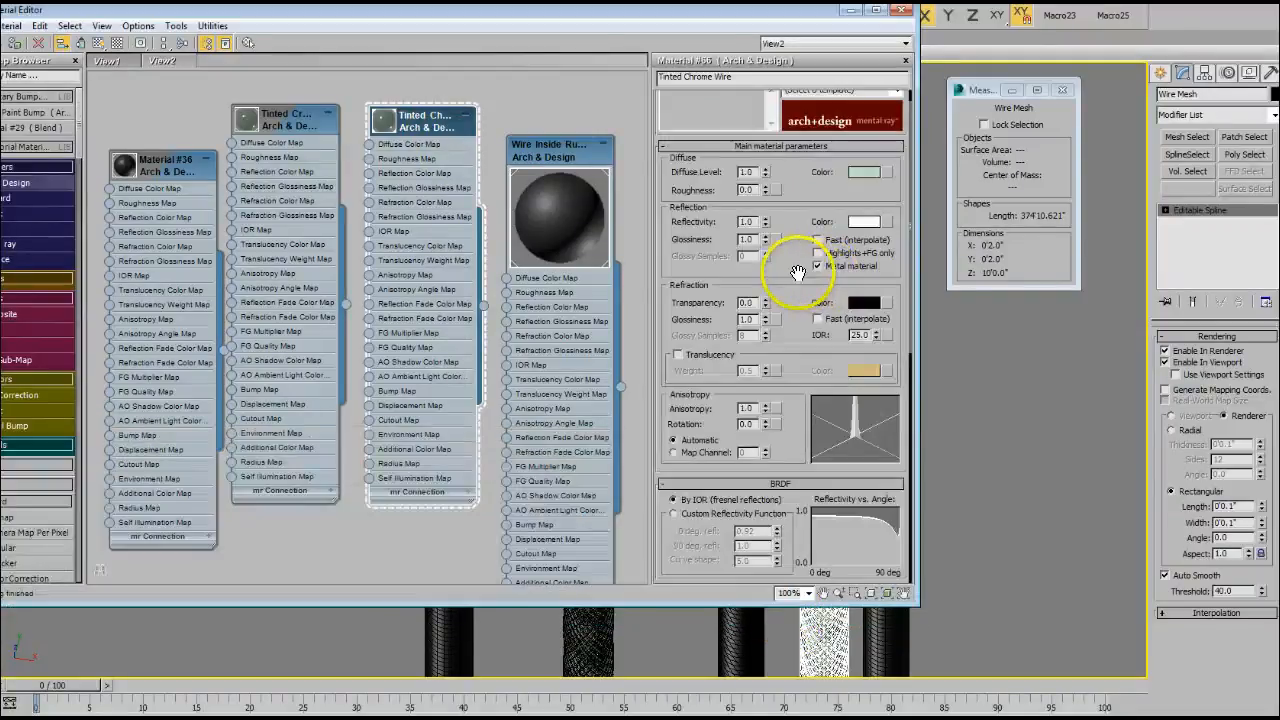
left_click(860, 172)
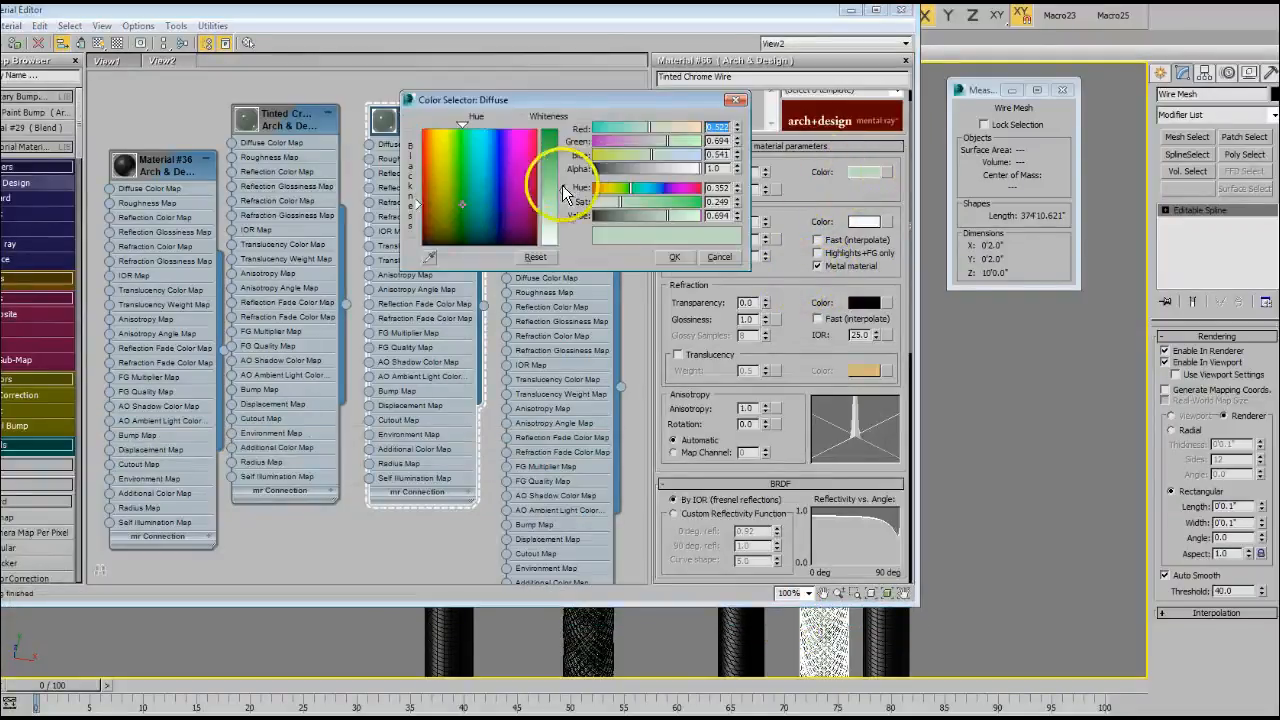
key("Escape")
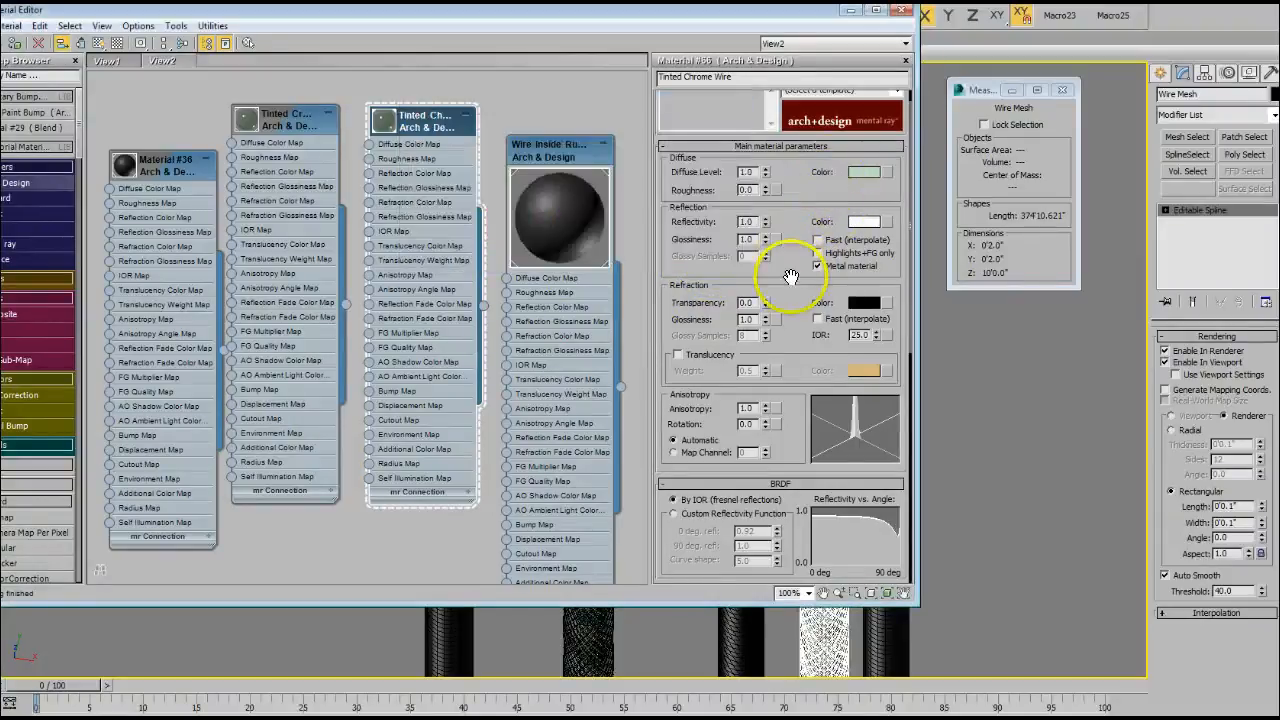
left_click_drag(800, 364, 784, 120)
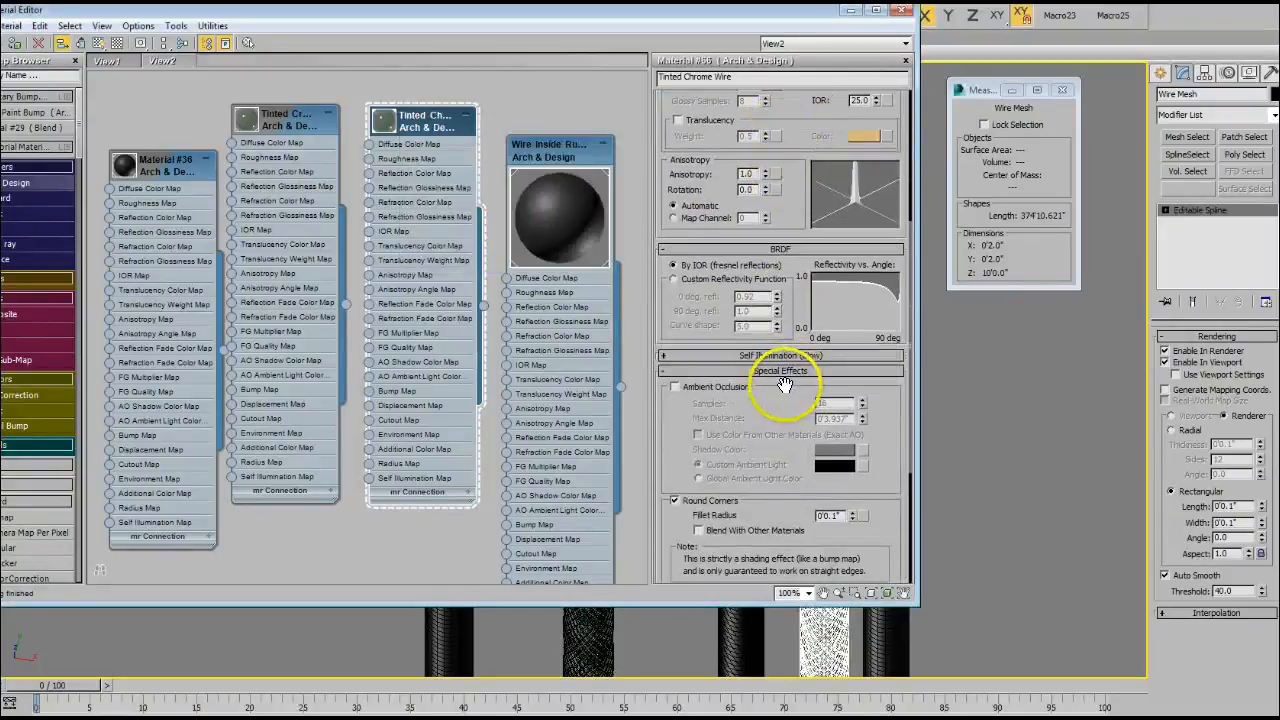
left_click(772, 371)
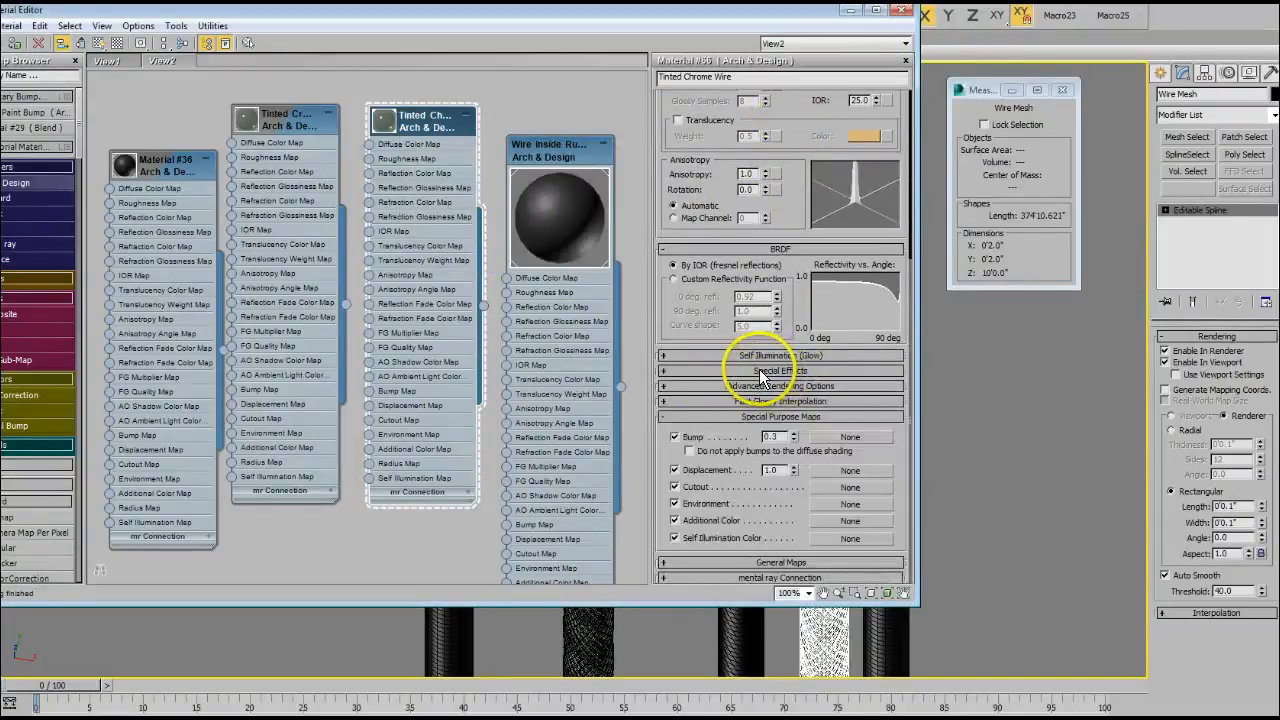
left_click(760, 371)
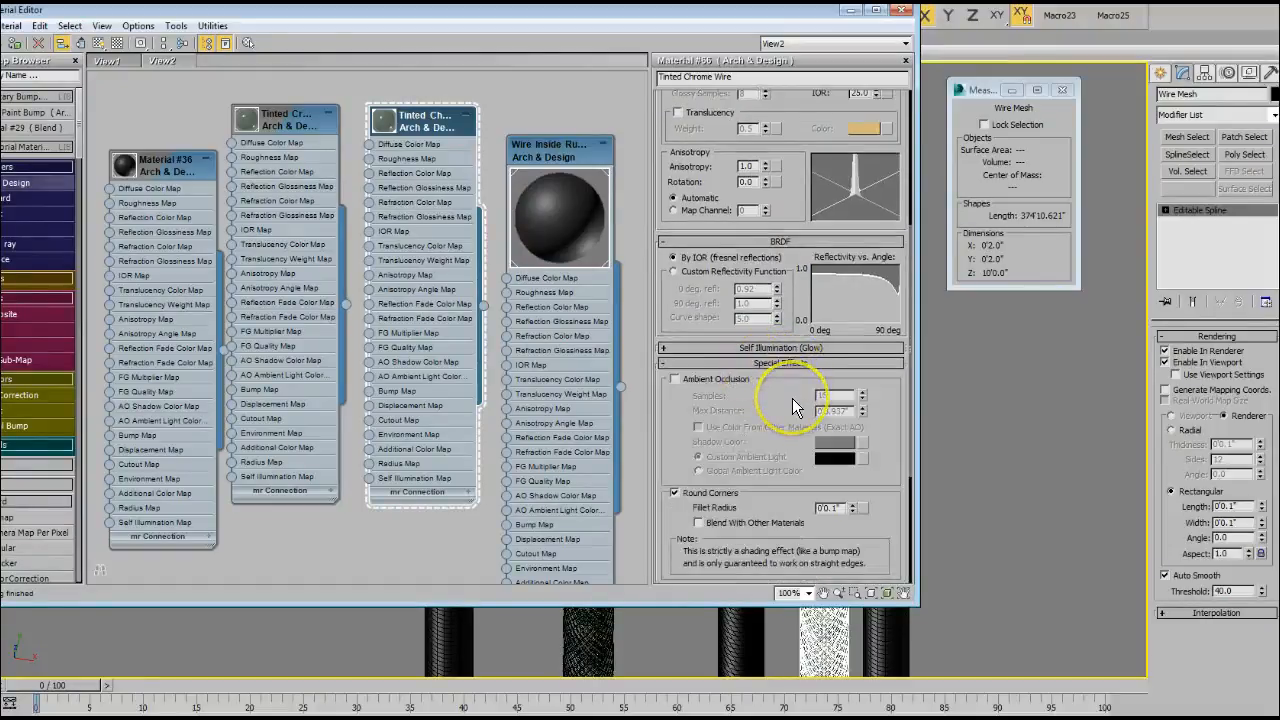
scroll(792, 398, "down", 3)
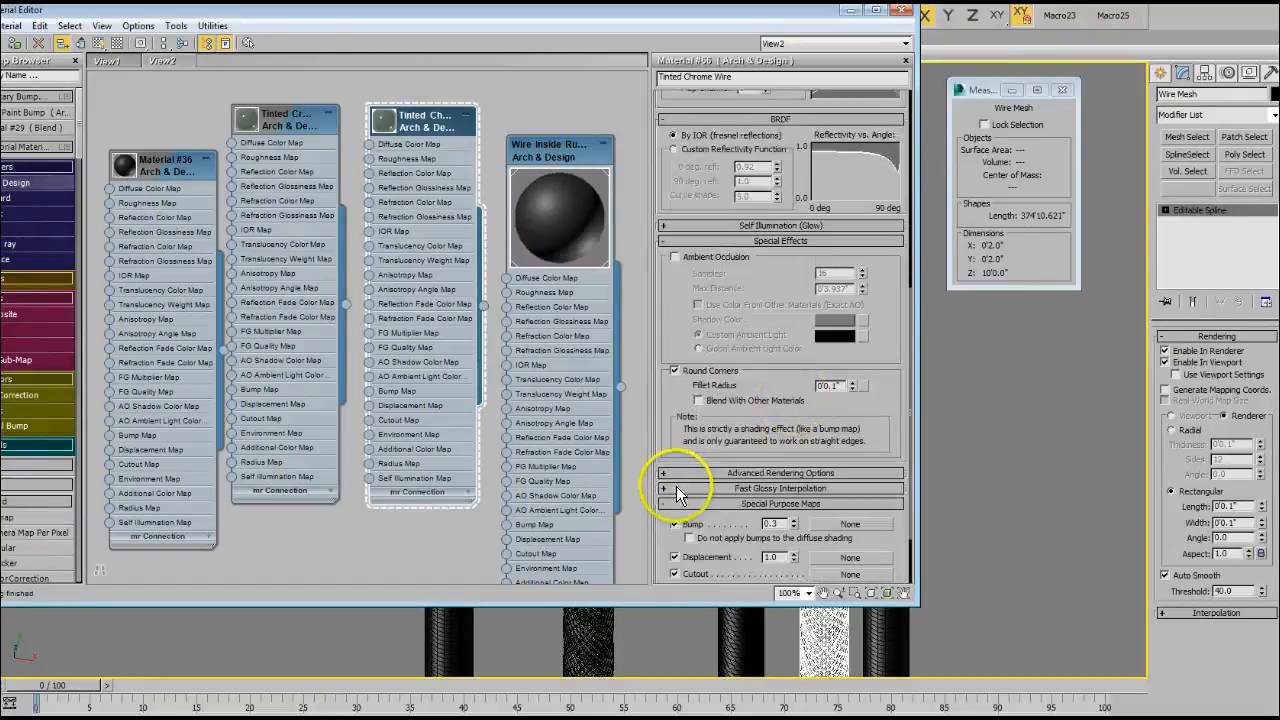
left_click(700, 370)
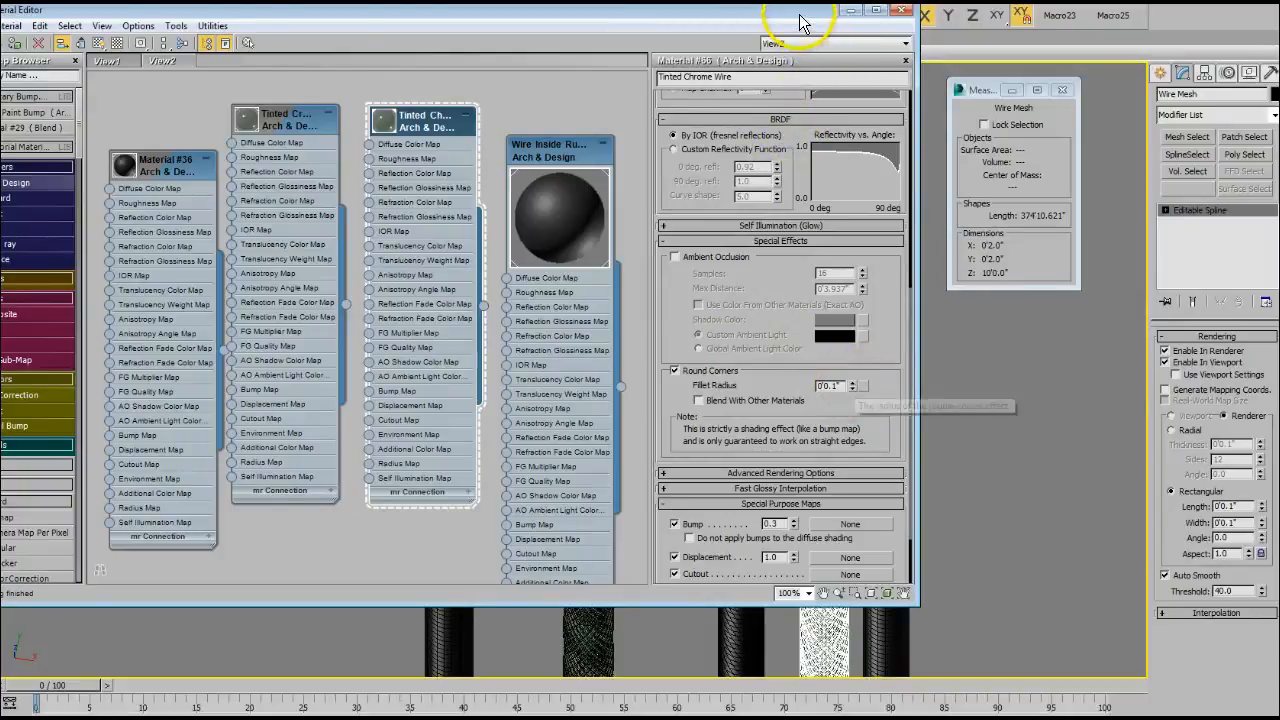
- Close the material editor and delete the twisted cylinder beside the wire mesh
left_click_drag(802, 10, 816, 64)
left_click_drag(552, 208, 537, 178)
left_click(906, 64)
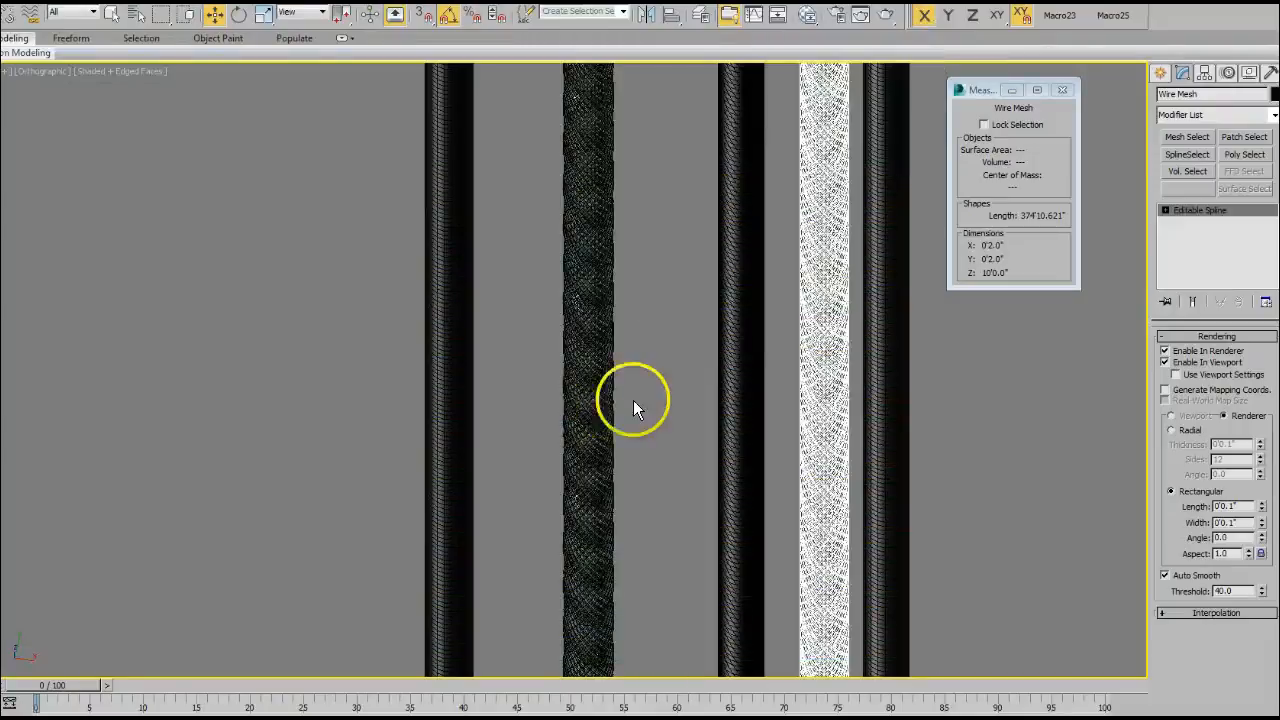
left_click(728, 393)
key("Delete")
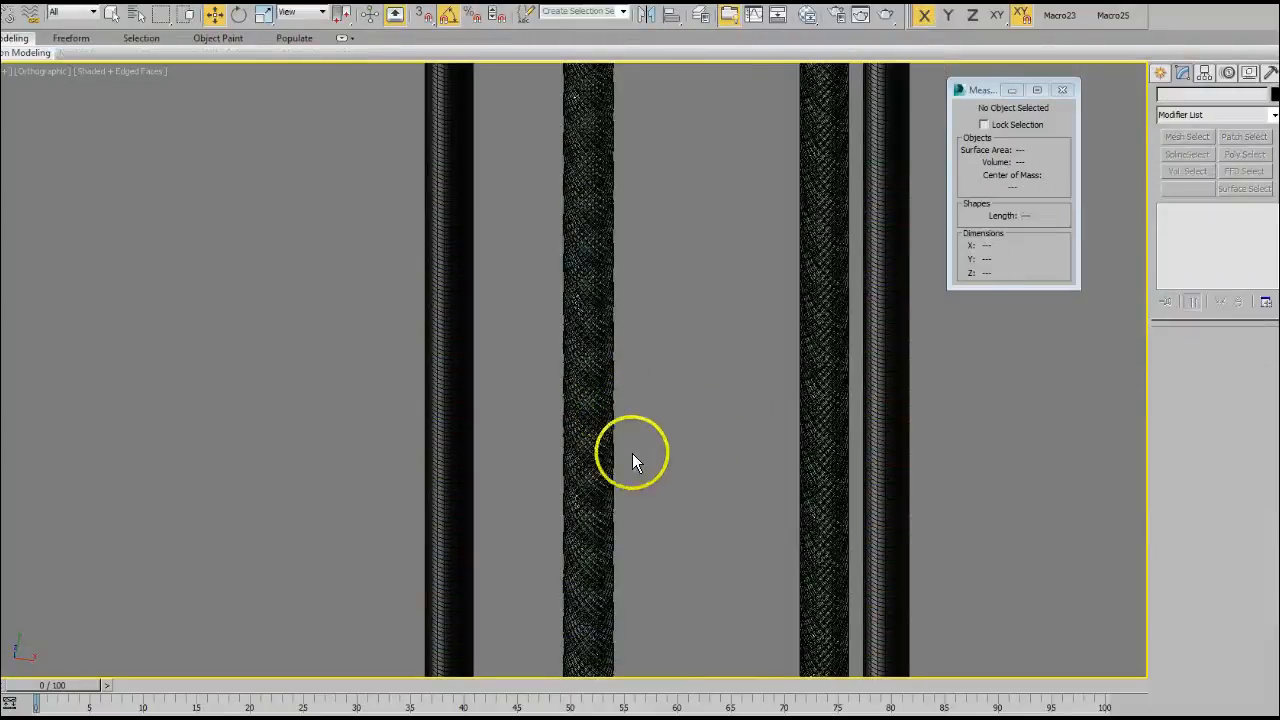
- Select the leftmost tube and the wire mesh beside it, and hide both objects
left_click(590, 436)
left_click(451, 451, "ctrl")
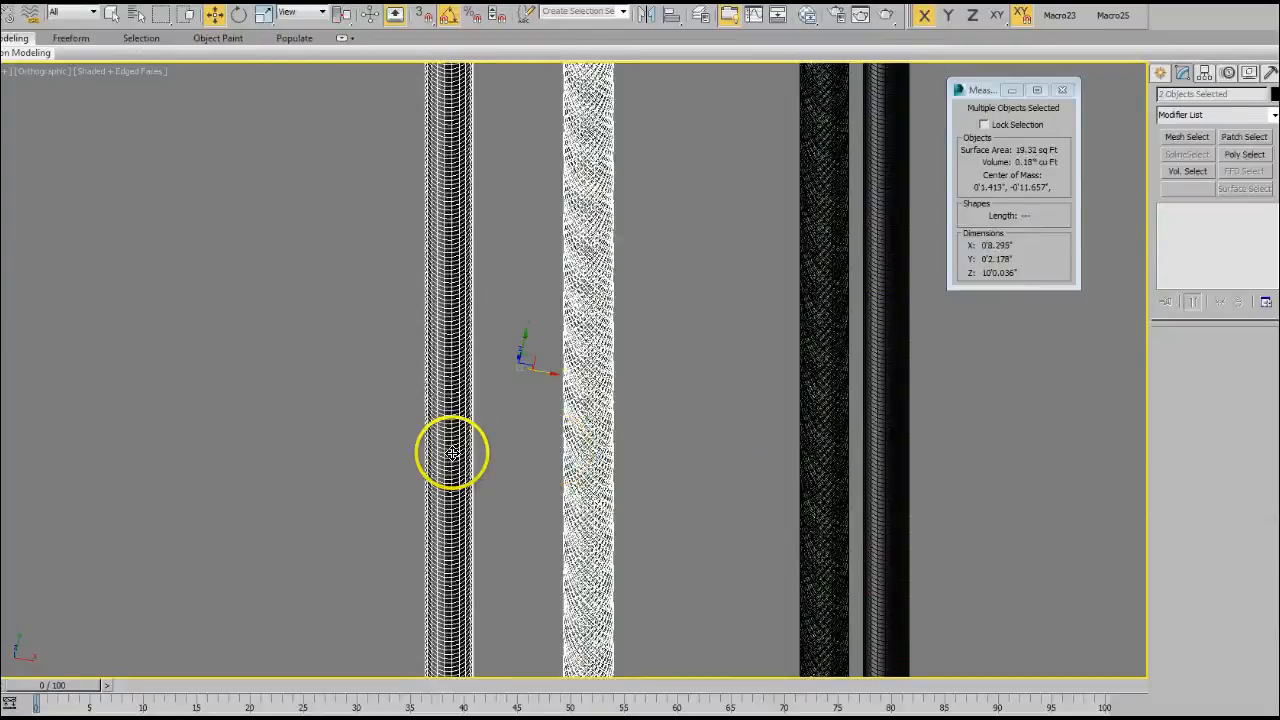
right_click(457, 305)
left_click(485, 162)
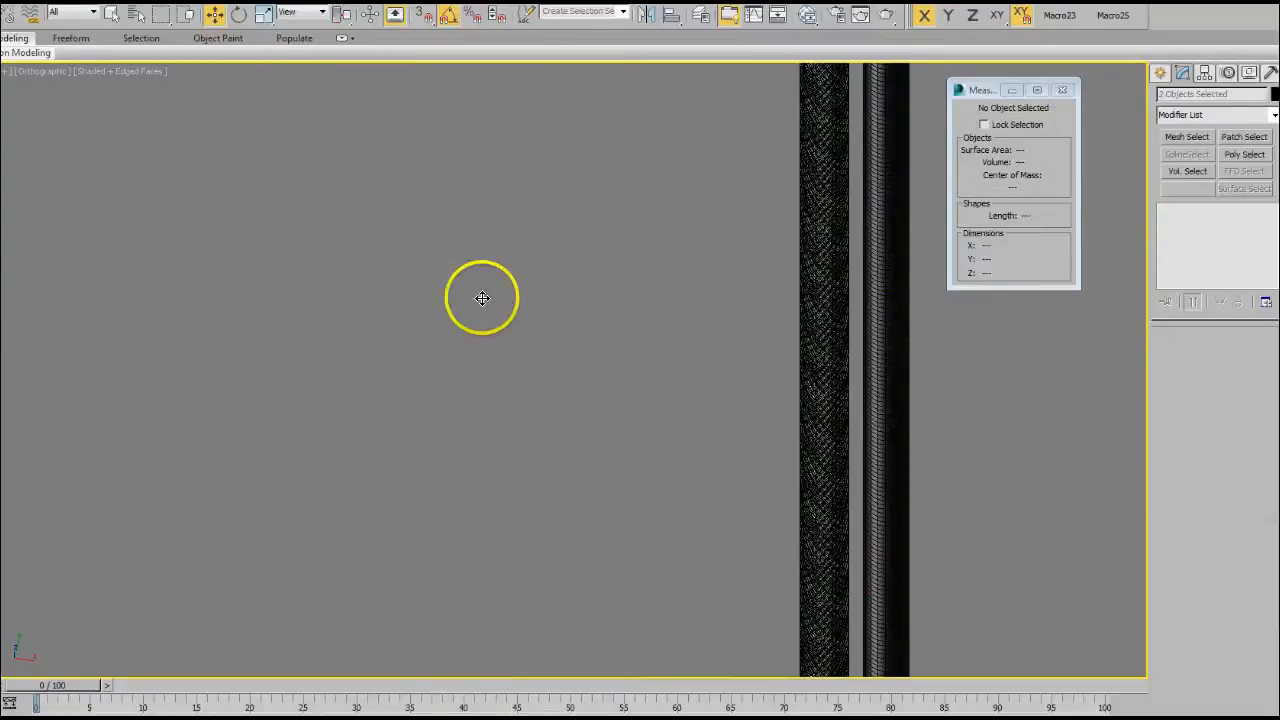
- Unhide the curved wire path spline and show it from the Top view
scroll(626, 457, "down", 5)
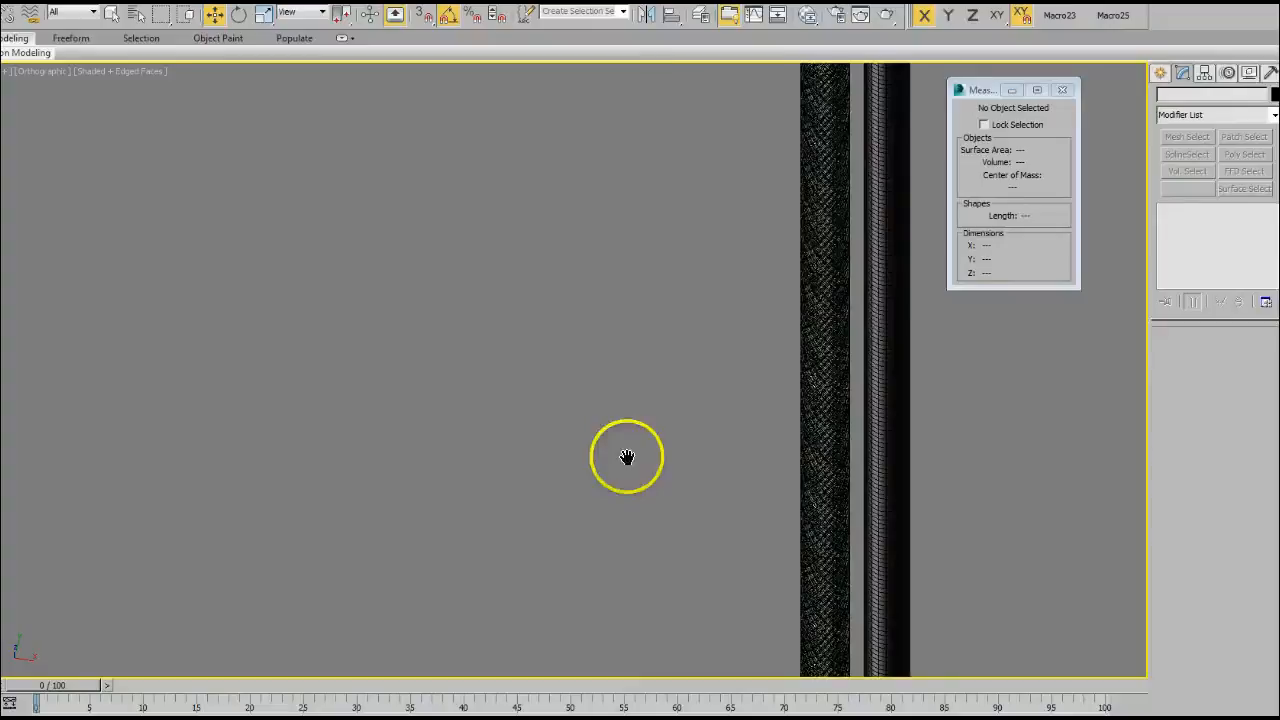
right_click(630, 328)
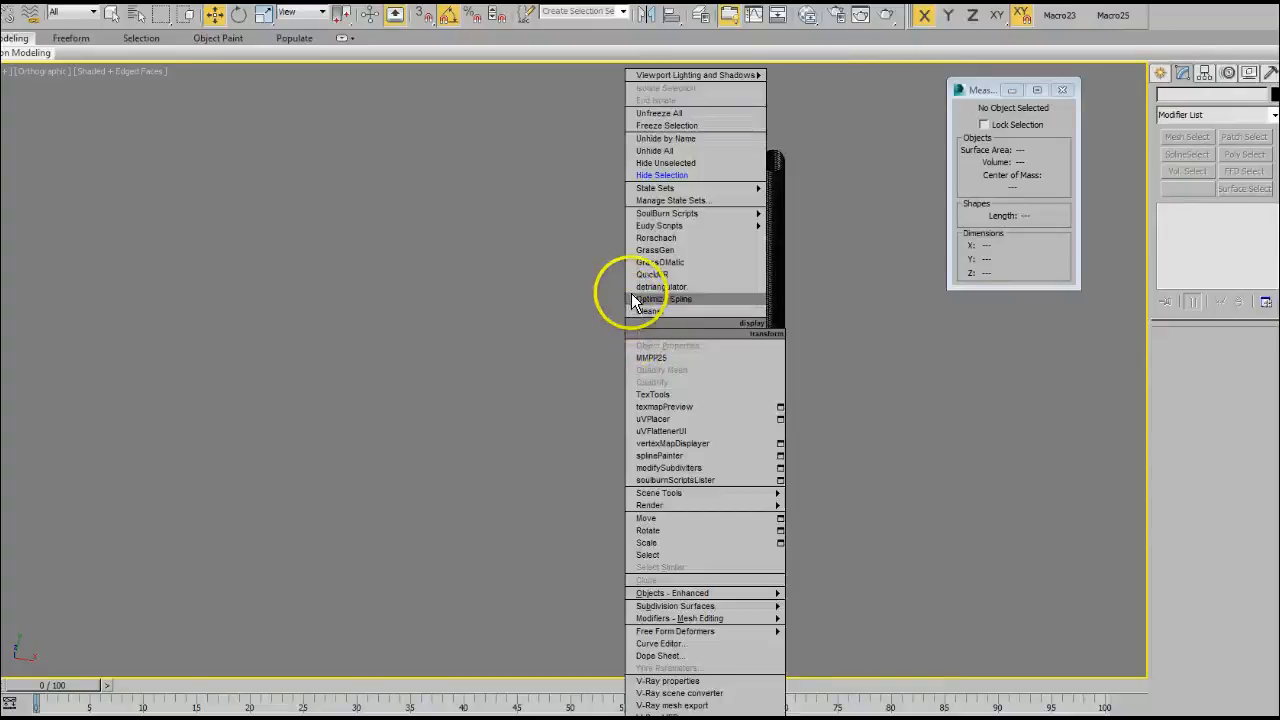
left_click(655, 150)
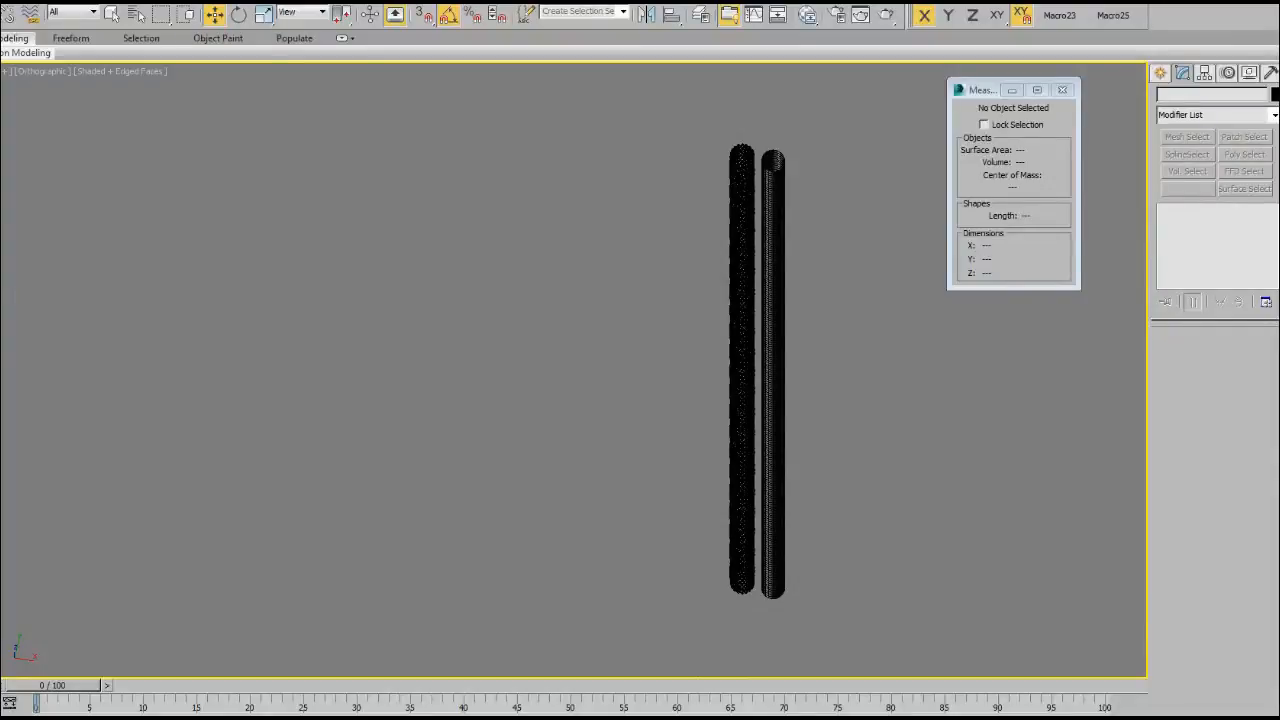
middle_click_drag(820, 434, 866, 378)
key("v")
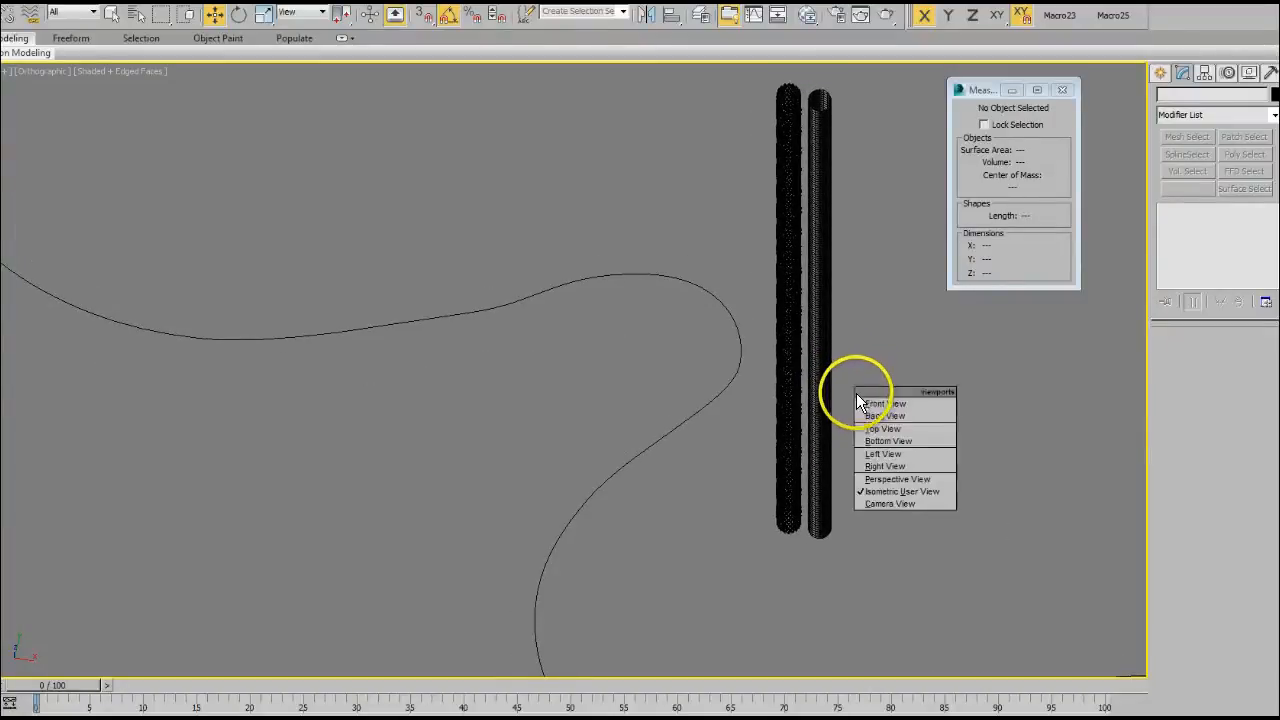
key("t")
middle_click_drag(690, 512, 815, 519)
scroll(782, 412, "up", 4)
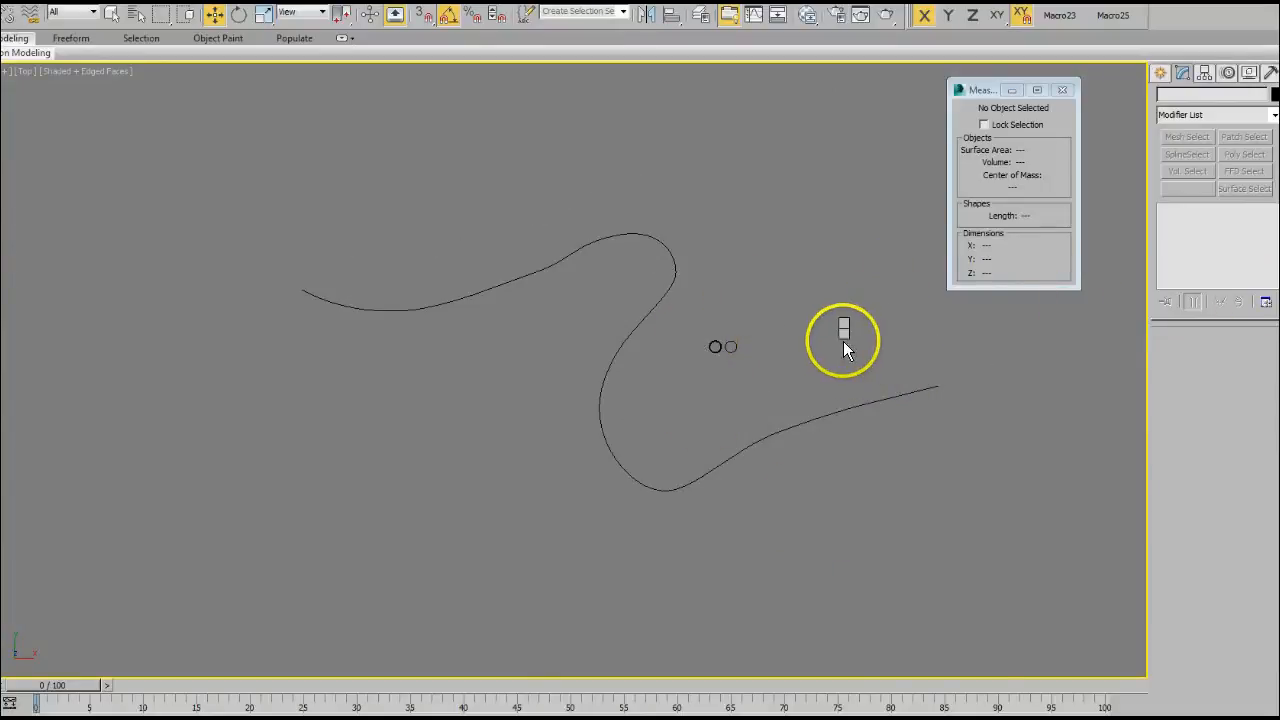
- Unhide all objects, then hide everything except Wire Path and the mesh and tube nearest its middle
right_click(843, 341)
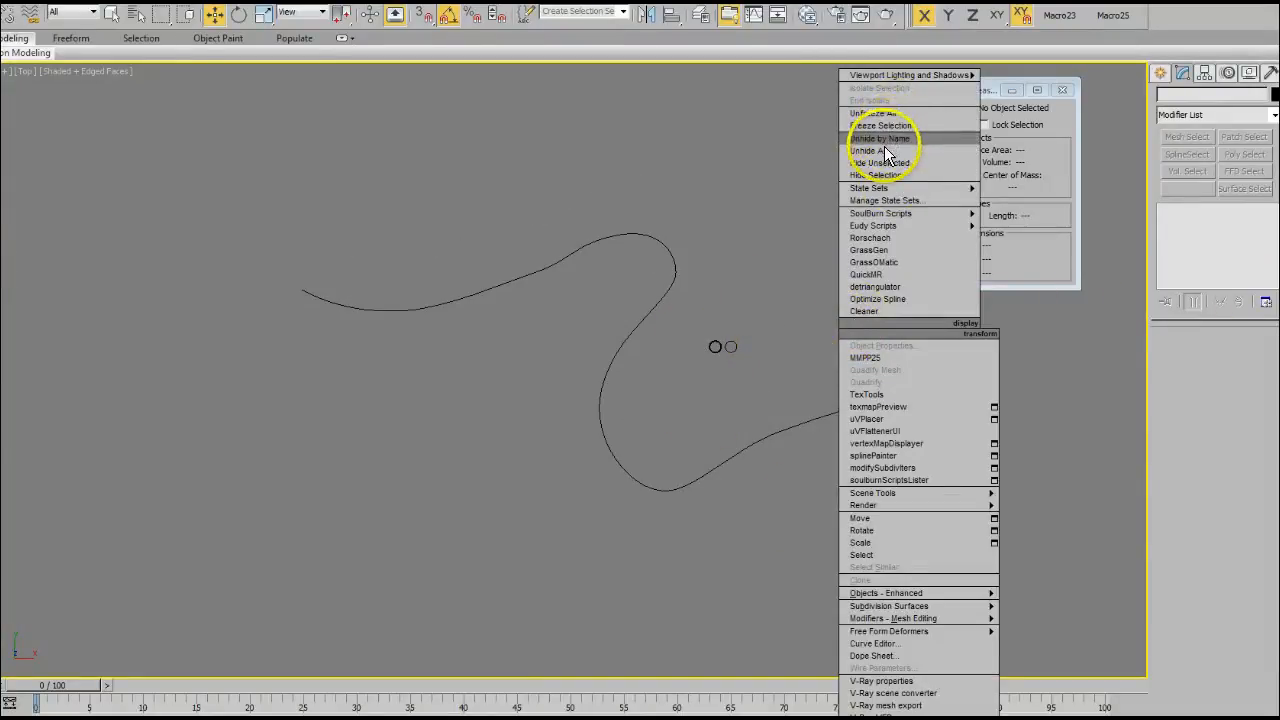
left_click(884, 150)
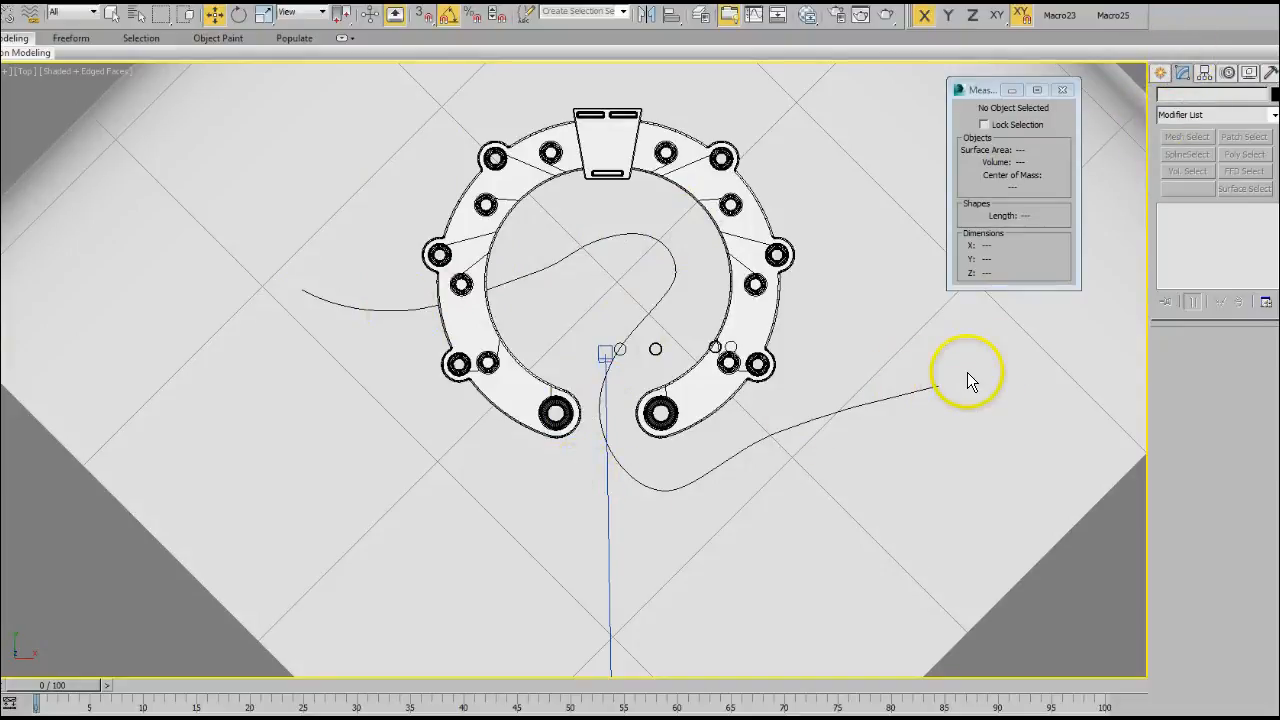
left_click(845, 410)
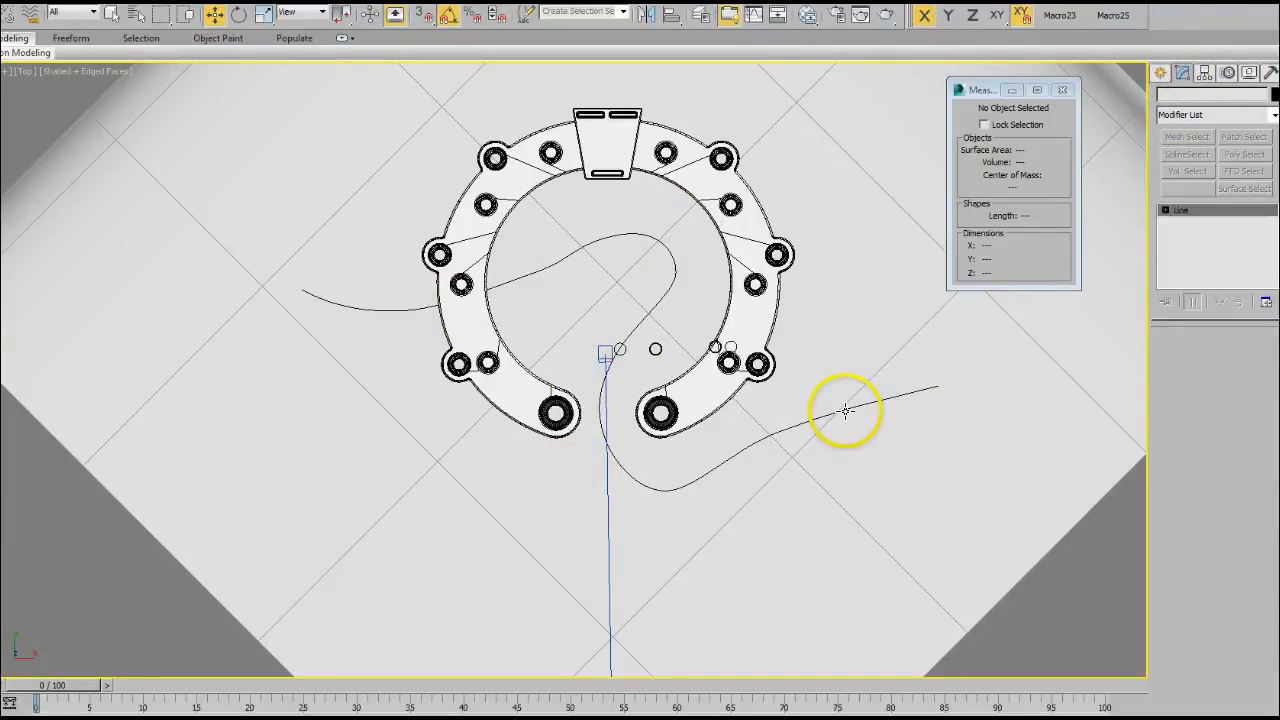
middle_click_drag(746, 479, 744, 490, "alt")
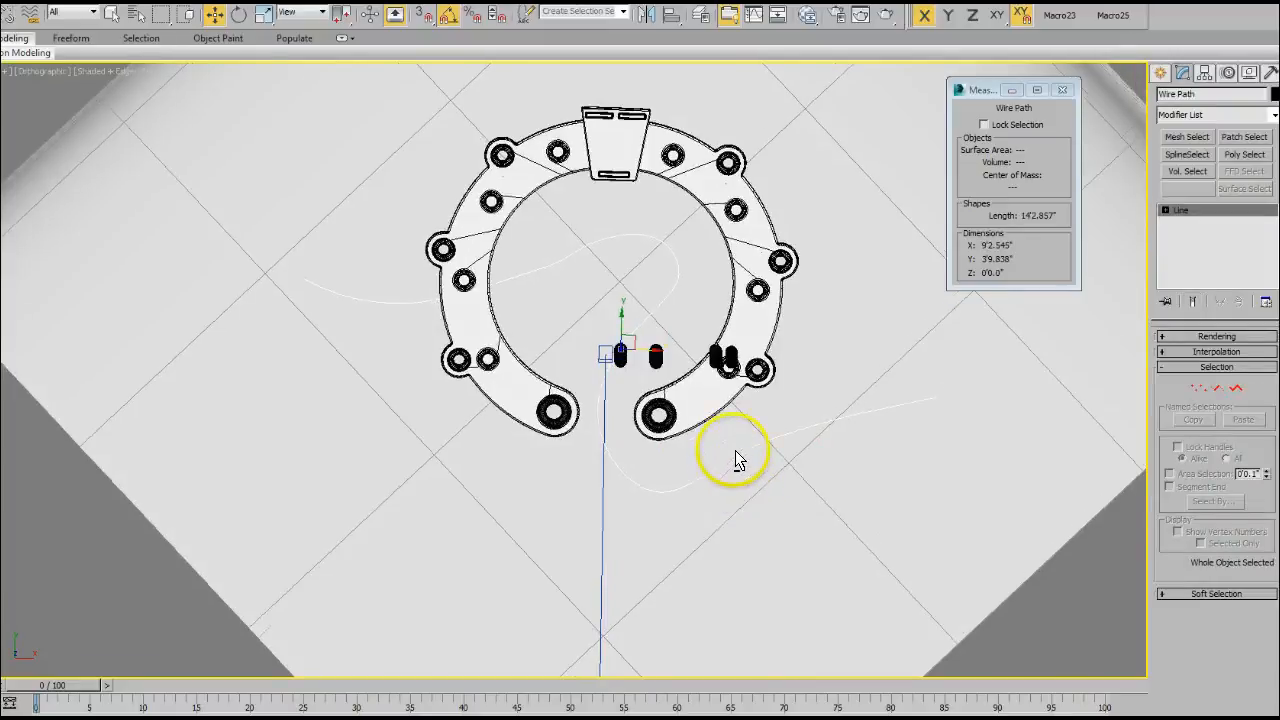
left_click(619, 368, "ctrl")
left_click(619, 368, "ctrl")
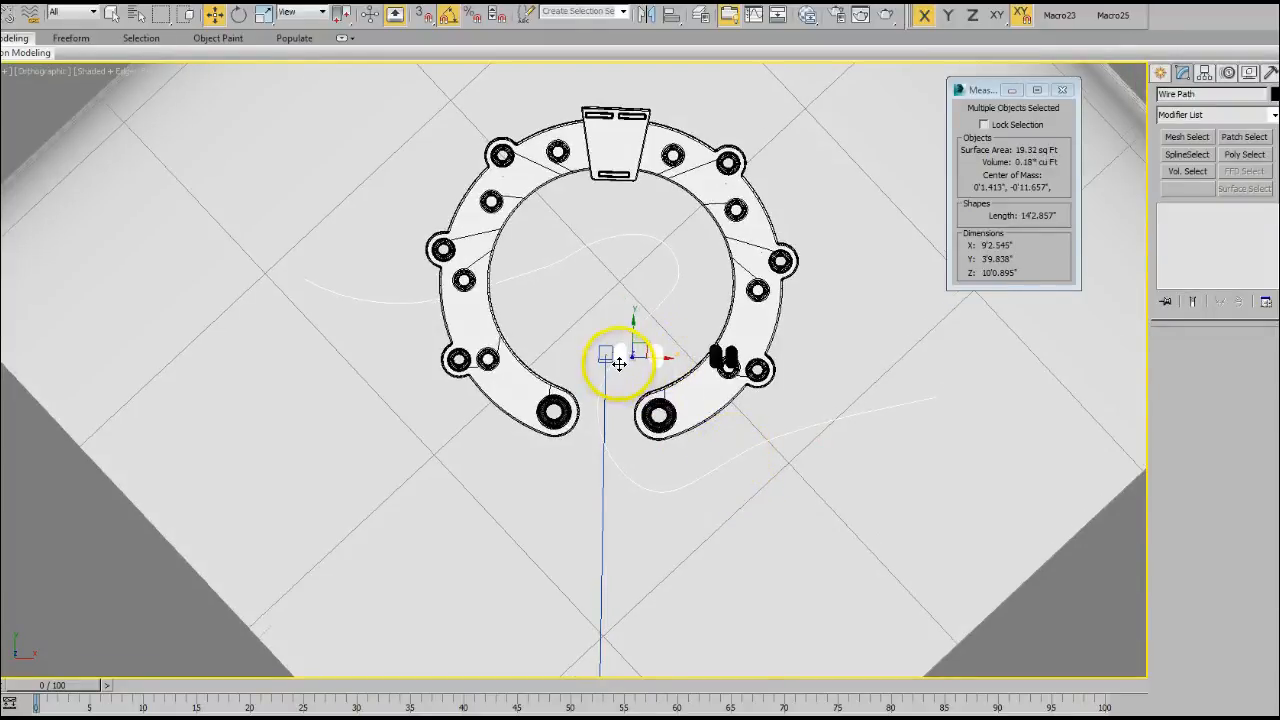
right_click(660, 257)
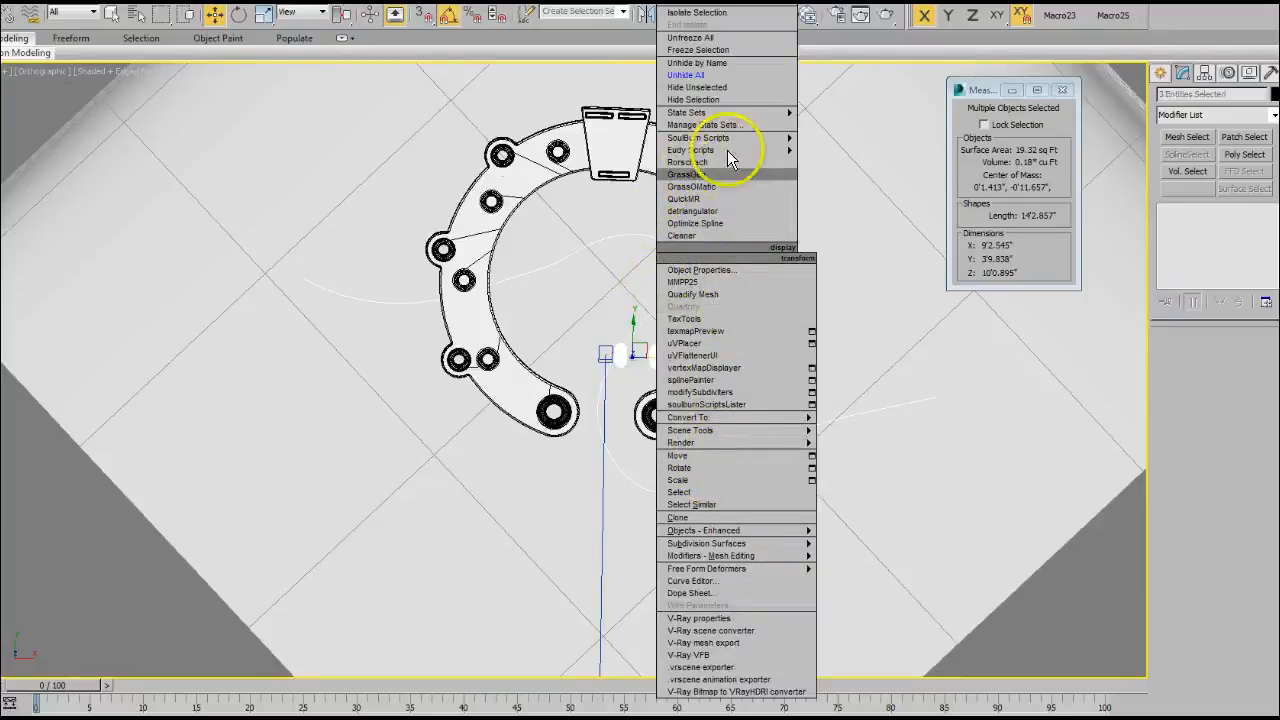
left_click(728, 88)
- In the Top view, draw an open nine-vertex line about 14'9" long that roughly follows the wire path
key("v")
key("t")
left_click(571, 525)
middle_click_drag(570, 525, 681, 539)
scroll(681, 539, "up", 3)
middle_click_drag(681, 539, 685, 601)
left_click(1160, 72)
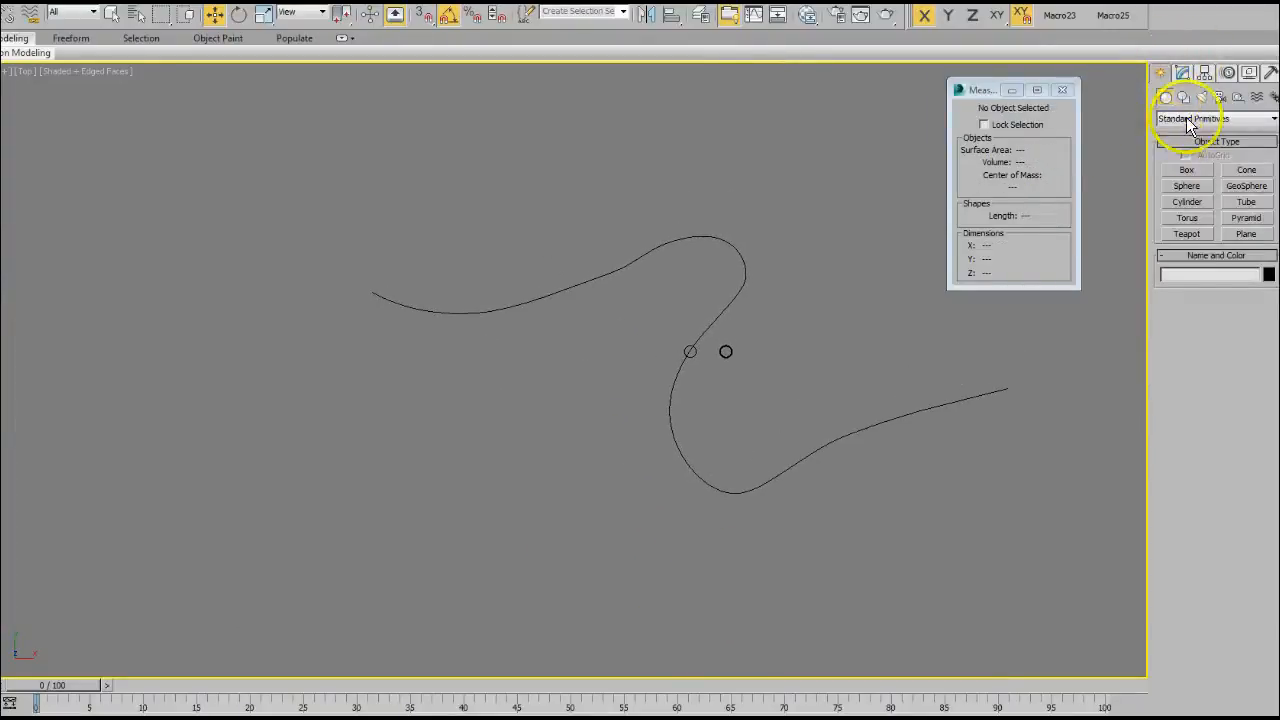
left_click(1183, 96)
left_click(1186, 181)
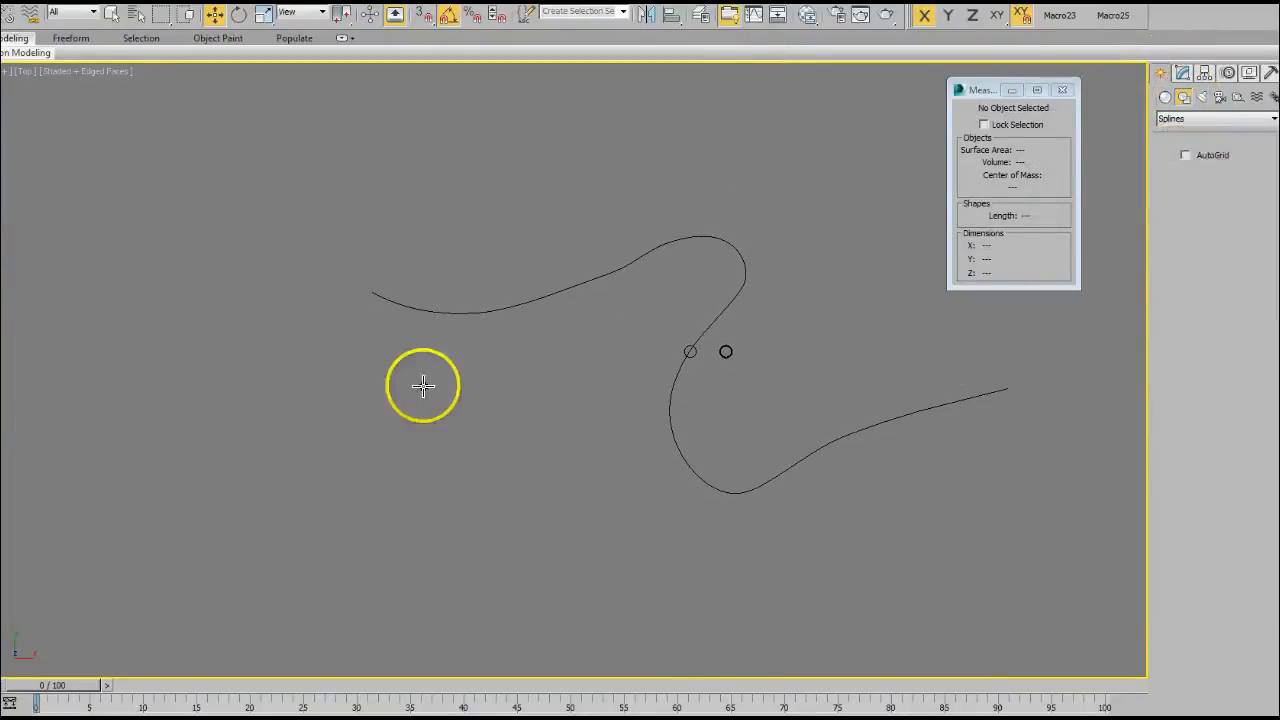
left_click(358, 318)
left_click(486, 347)
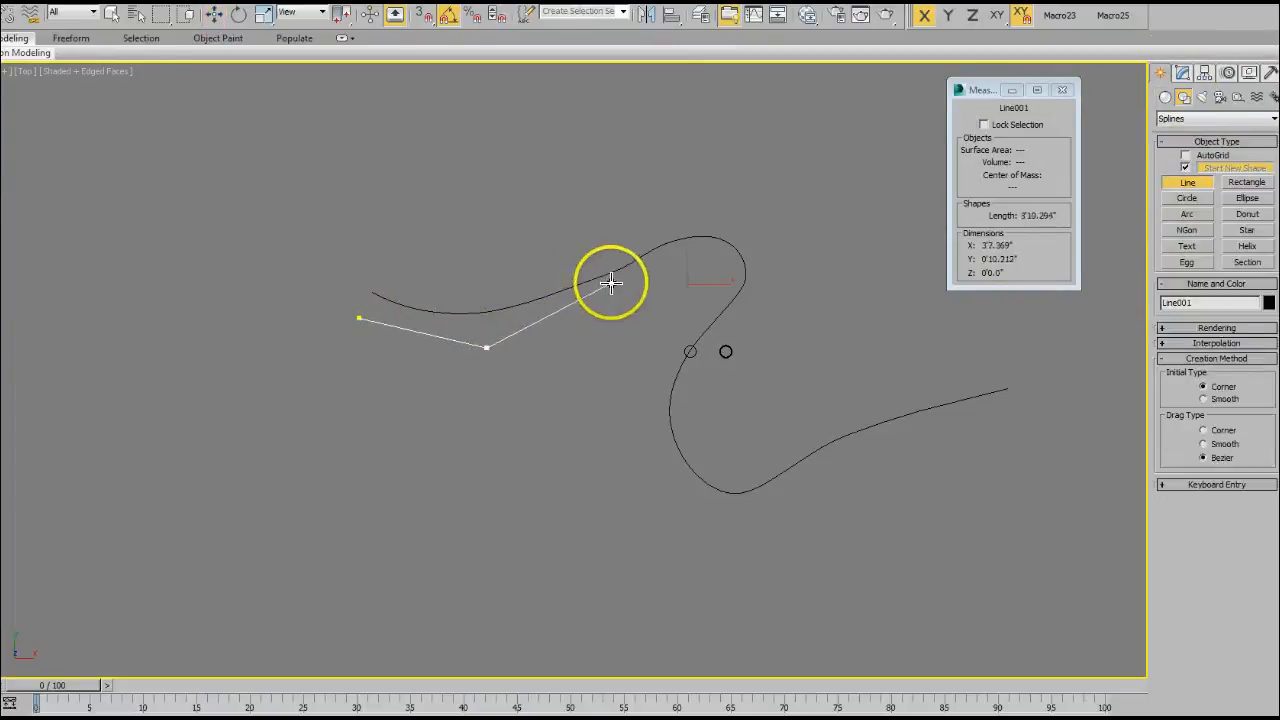
left_click(590, 298)
left_click(695, 247)
left_click(731, 272)
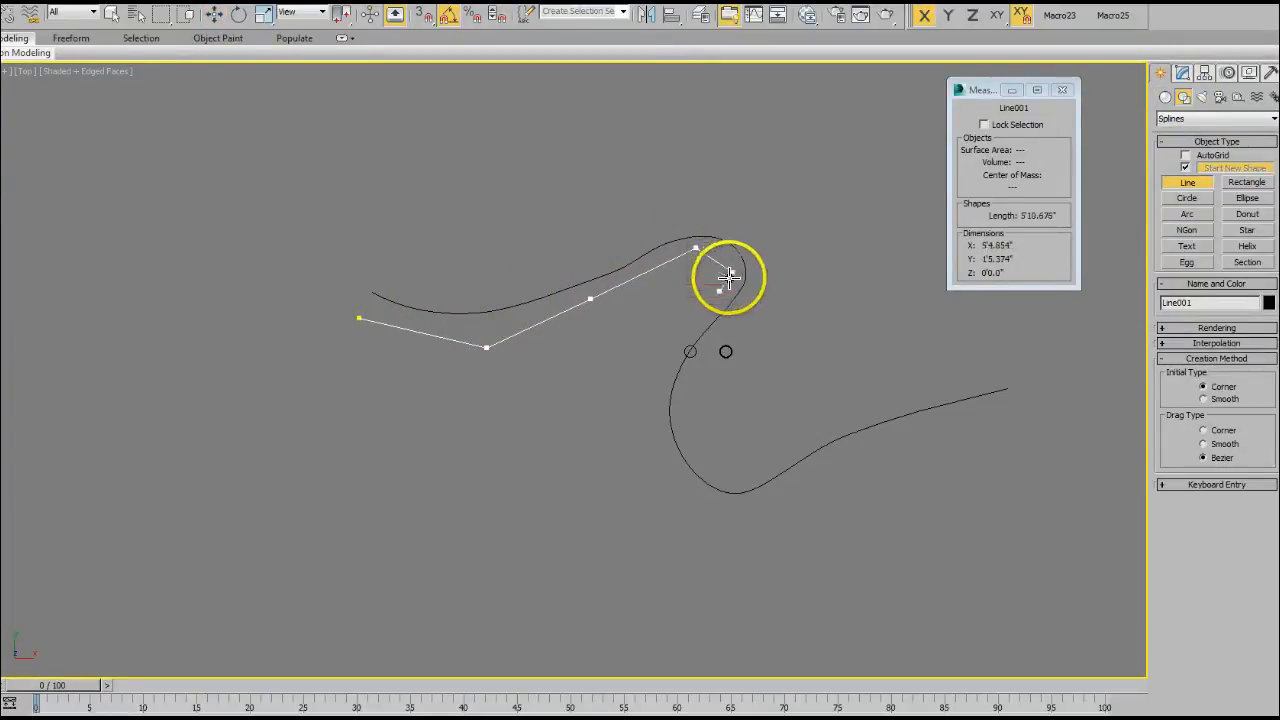
left_click(643, 381)
left_click(669, 489)
left_click(797, 513)
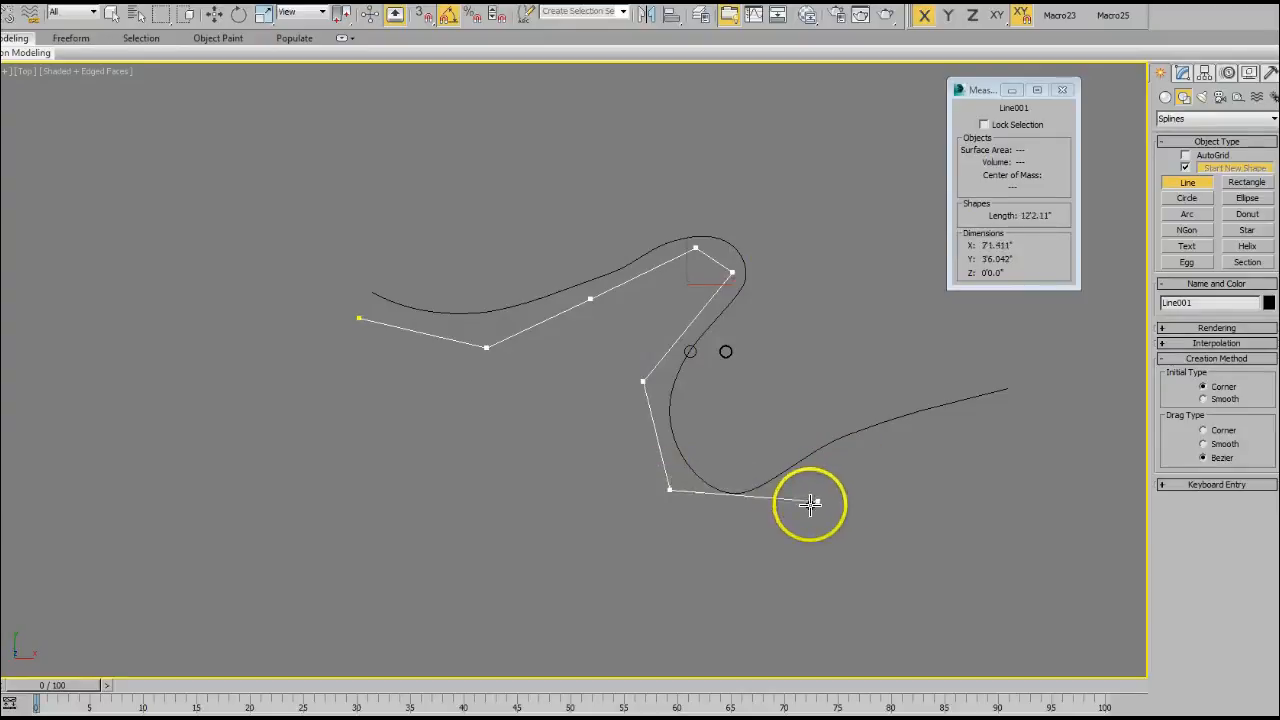
left_click(1002, 414)
right_click(1002, 414)
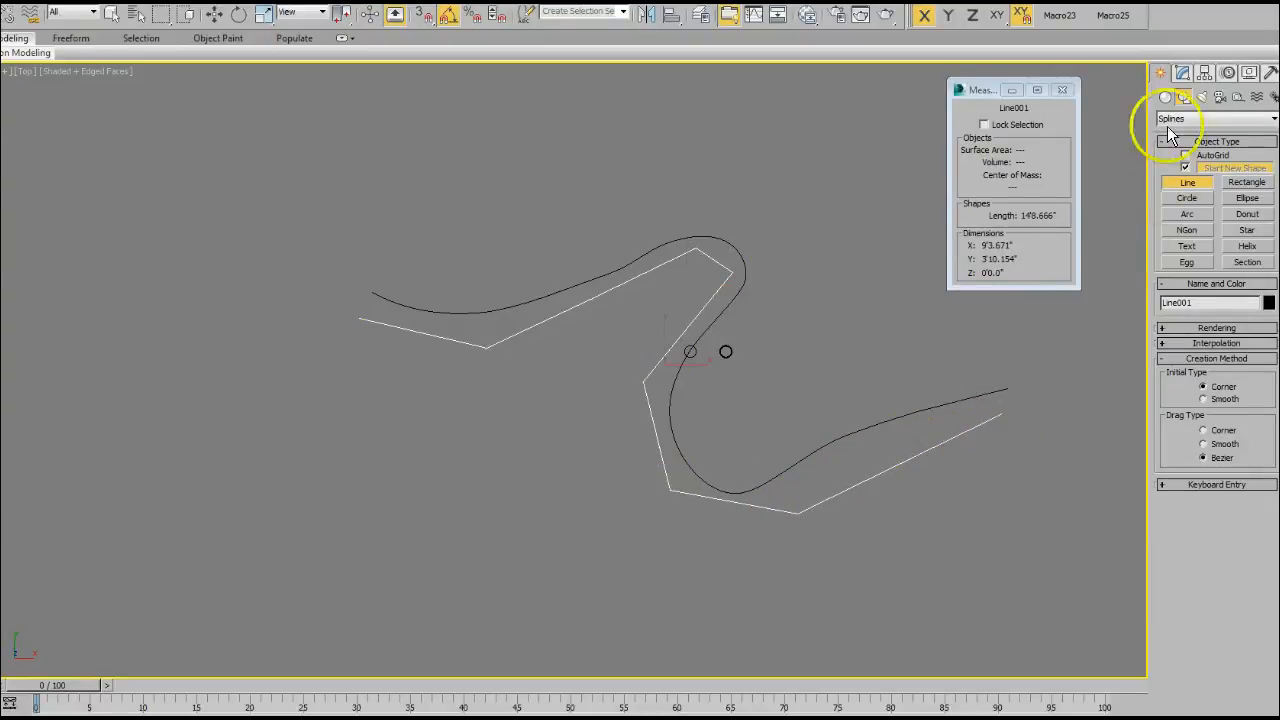
- Convert all nine vertices of the new line to Smooth
left_click(1183, 75)
left_click(1198, 387)
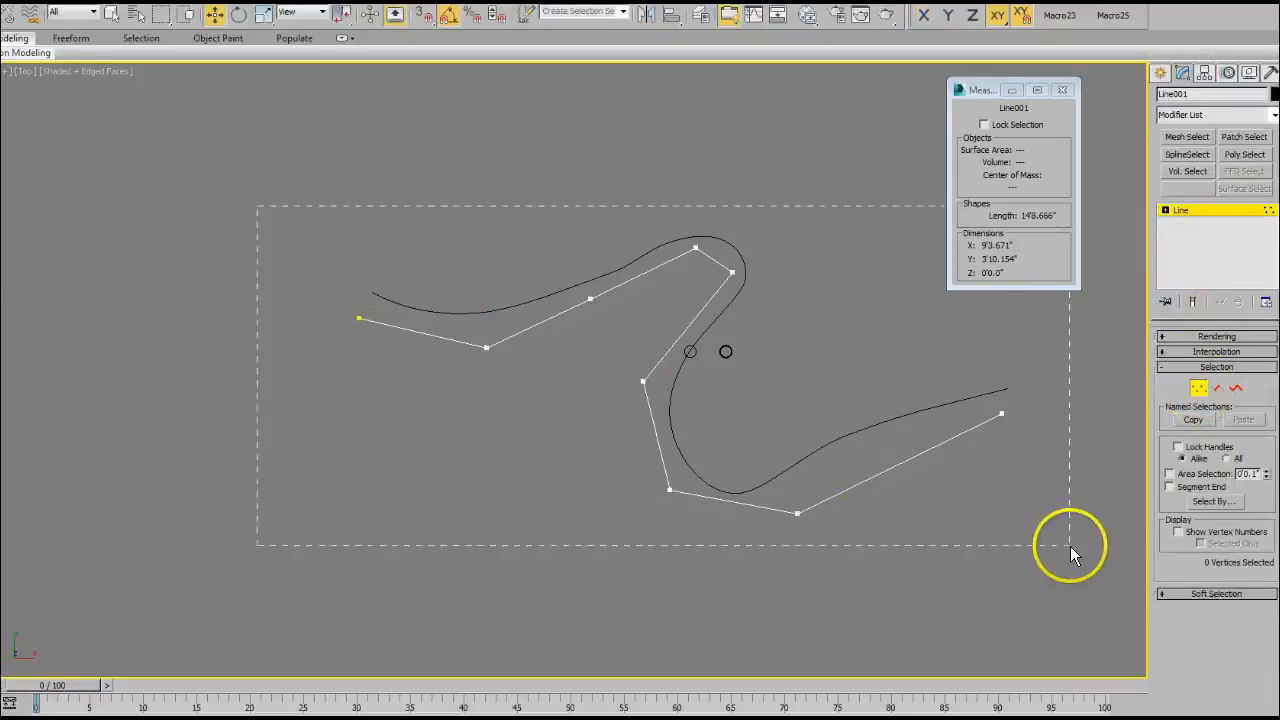
right_click(563, 351)
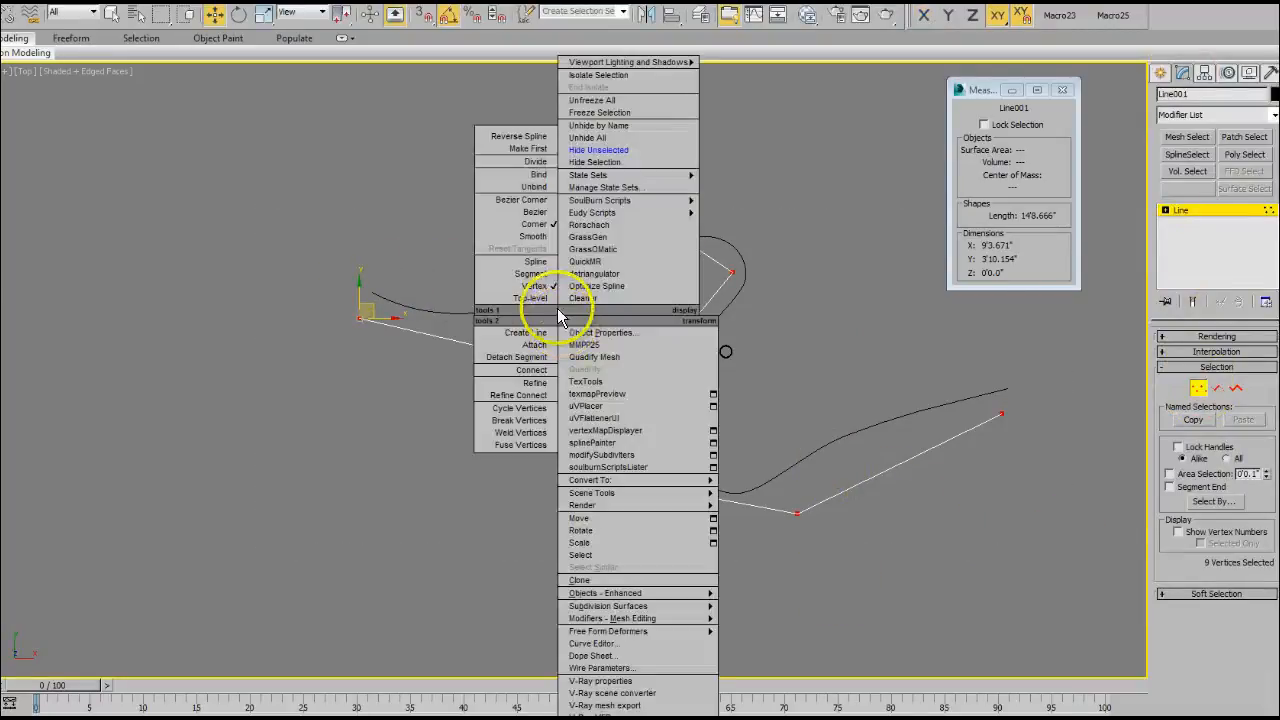
left_click(532, 245)
- Move individual vertices of the new line to refine the flow of its upper and lower bends
left_click(588, 298)
left_click_drag(588, 298, 610, 262)
left_click_drag(694, 249, 686, 229)
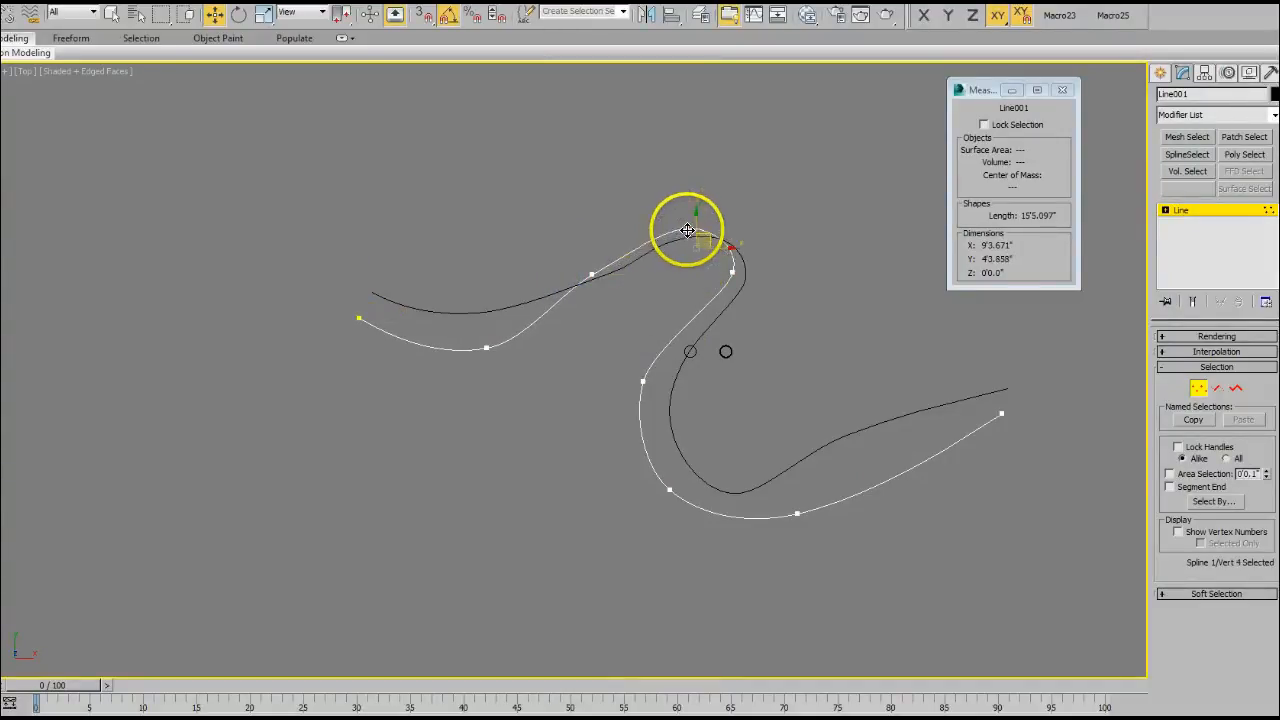
left_click(733, 271)
left_click_drag(649, 382, 639, 393)
left_click_drag(669, 492, 666, 502)
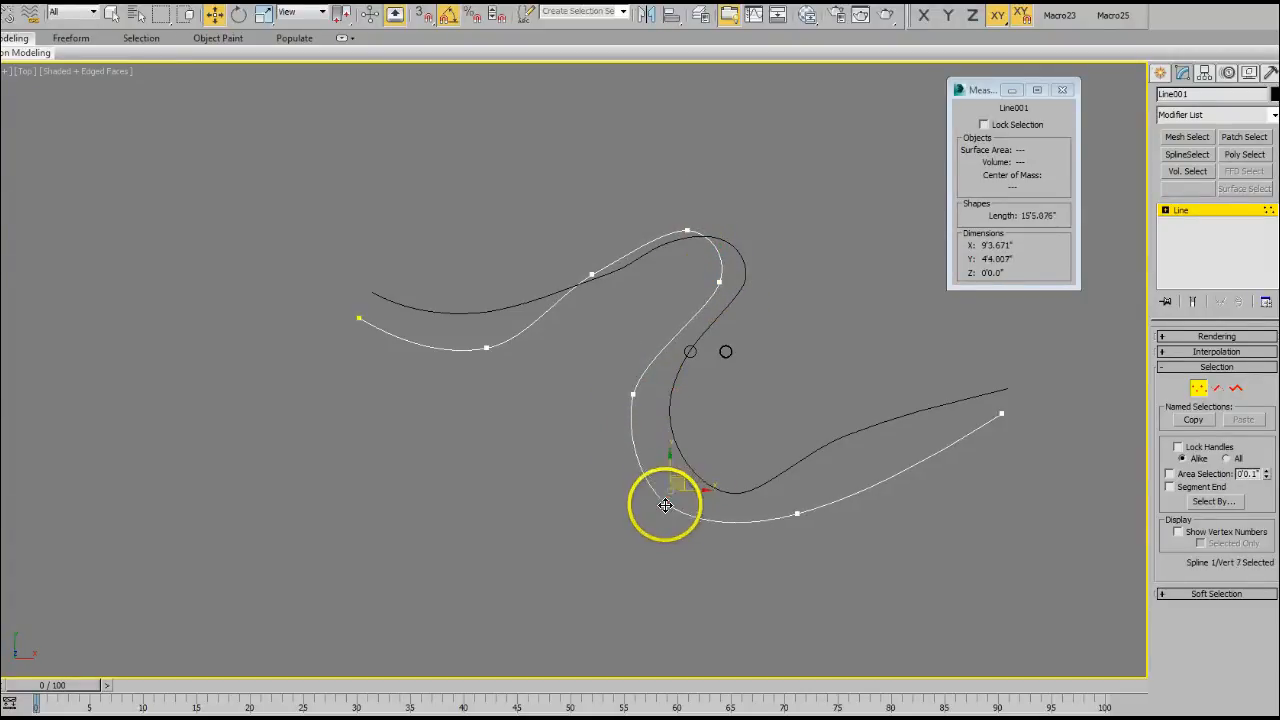
left_click_drag(796, 515, 798, 512)
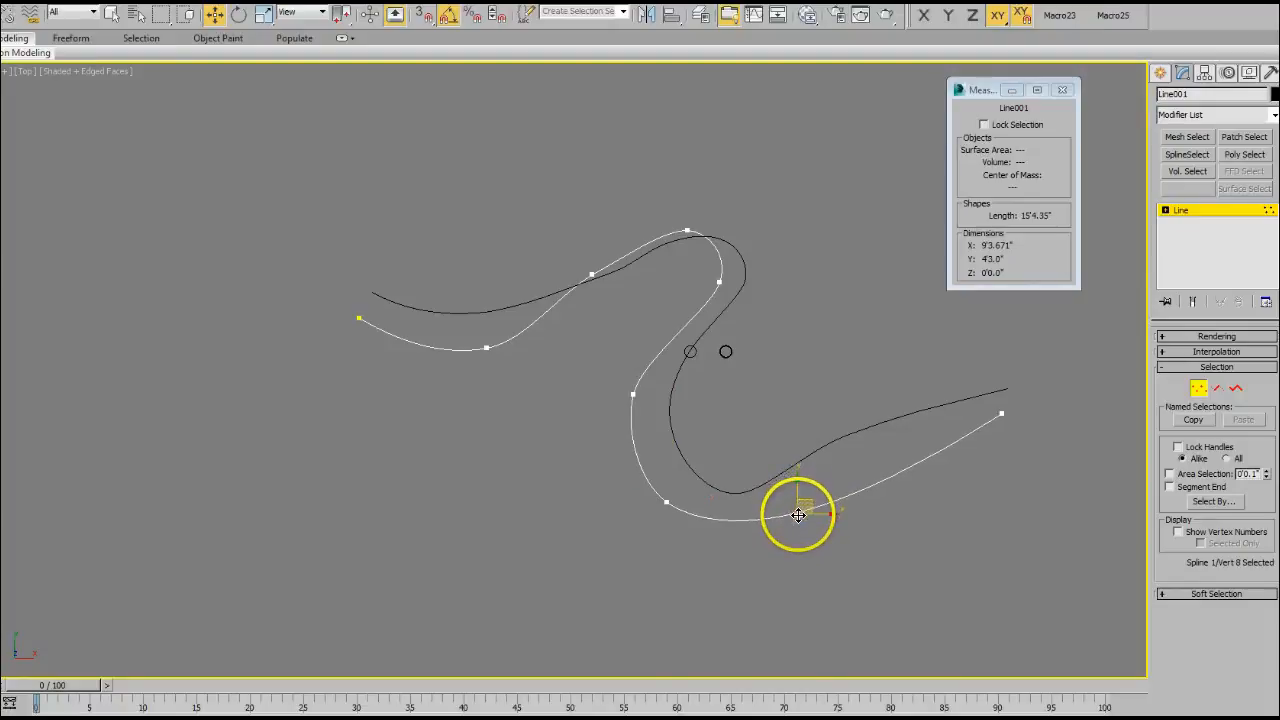
- Convert the vertex where the line enters its lower bend to Bezier and adjust its tangent handle
left_click(633, 392)
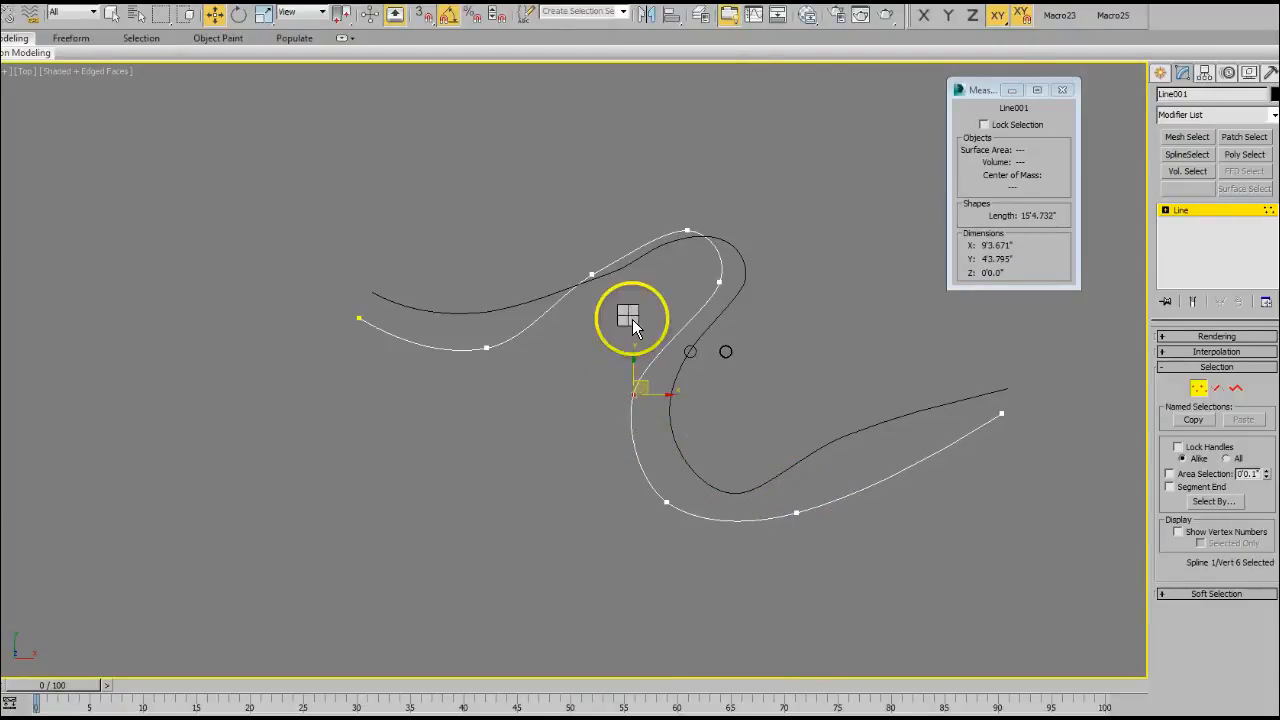
right_click(629, 315)
left_click(603, 212)
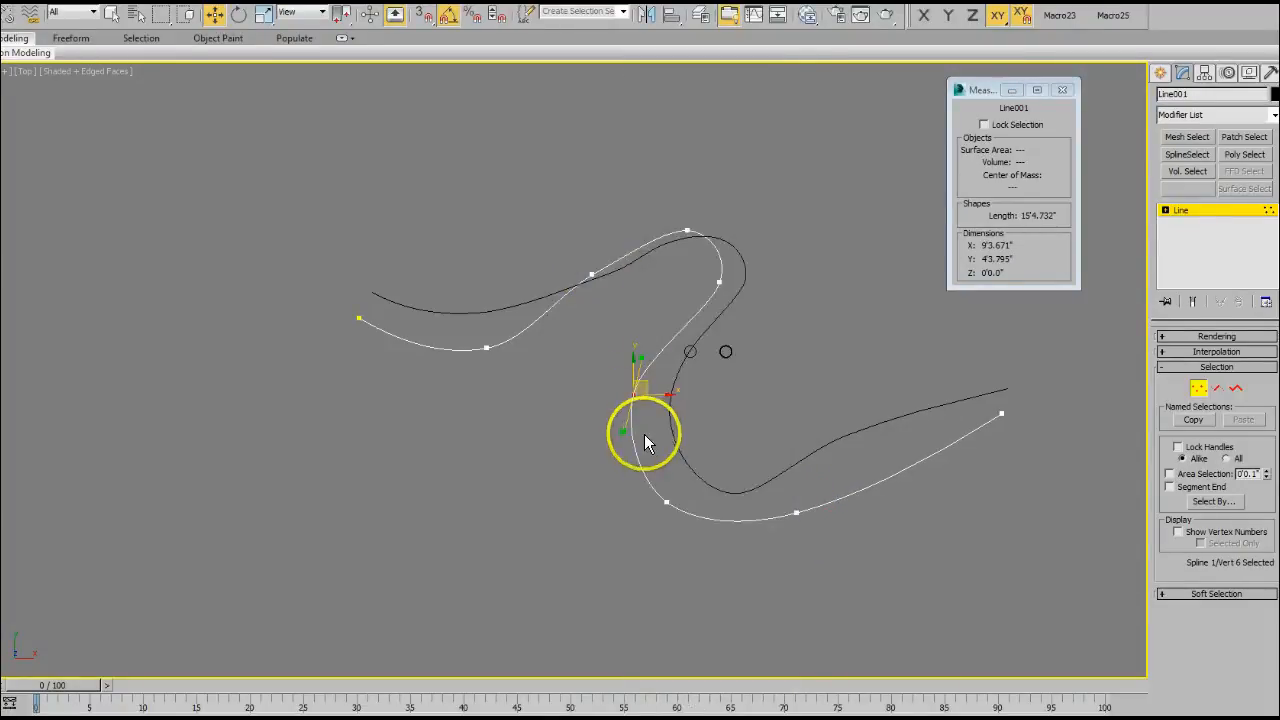
left_click_drag(641, 343, 647, 342)
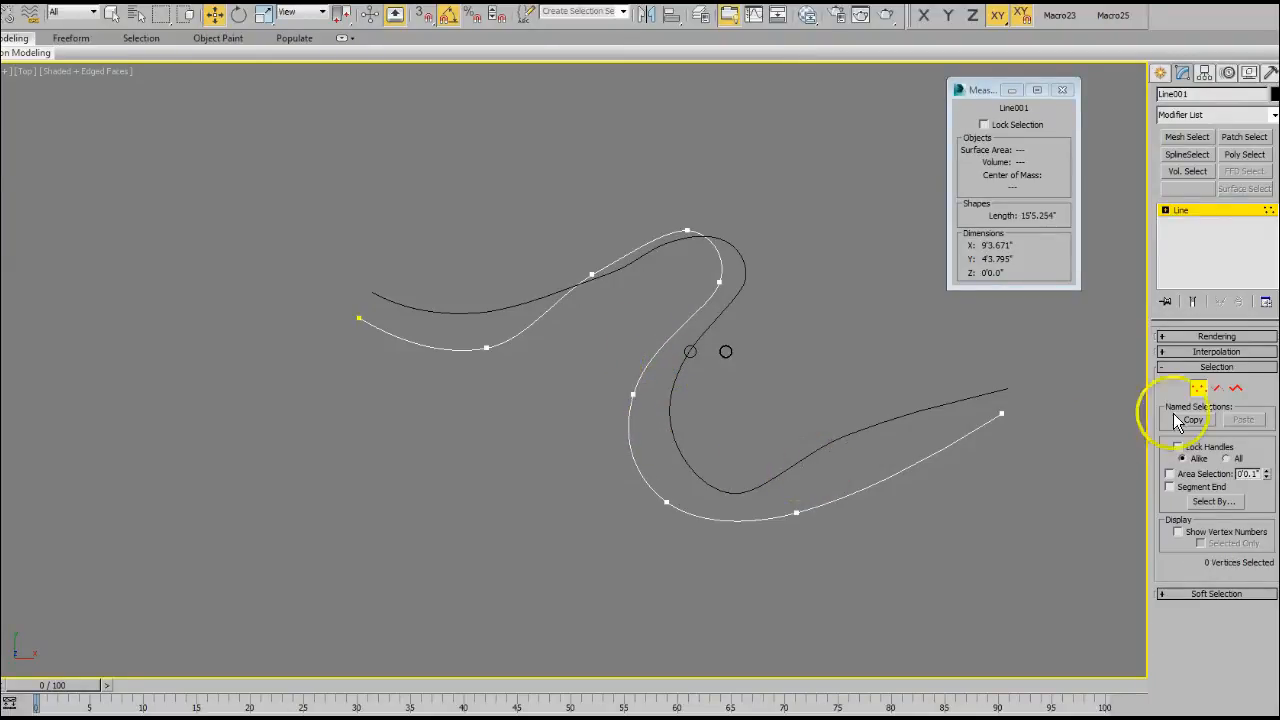
- Leave vertex editing and delete the newly drawn line, keeping the original wire path
left_click(1201, 389)
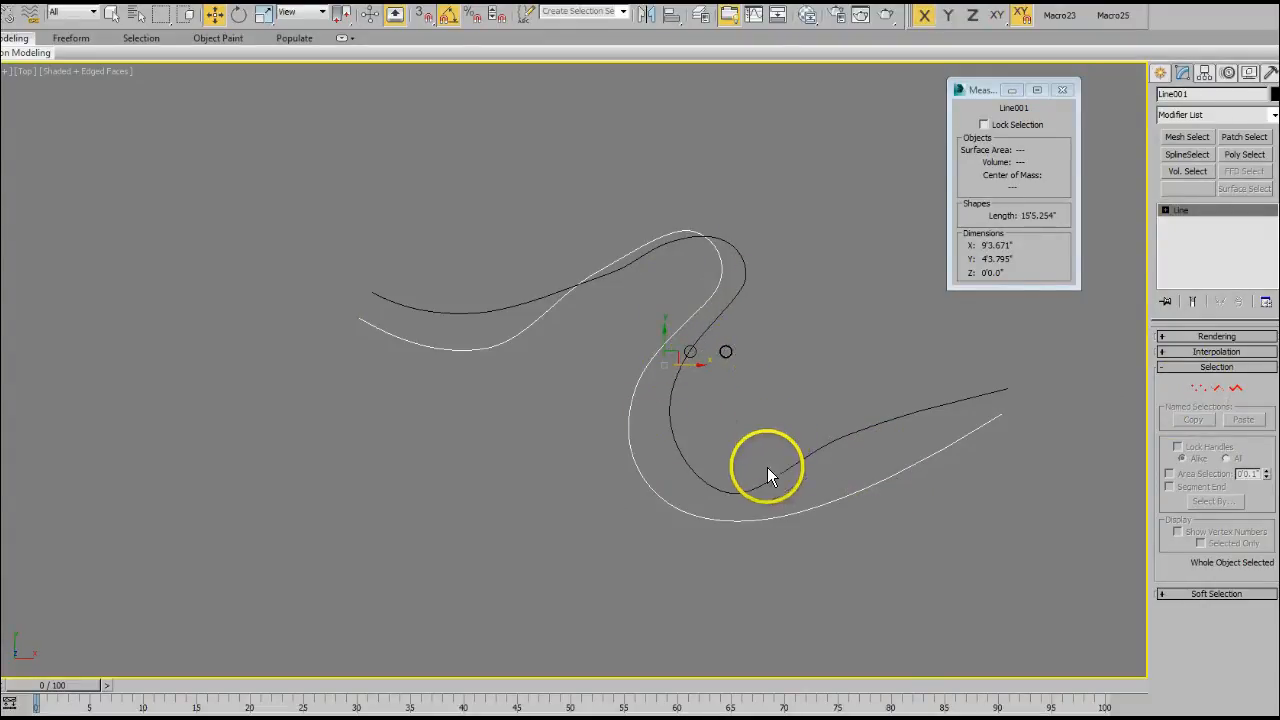
key("Delete")
- Inspect the modifiers of the wire mesh and the Path Deform Binding settings of the rubber tube
middle_click_drag(712, 572, 632, 498, "alt")
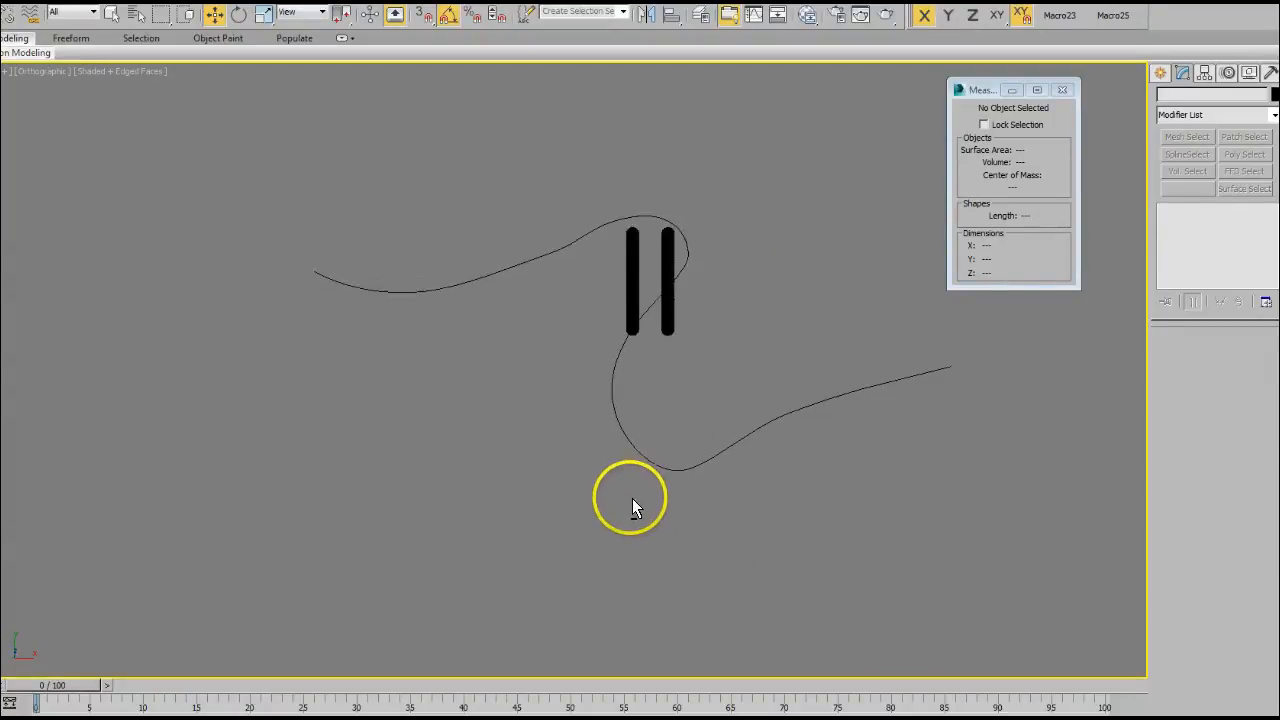
scroll(688, 437, "up", 3)
middle_click_drag(690, 440, 706, 522)
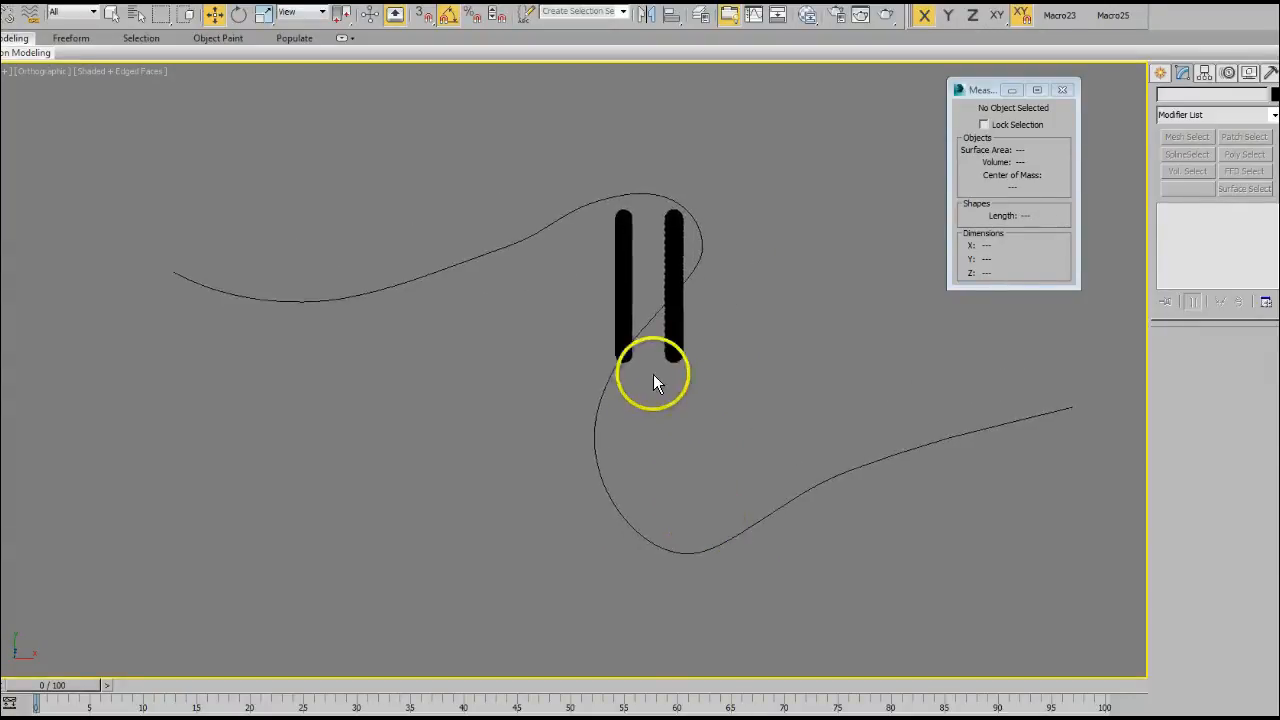
left_click(679, 330)
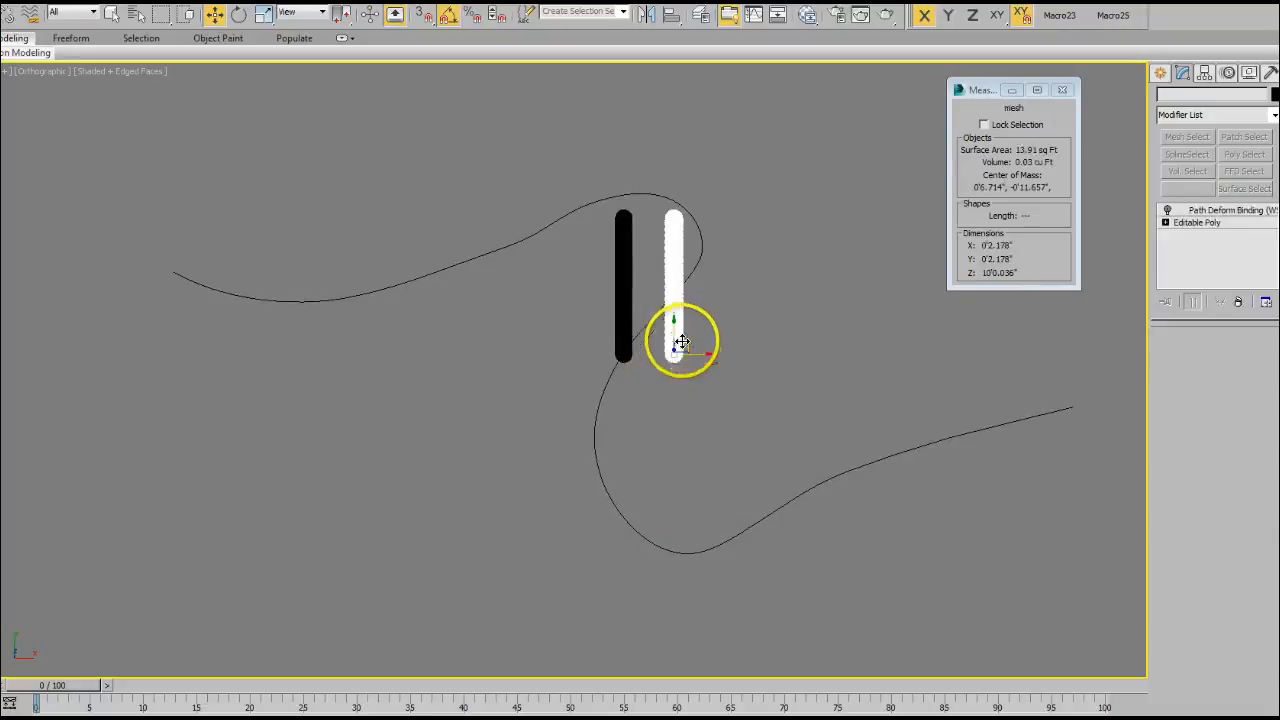
left_click(627, 285)
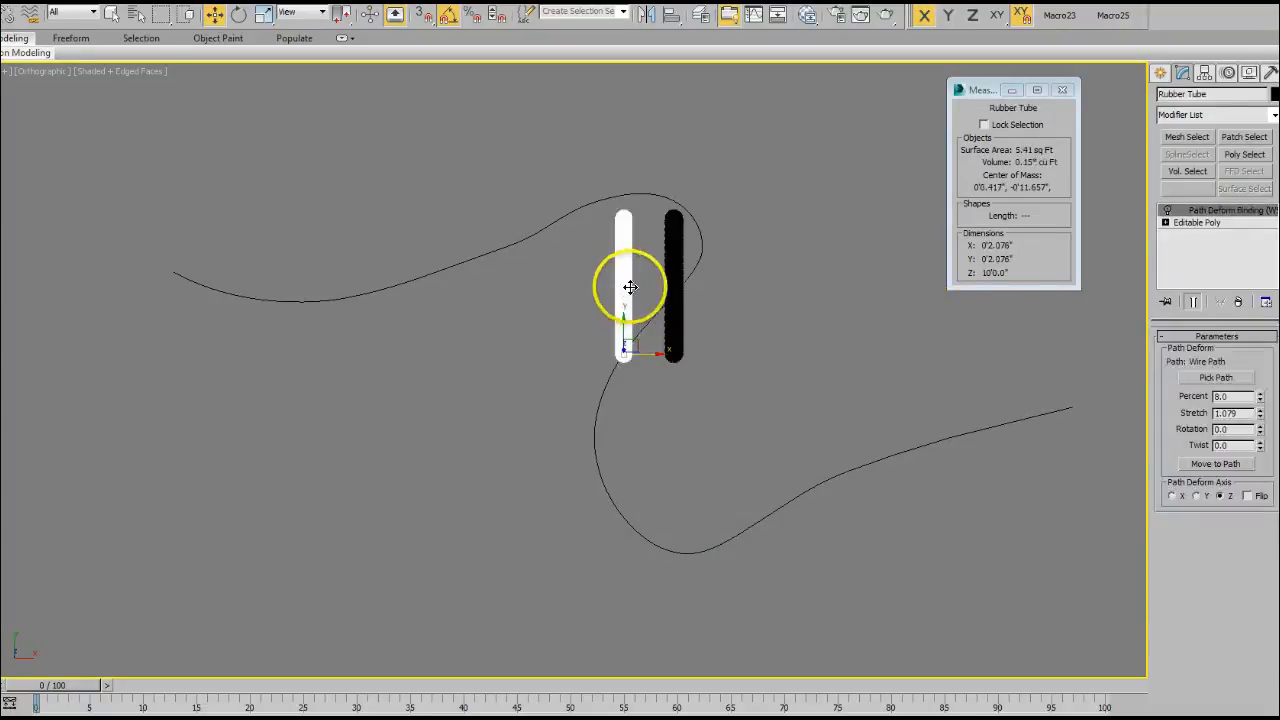
- Unhide the other mesh-and-tube pair by name, and select the original wire mesh together with the rubber tube
right_click(730, 310)
right_click(754, 243)
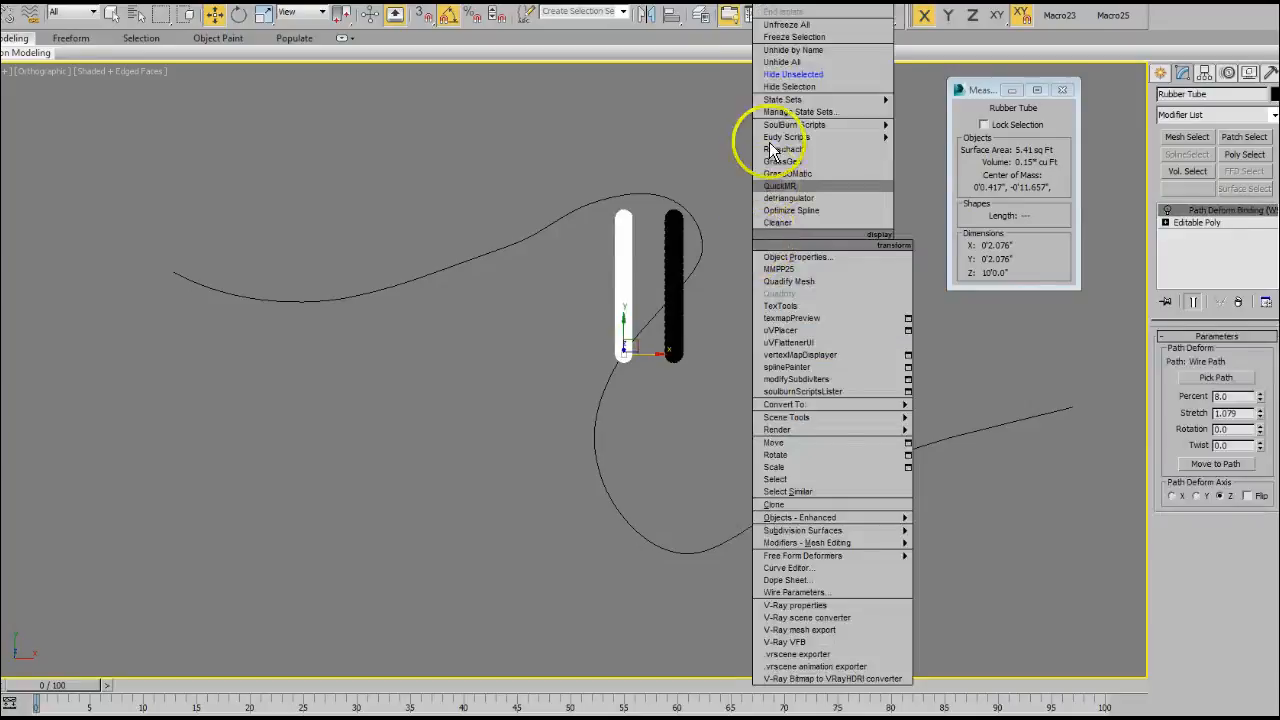
left_click(791, 49)
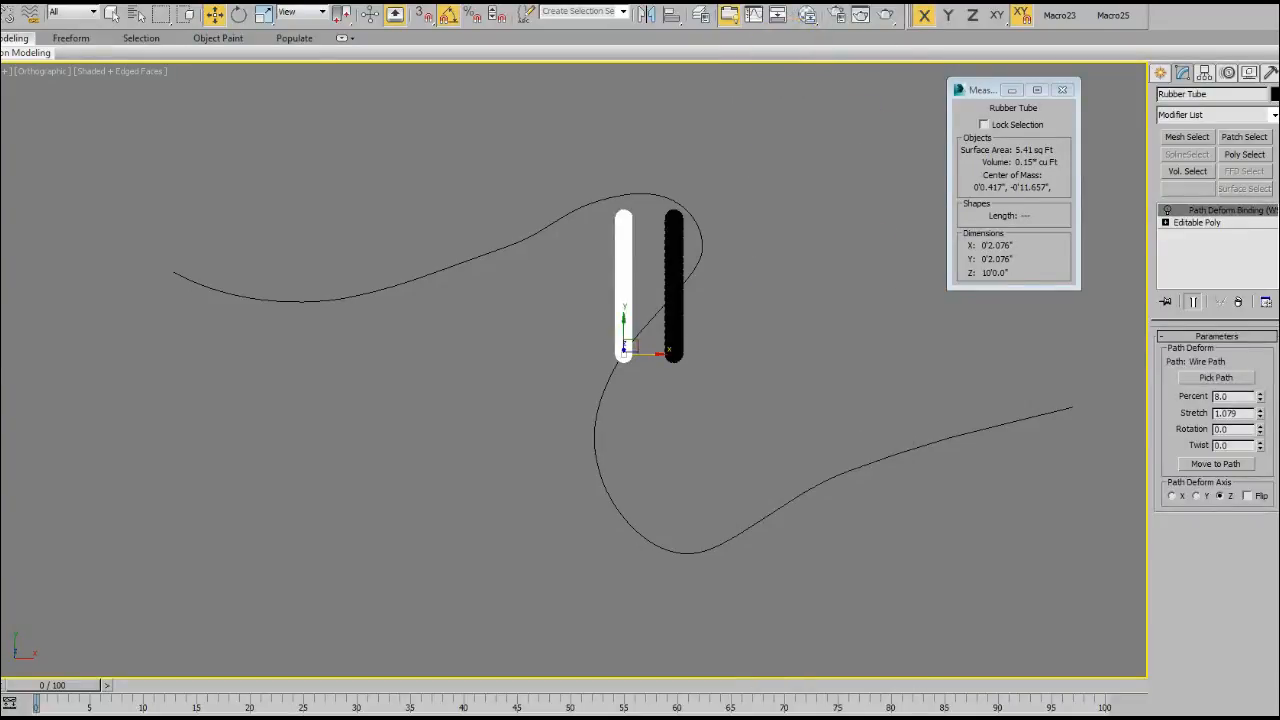
left_click(679, 347, "ctrl")
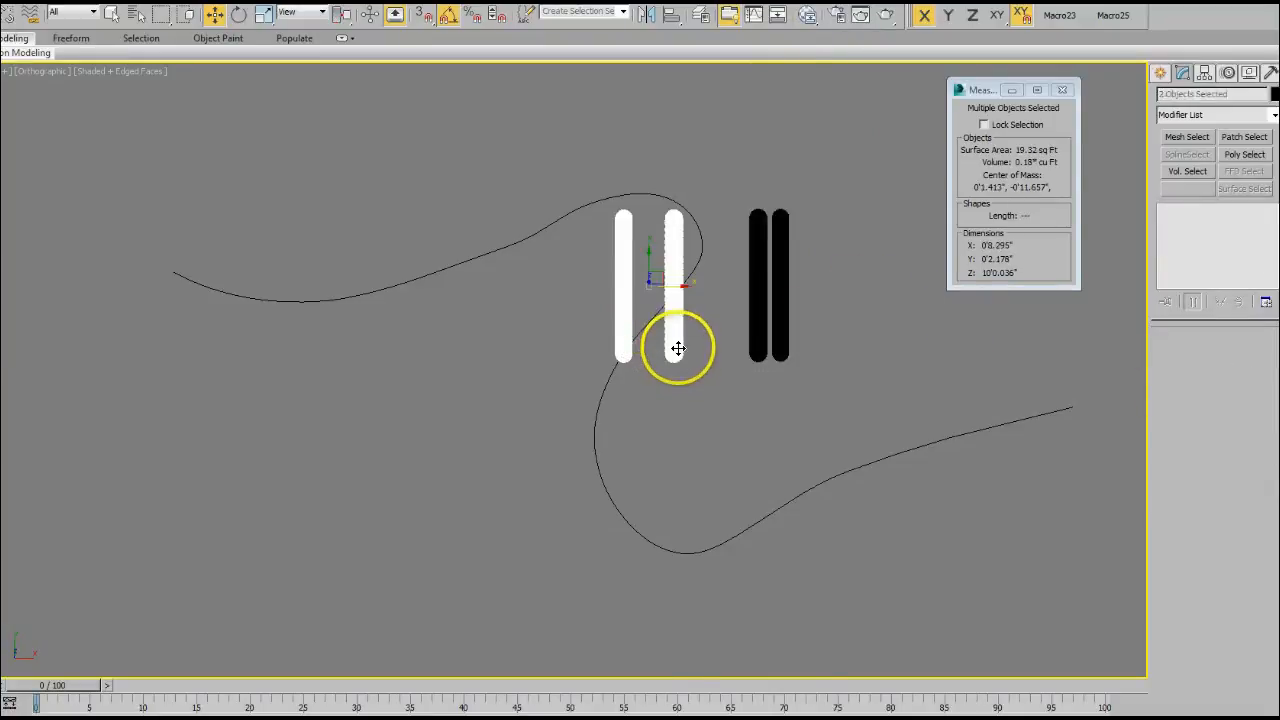
- Hide the selected original wire mesh and rubber tube, and select the remaining straight wire mesh
right_click(675, 340)
left_click(712, 162)
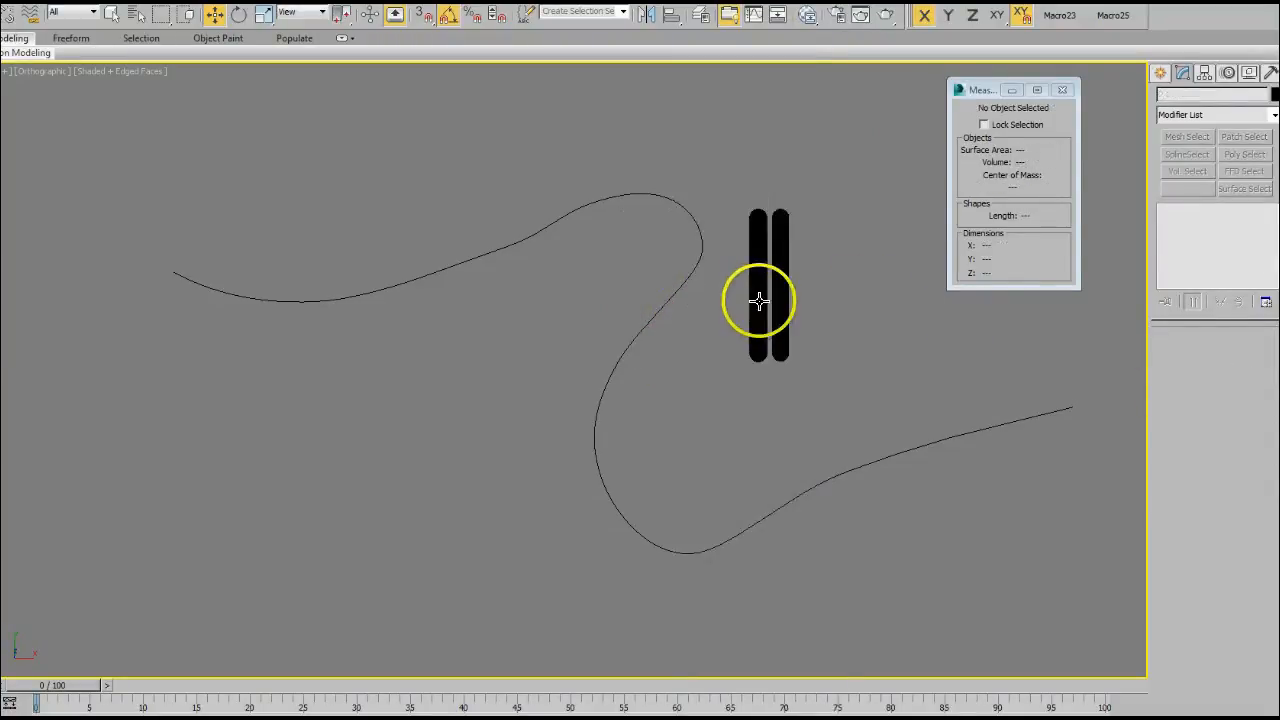
left_click(760, 297)
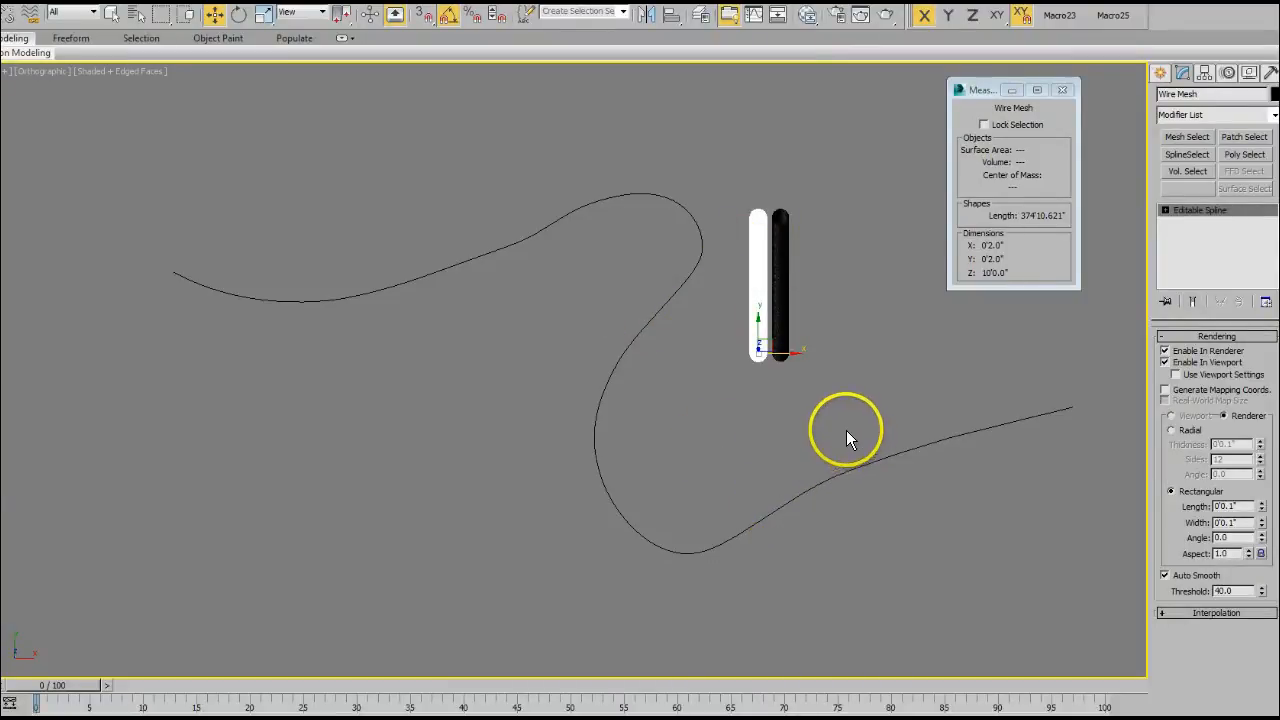
- Apply a PathDeform (WSM) modifier to the remaining rubber tube, pick the wire path as its path, and move the tube onto it
left_click(783, 316)
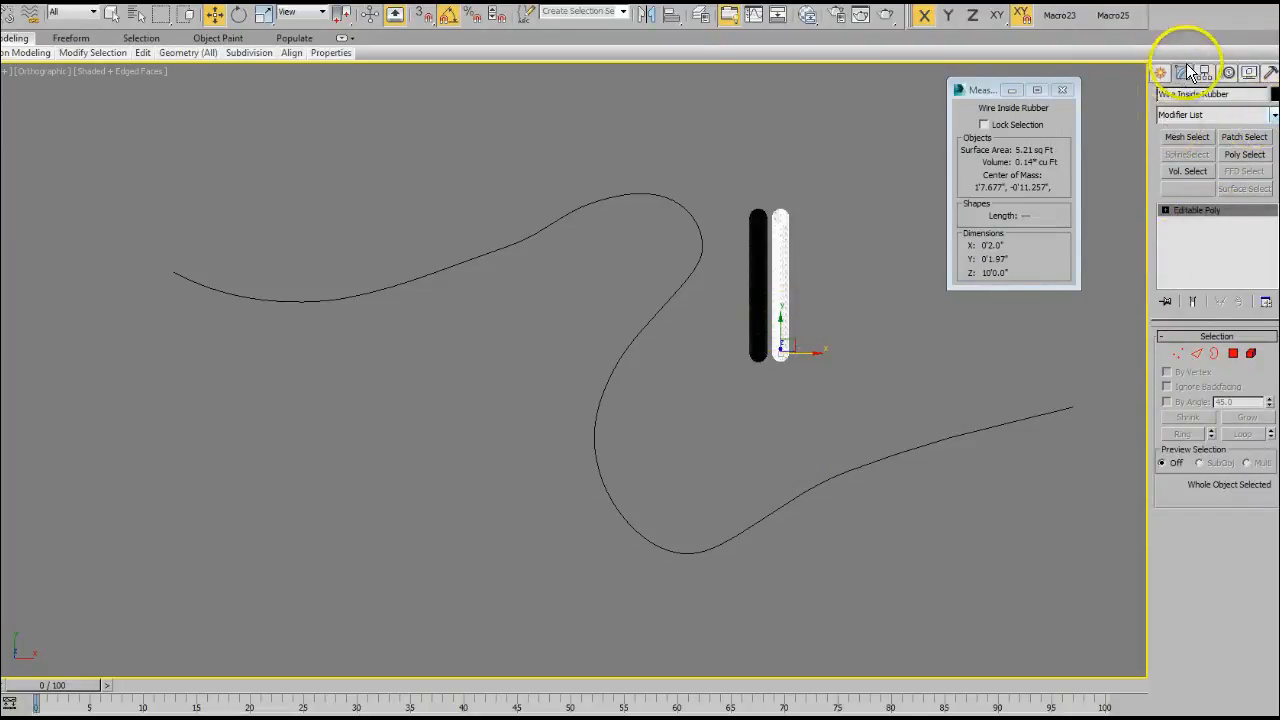
left_click(1274, 117)
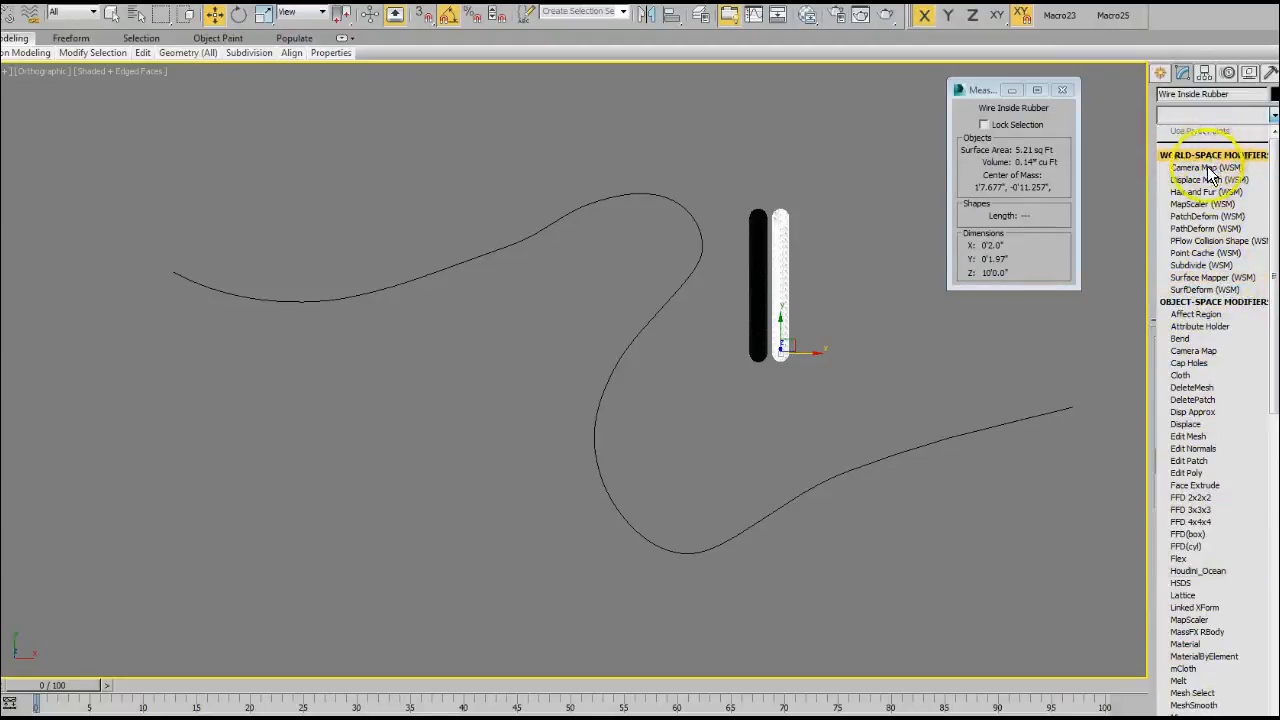
left_click(1195, 227)
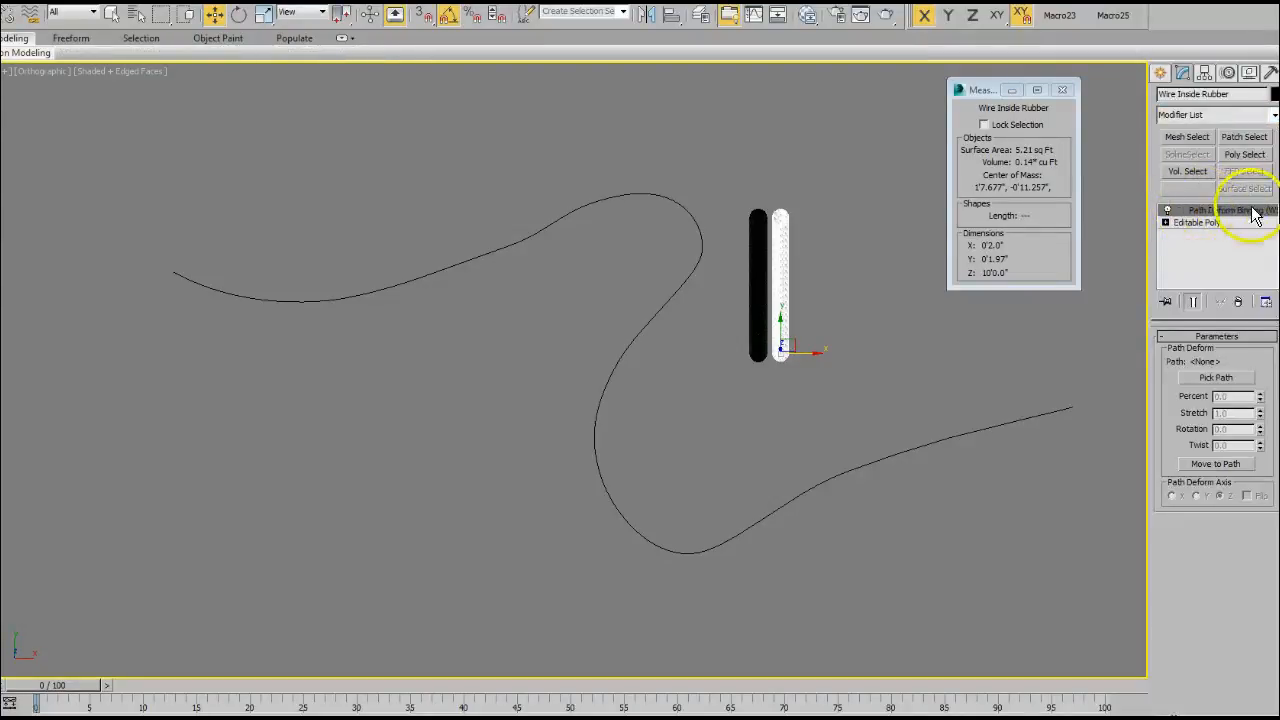
left_click(1212, 378)
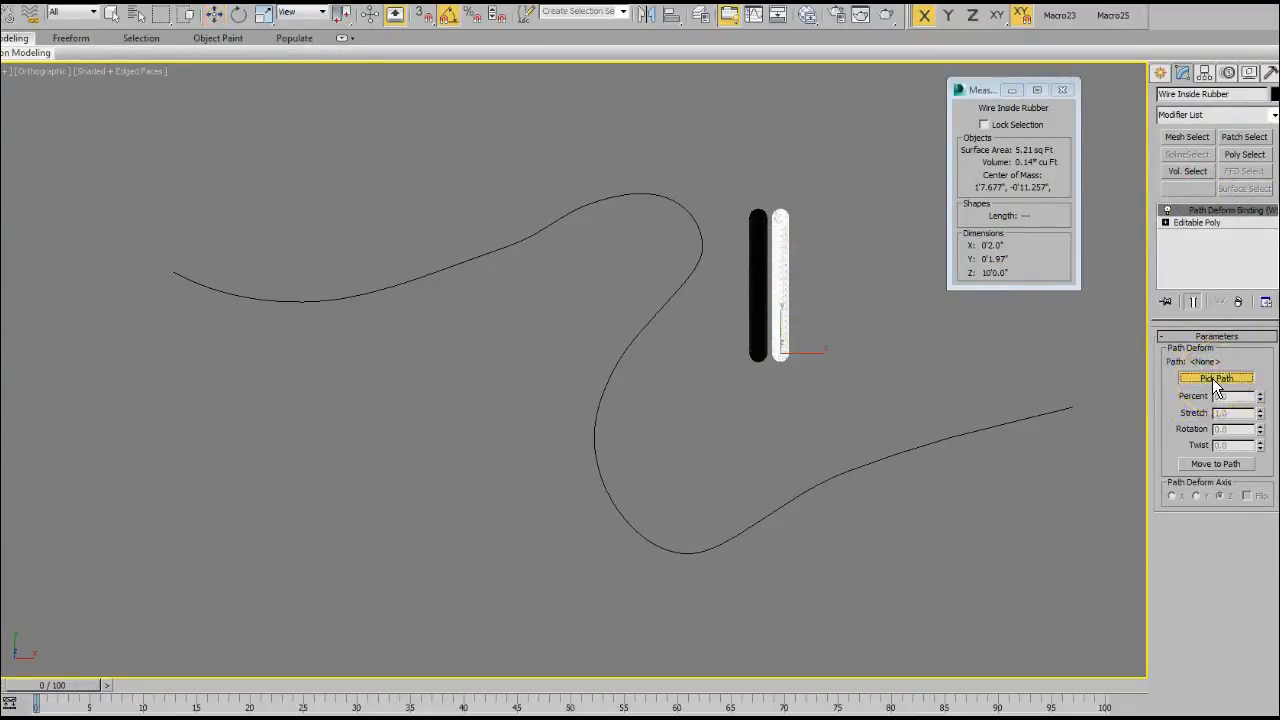
left_click(906, 451)
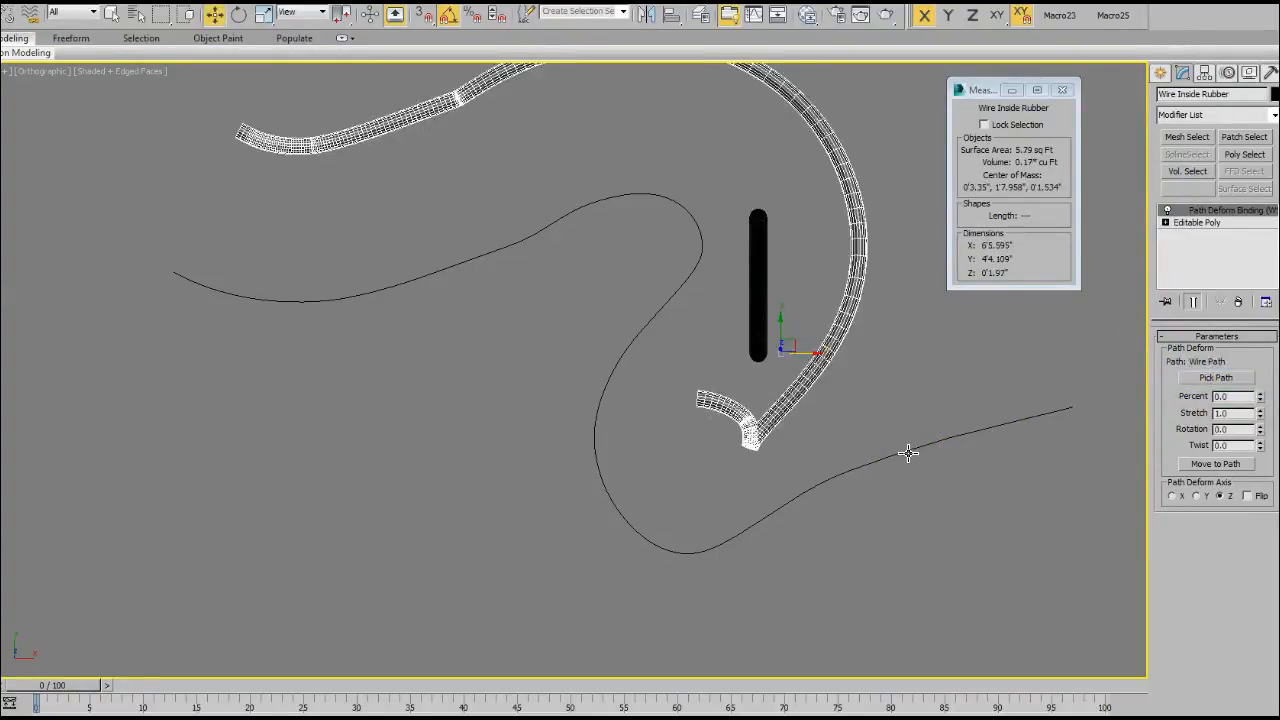
left_click(1207, 465)
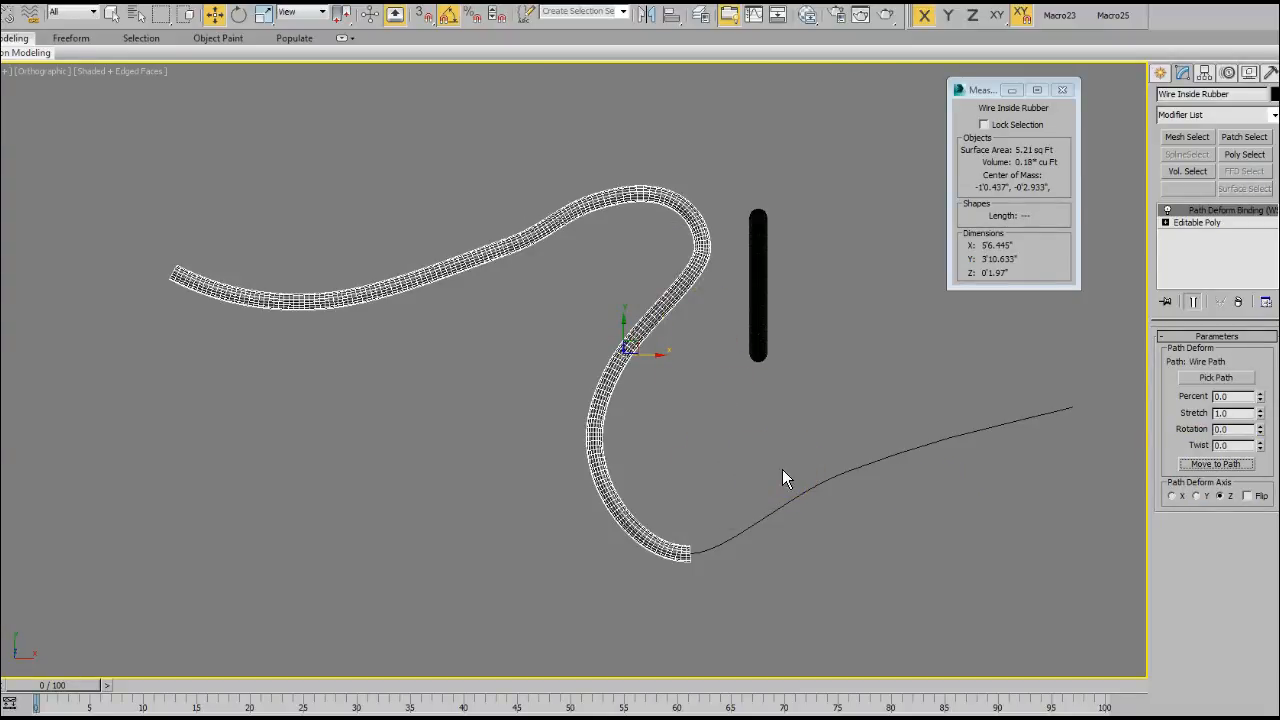
- In the camera view, set the rubber tube's path deform Percent to 7.5 and Stretch to 1.082
key("c")
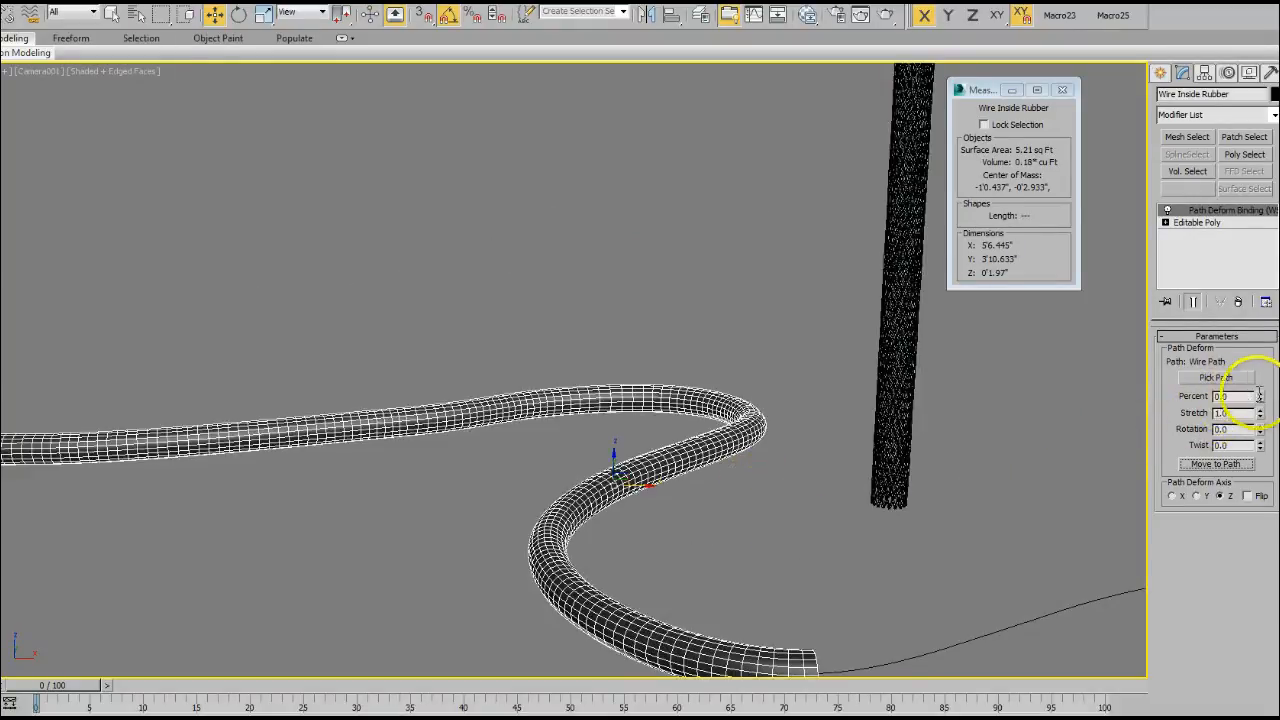
mouse_move(1259, 397)
left_mouse_down()
mouse_move(1247, 380)
mouse_move(1240, 398)
left_mouse_up()
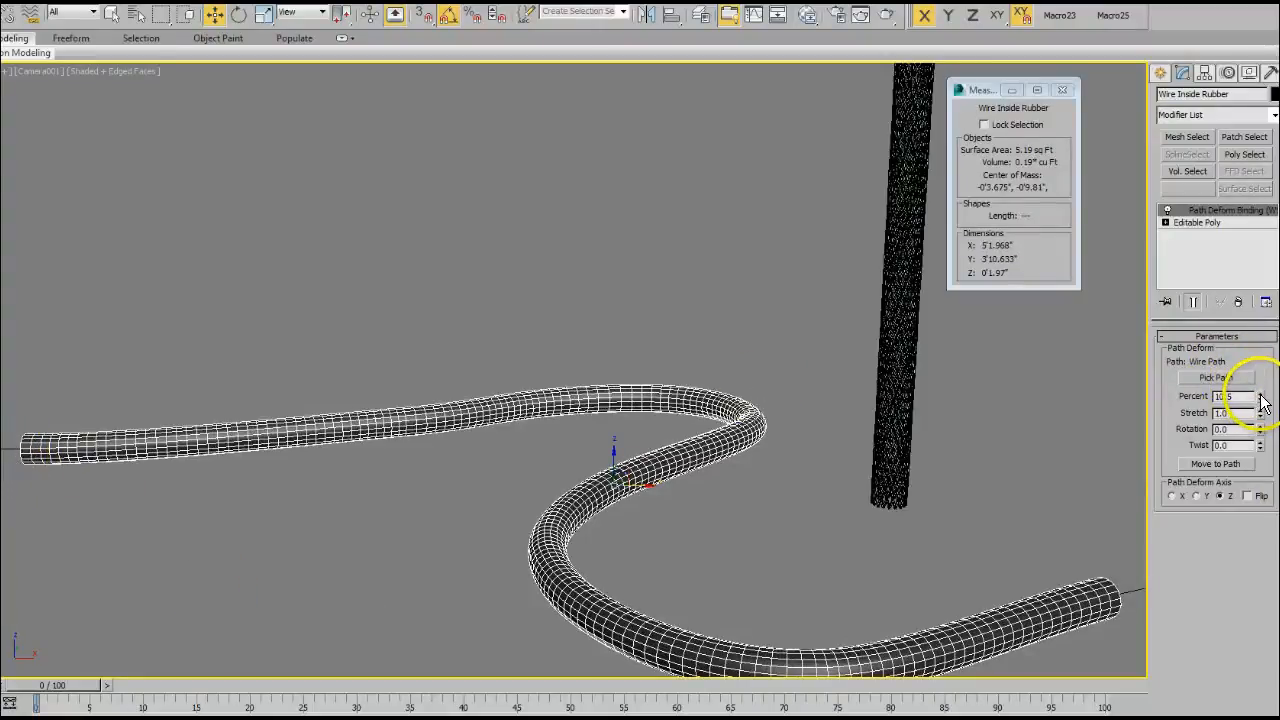
left_click_drag(1262, 401, 1256, 393)
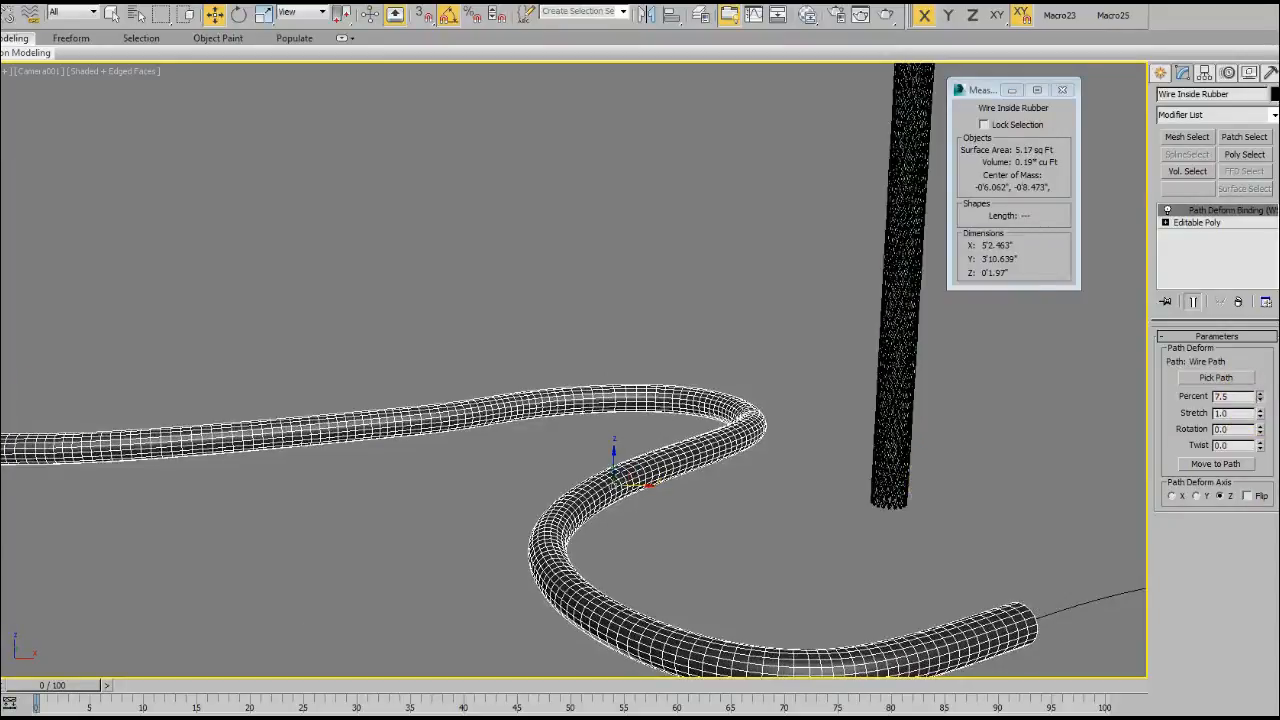
left_click_drag(1262, 420, 1265, 418)
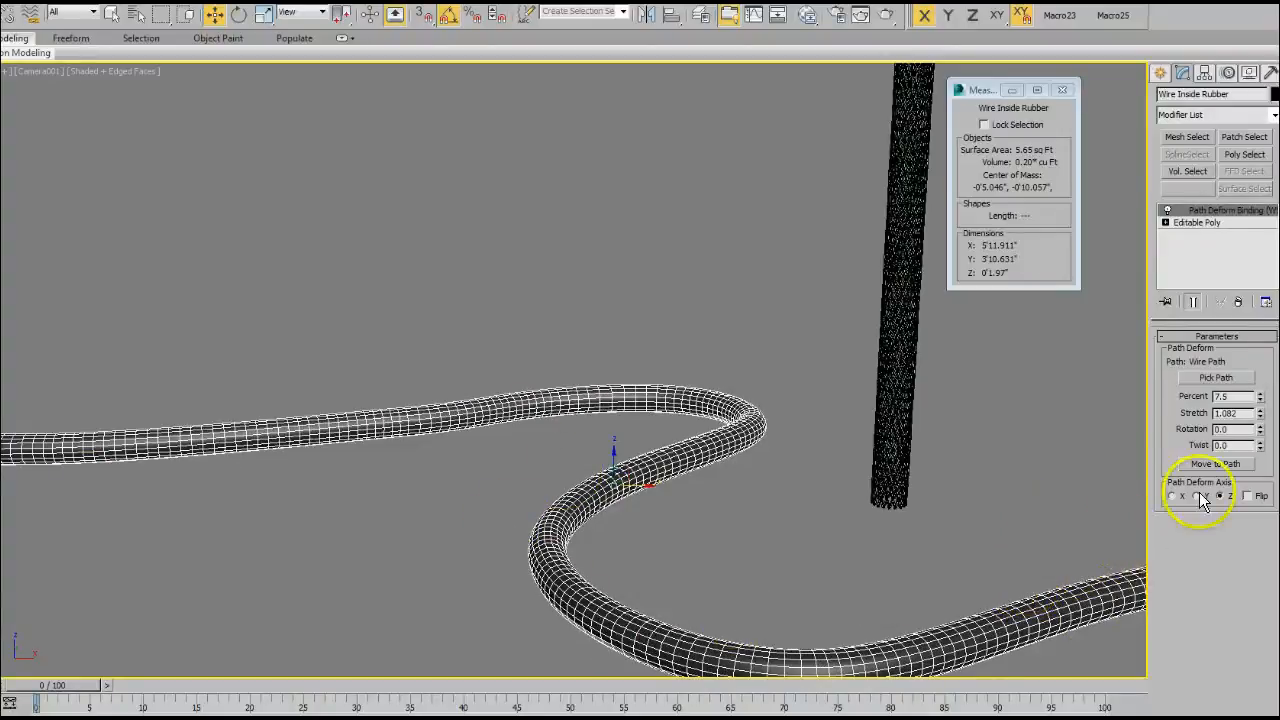
- Copy the rubber tube's Path Deform Binding modifier to the straight wire mesh and move the mesh to the path
right_click(1208, 211)
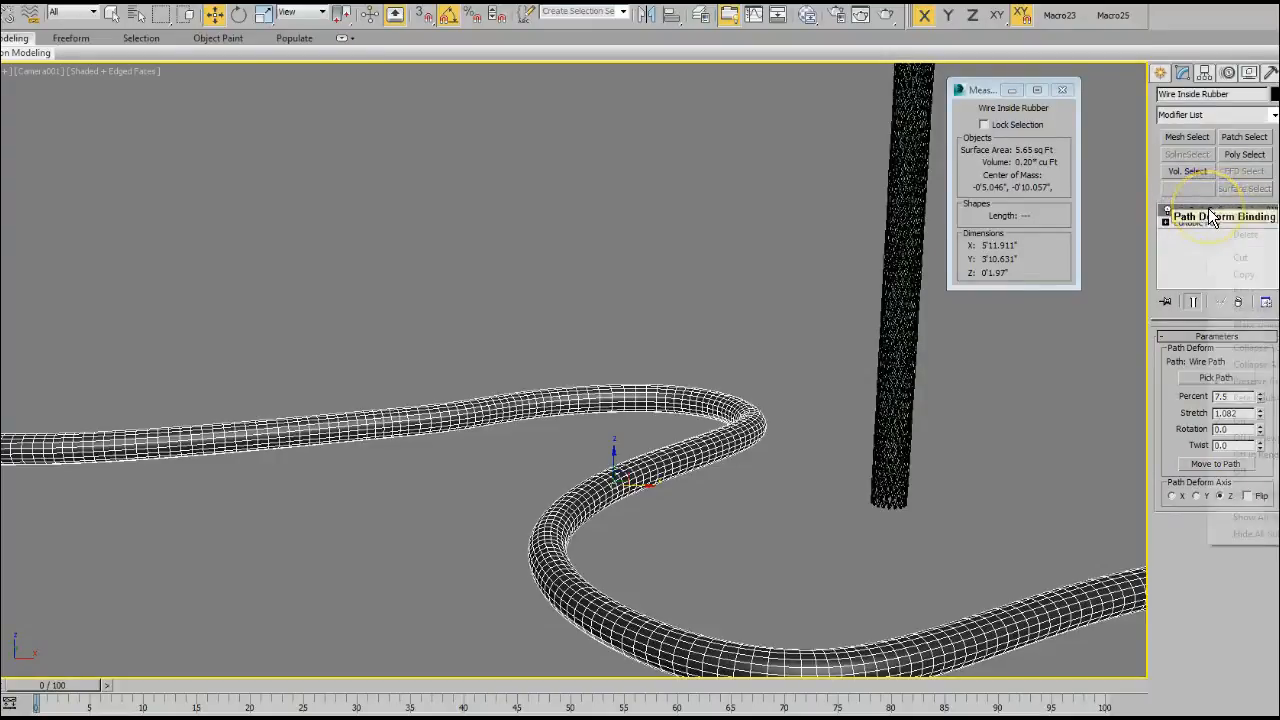
left_click(1242, 275)
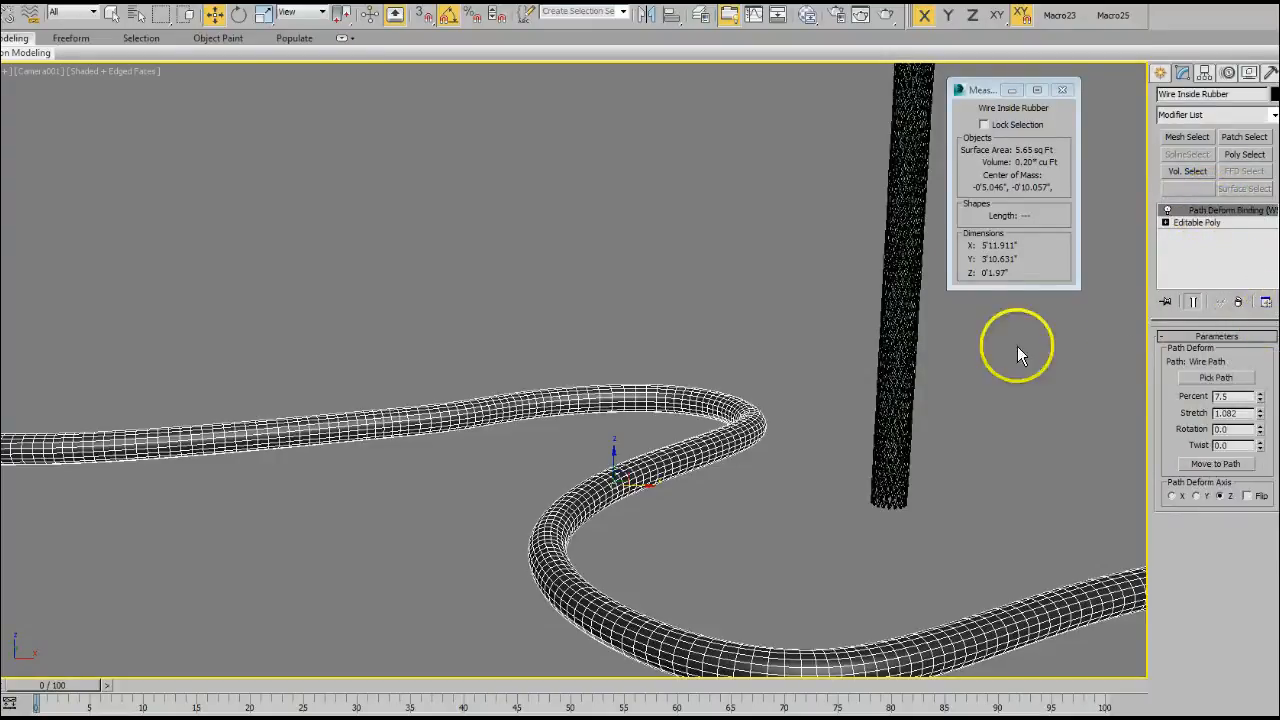
left_click(906, 322)
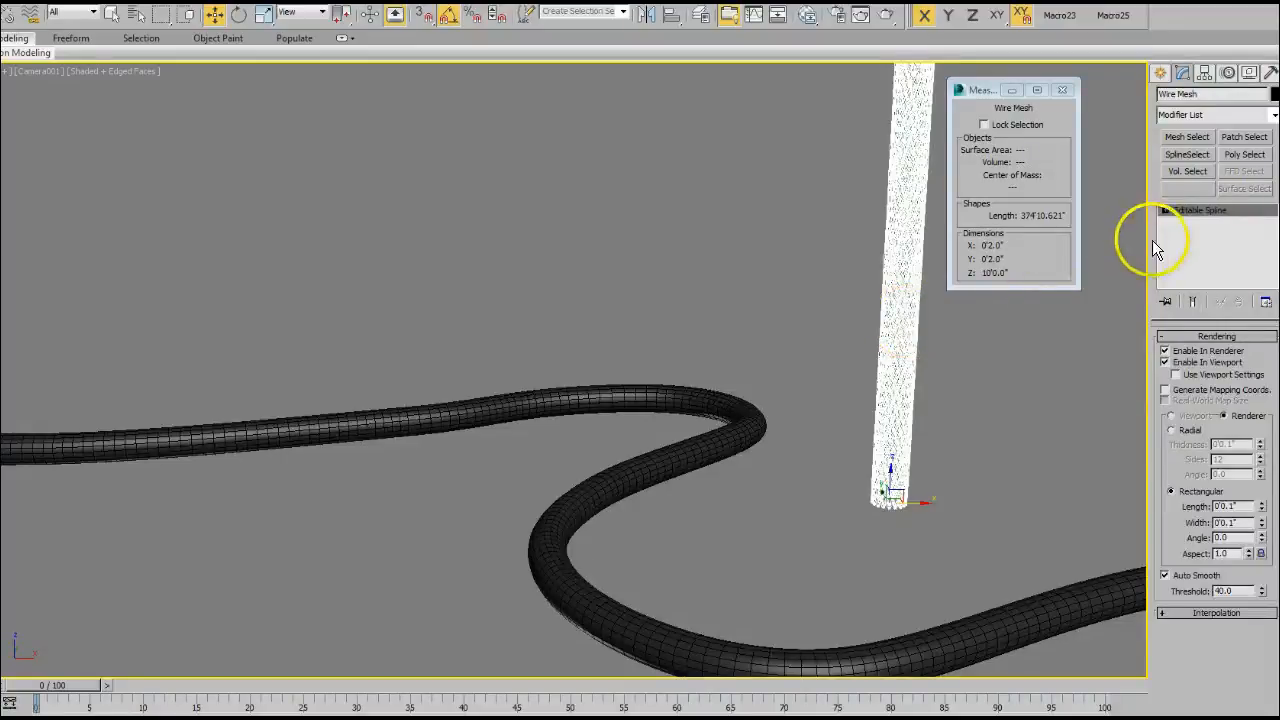
right_click(1192, 211)
left_click(1225, 221)
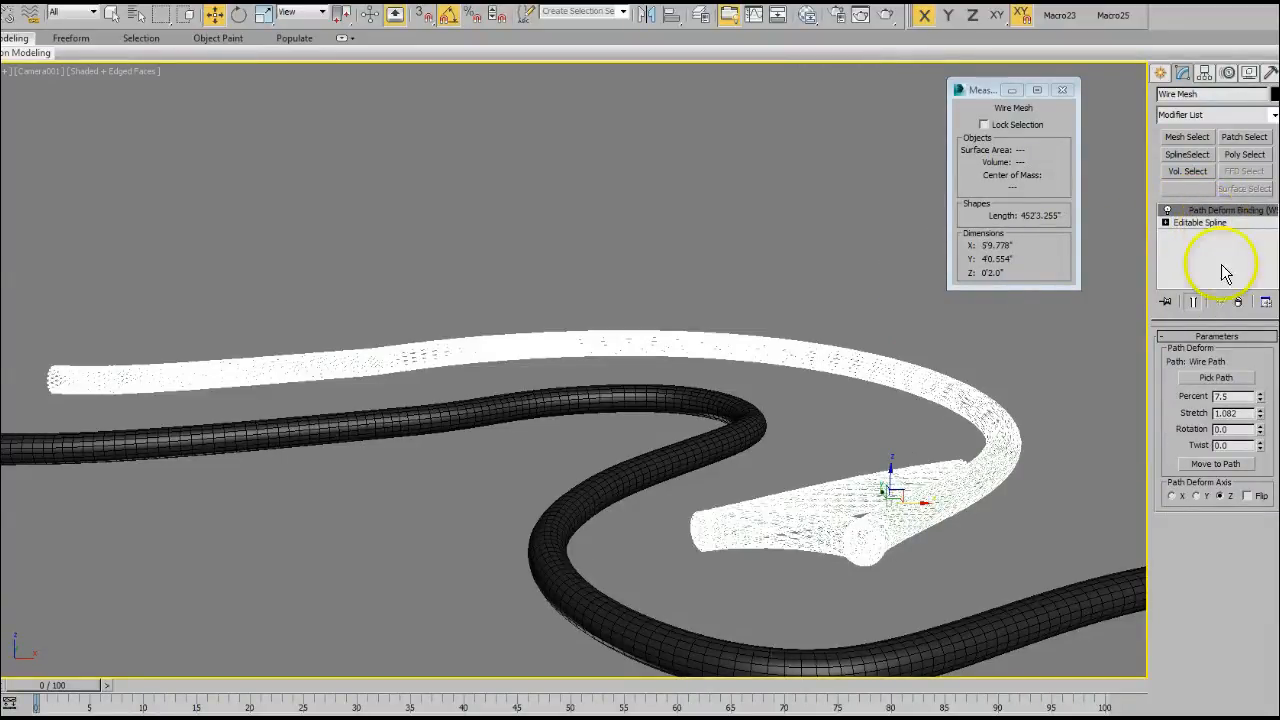
left_click(1210, 465)
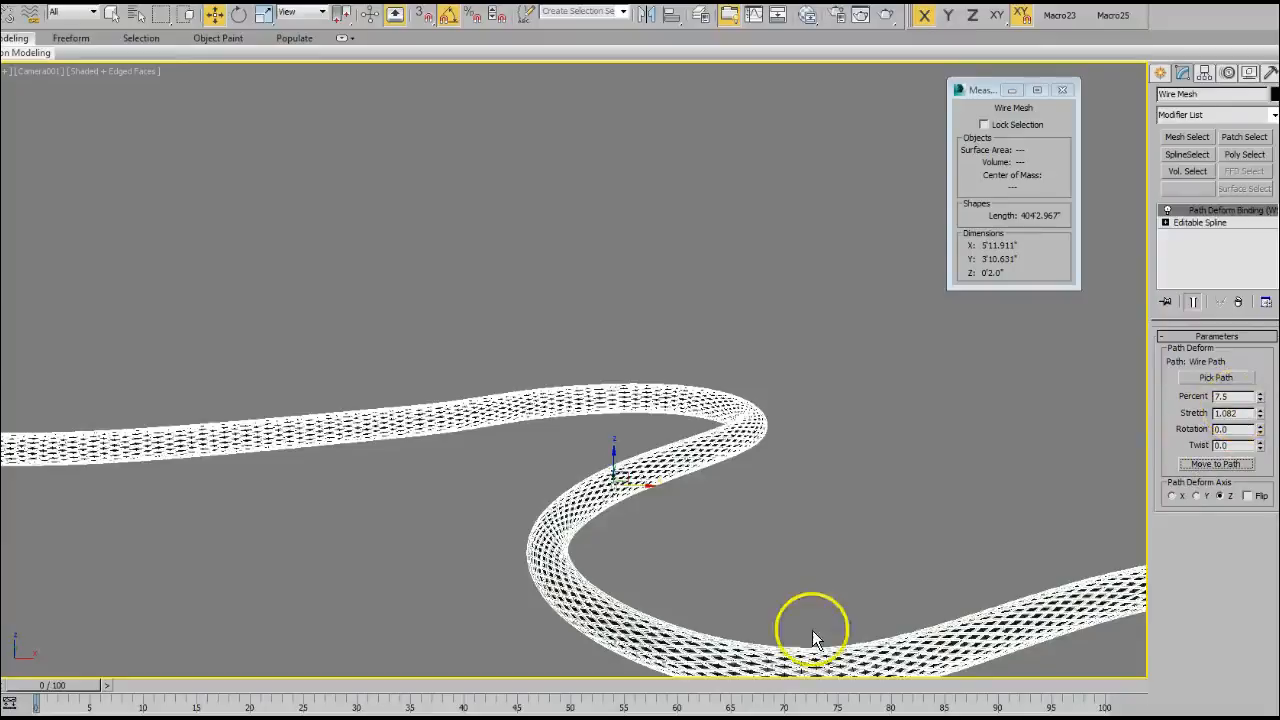
left_click(1012, 502)
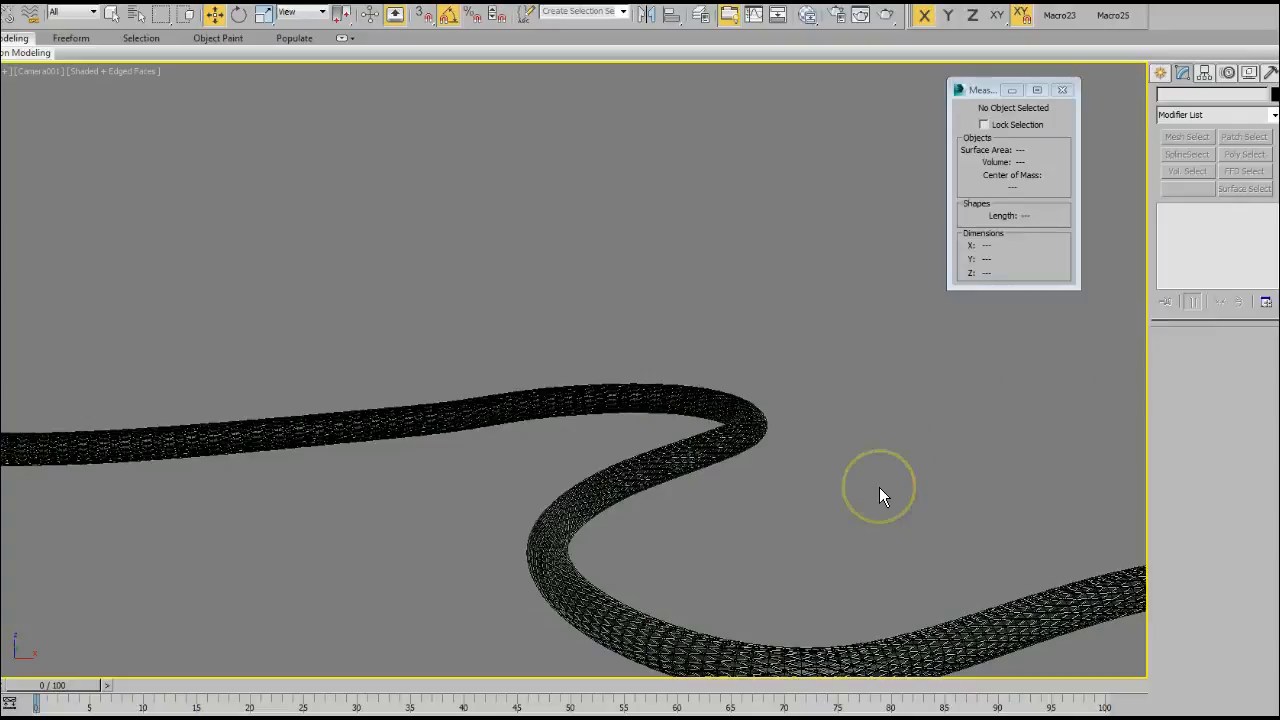
- In the top view, select the wire path and slightly move its vertex midway between the upper and lower bends
key("v")
key("t")
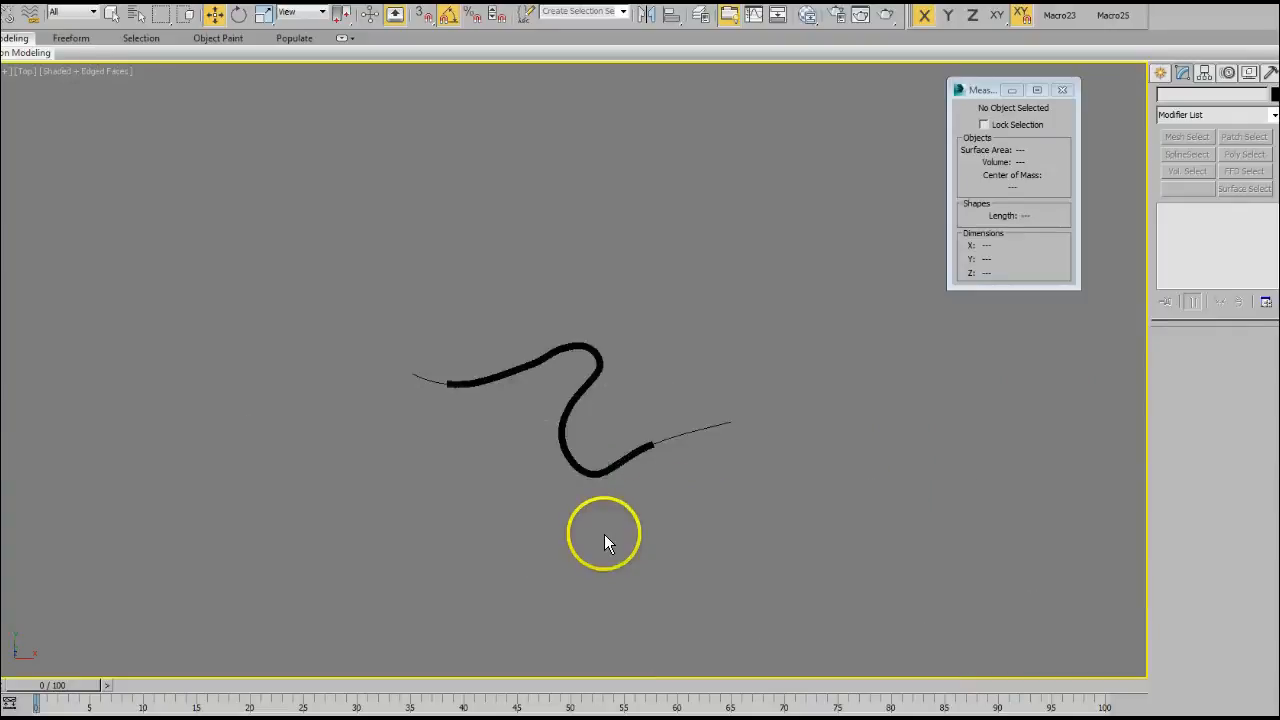
scroll(720, 625, "up", 2)
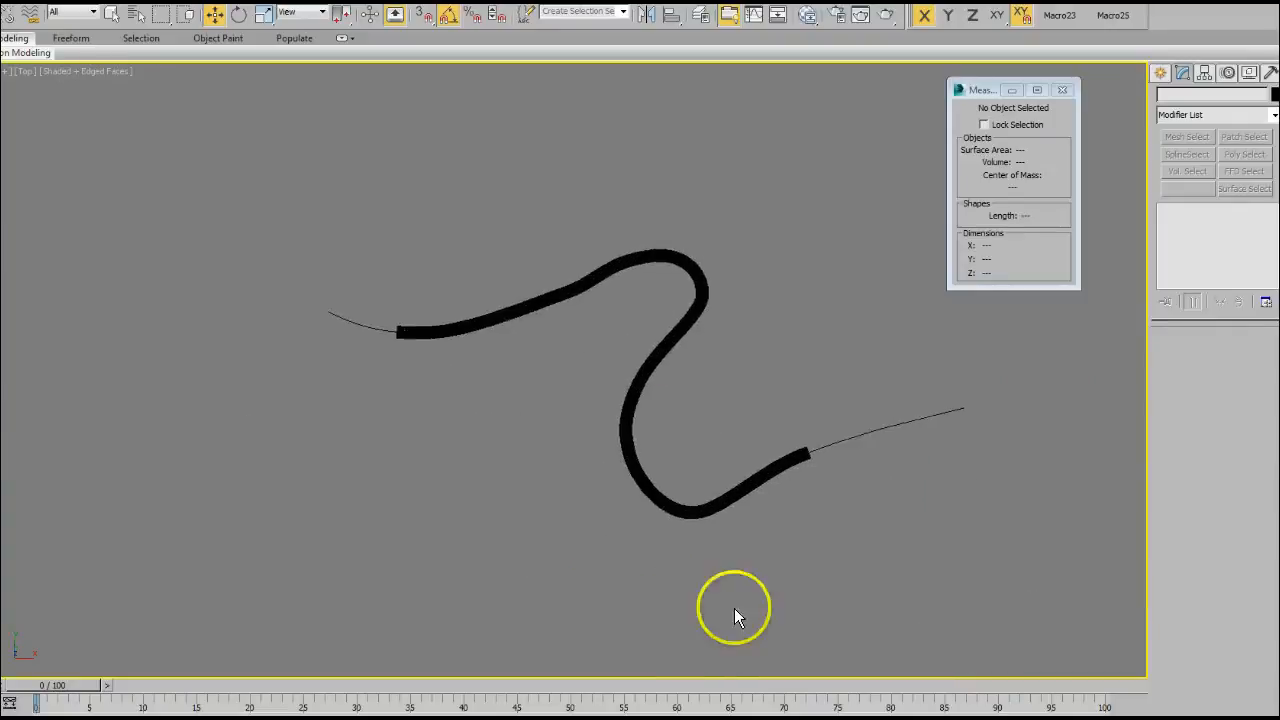
left_click(888, 425)
scroll(833, 529, "up", 3)
middle_click_drag(833, 529, 897, 573)
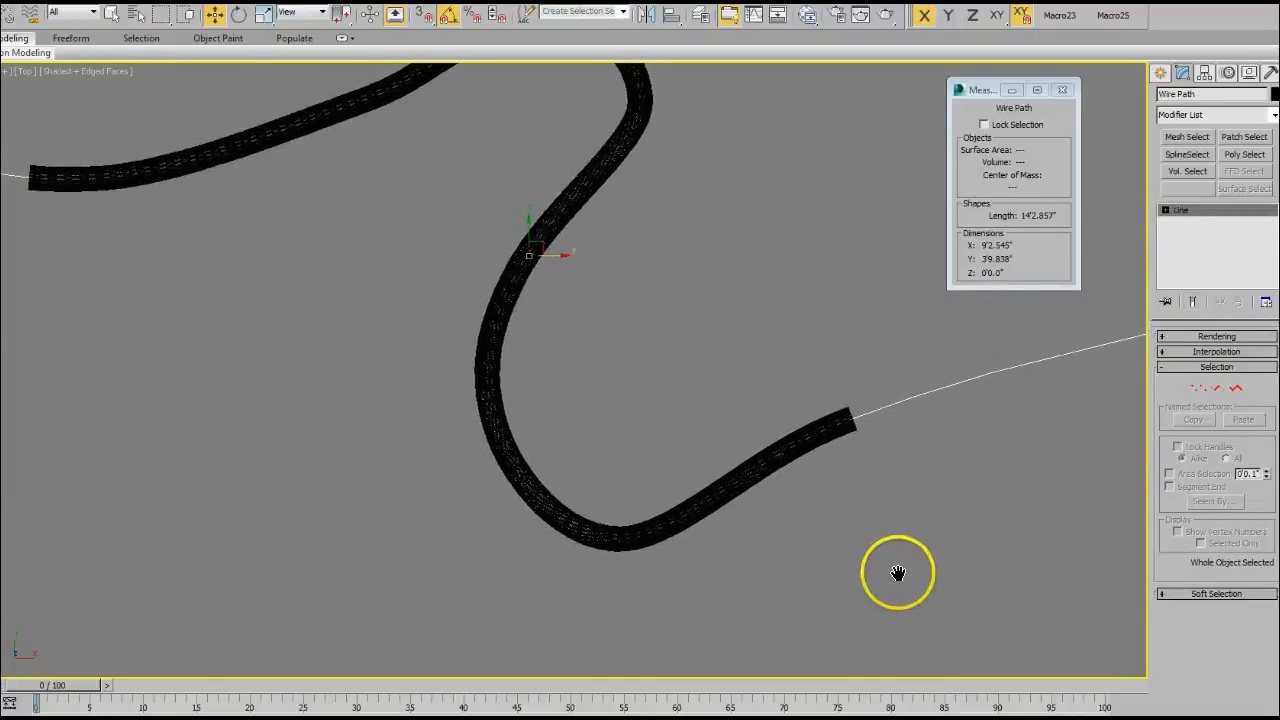
left_click(1198, 389)
left_click_drag(371, 237, 586, 415)
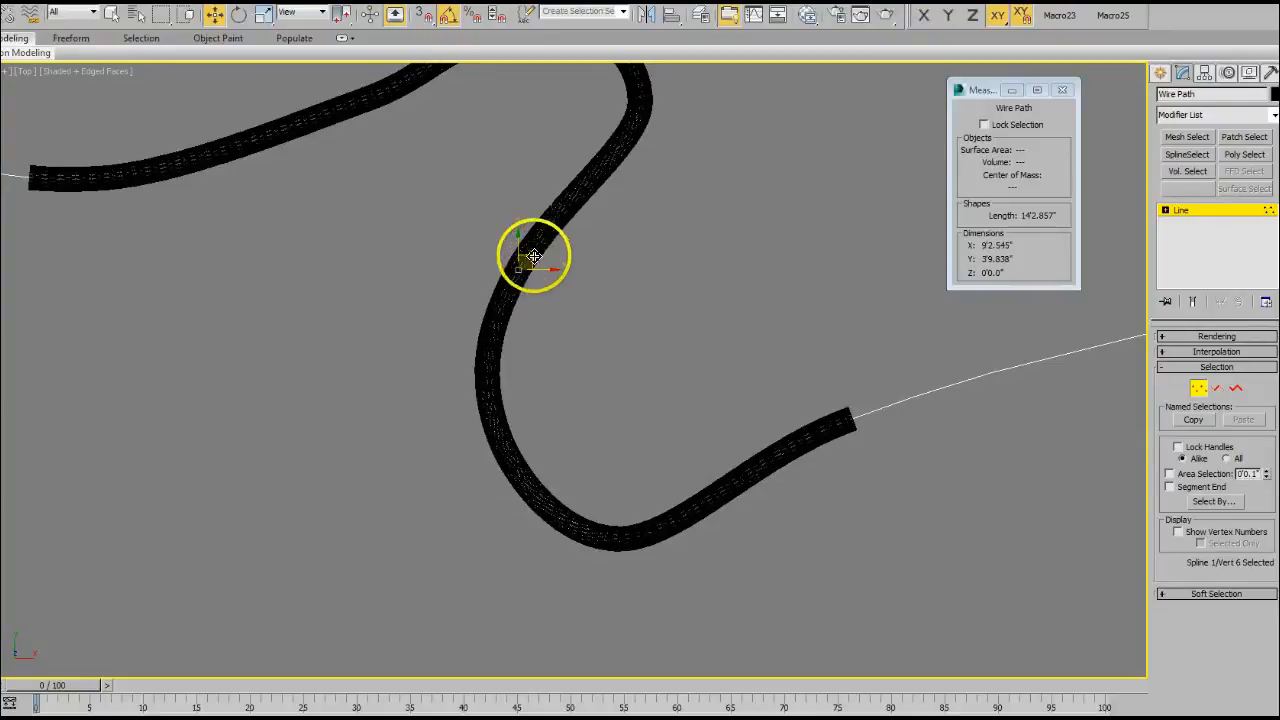
mouse_move(525, 247)
left_mouse_down()
mouse_move(533, 277)
mouse_move(533, 258)
left_mouse_up()
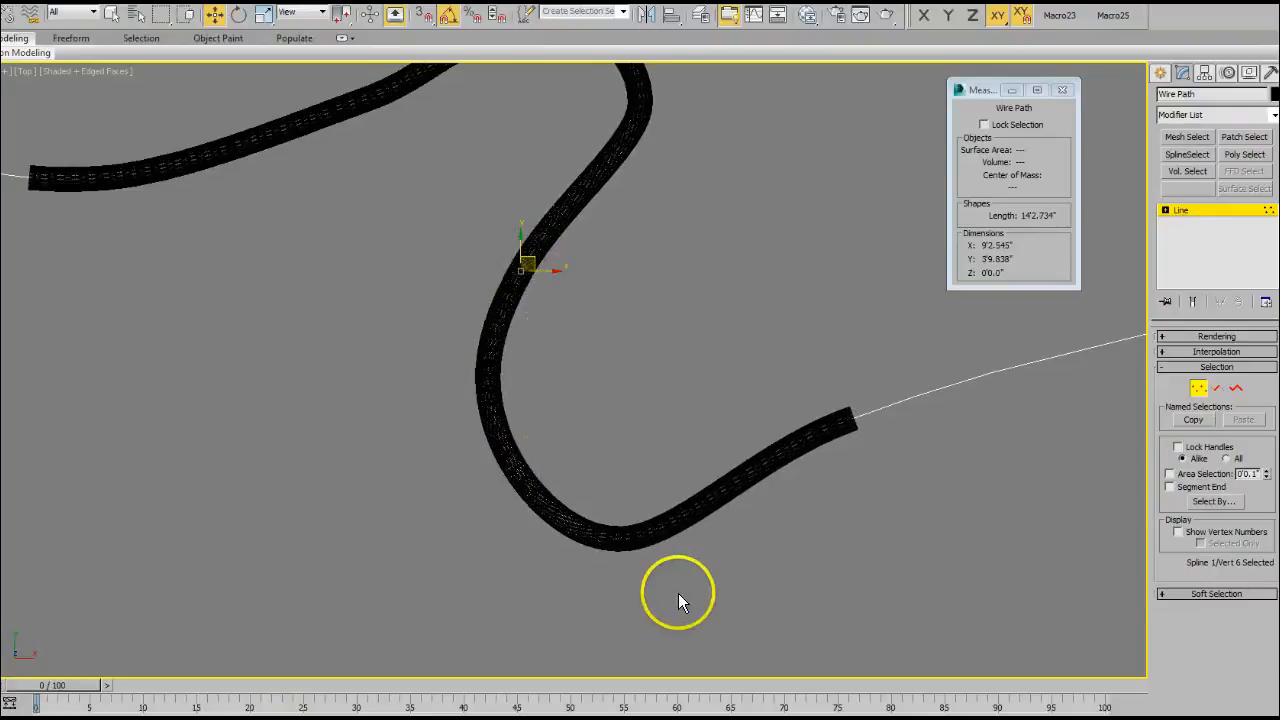
- Convert the wire path's vertex at the bottom of the lower bend to Bezier and lengthen and tilt its tangent handles
left_click(623, 528)
right_click(623, 528)
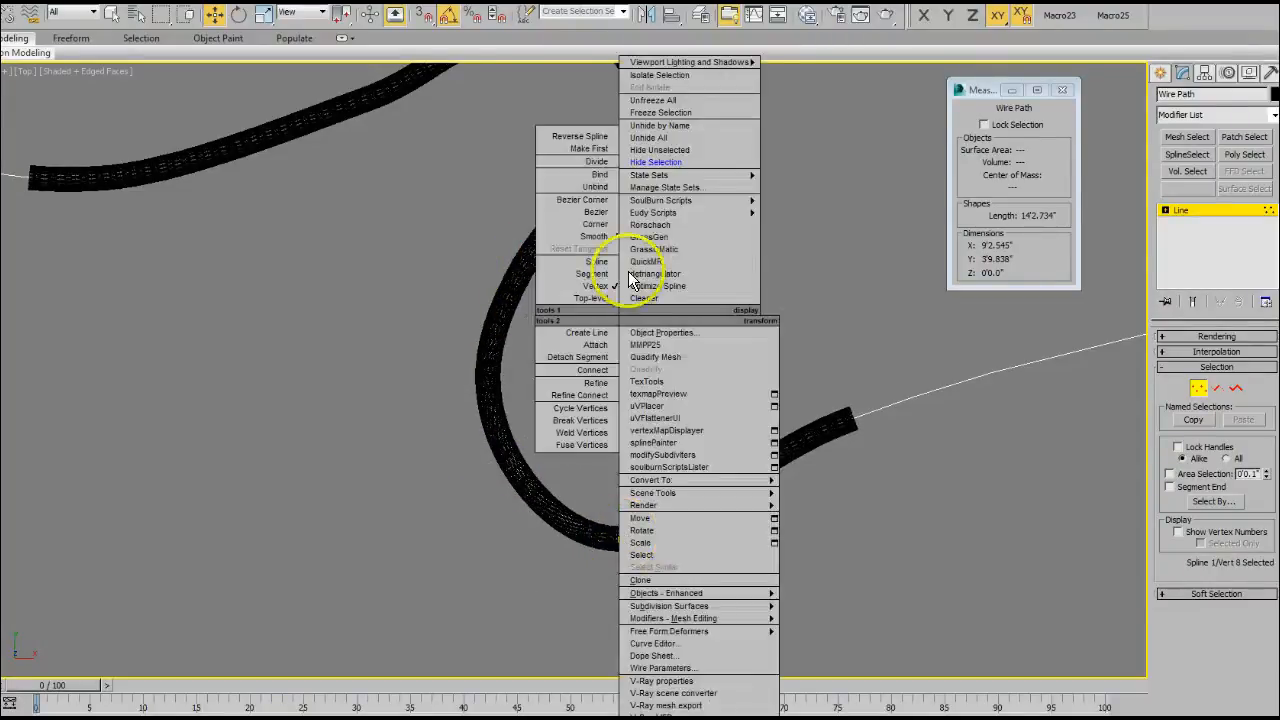
left_click(606, 215)
left_click_drag(563, 541, 543, 548)
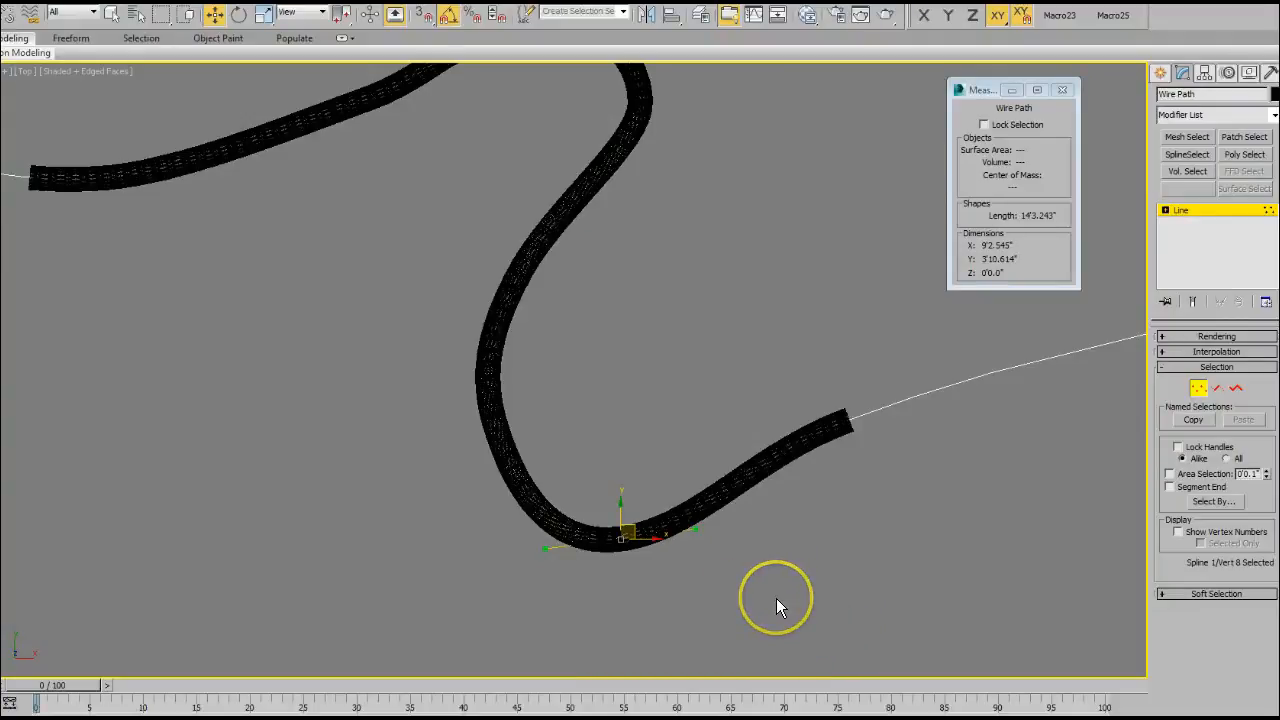
- In the camera view, raise the wire path's vertex before the upper bend about 5.3 inches along Z
key("c")
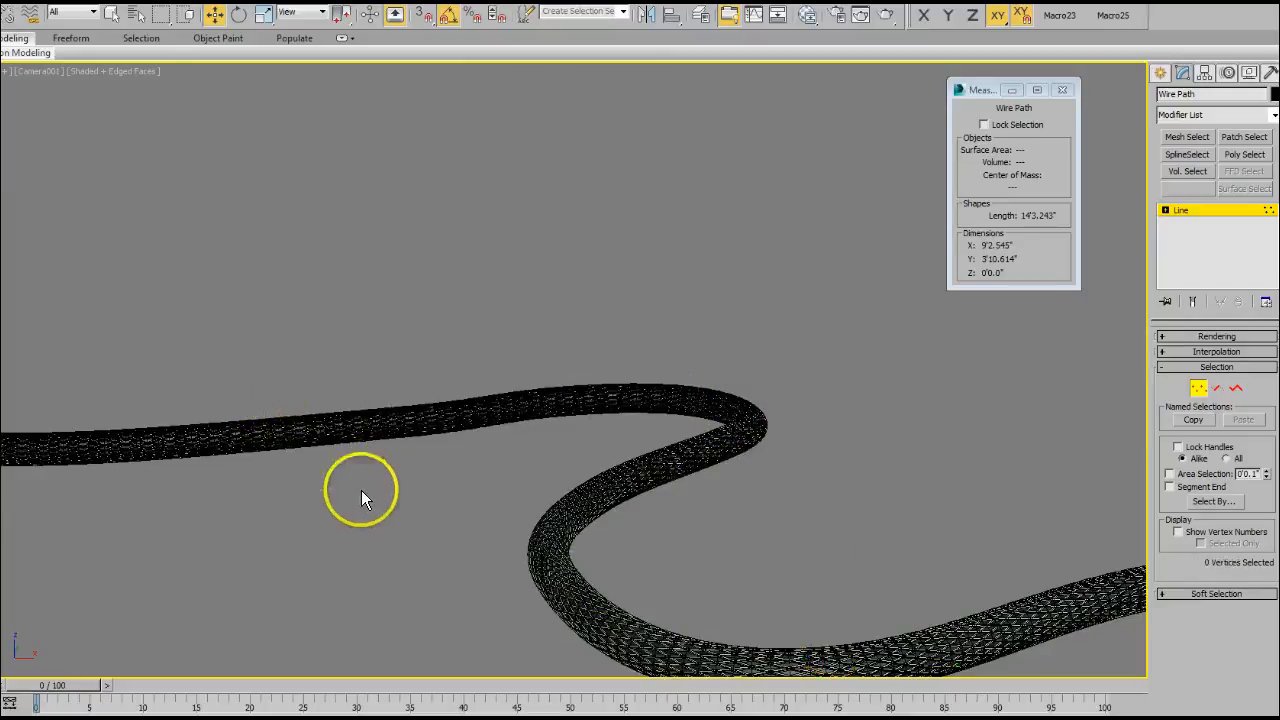
left_click_drag(363, 317, 560, 440)
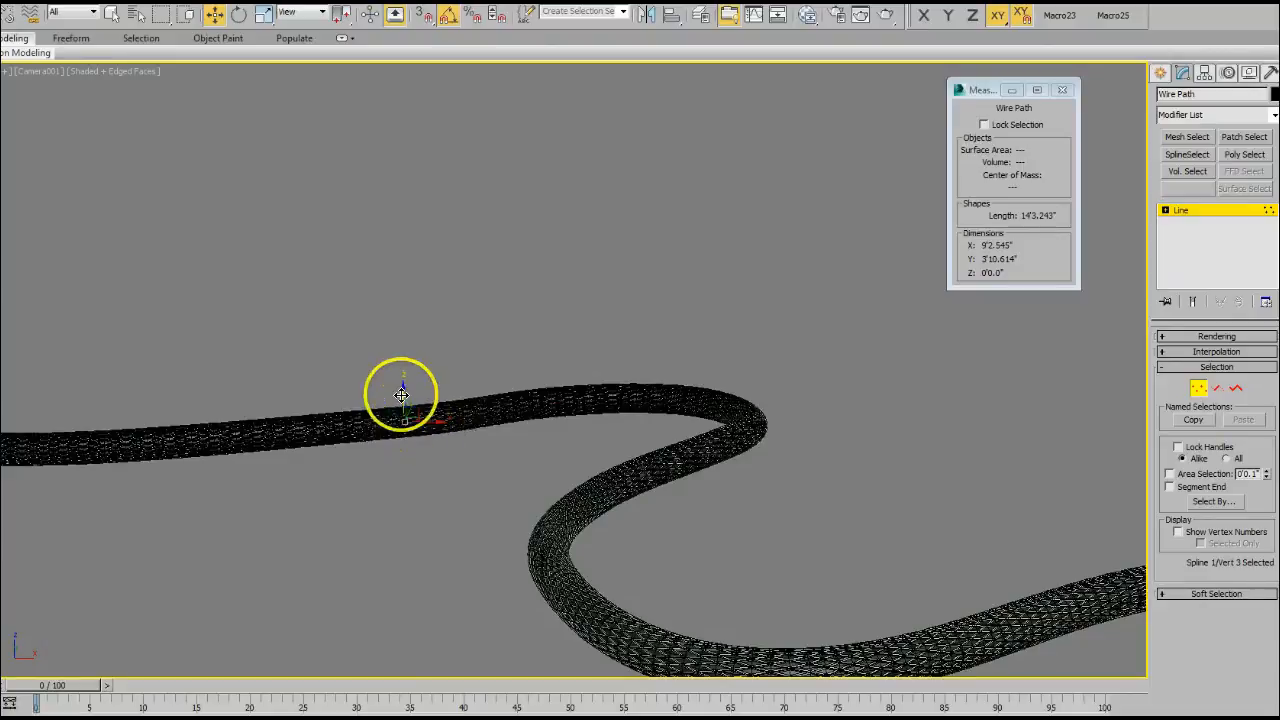
left_click_drag(400, 386, 409, 328)
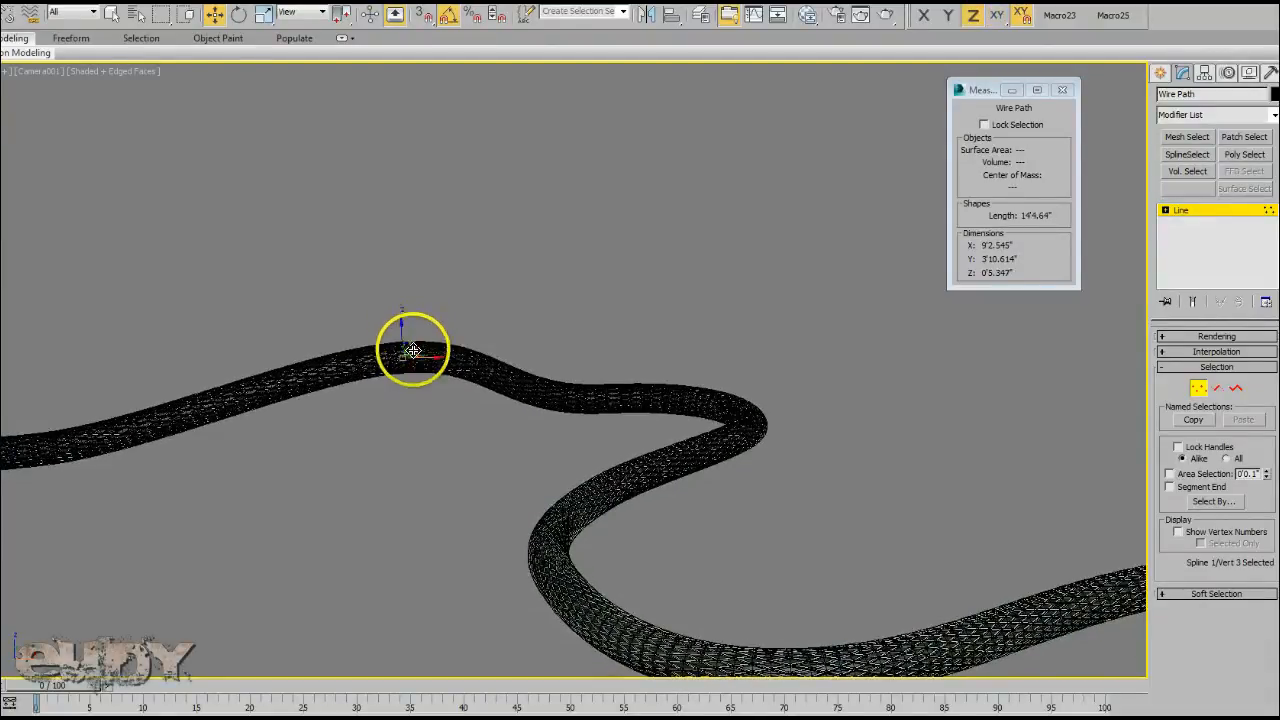
- Unhide all scene objects, leave vertex editing, and hide the straight original rubber tube and wire mesh
right_click(507, 427)
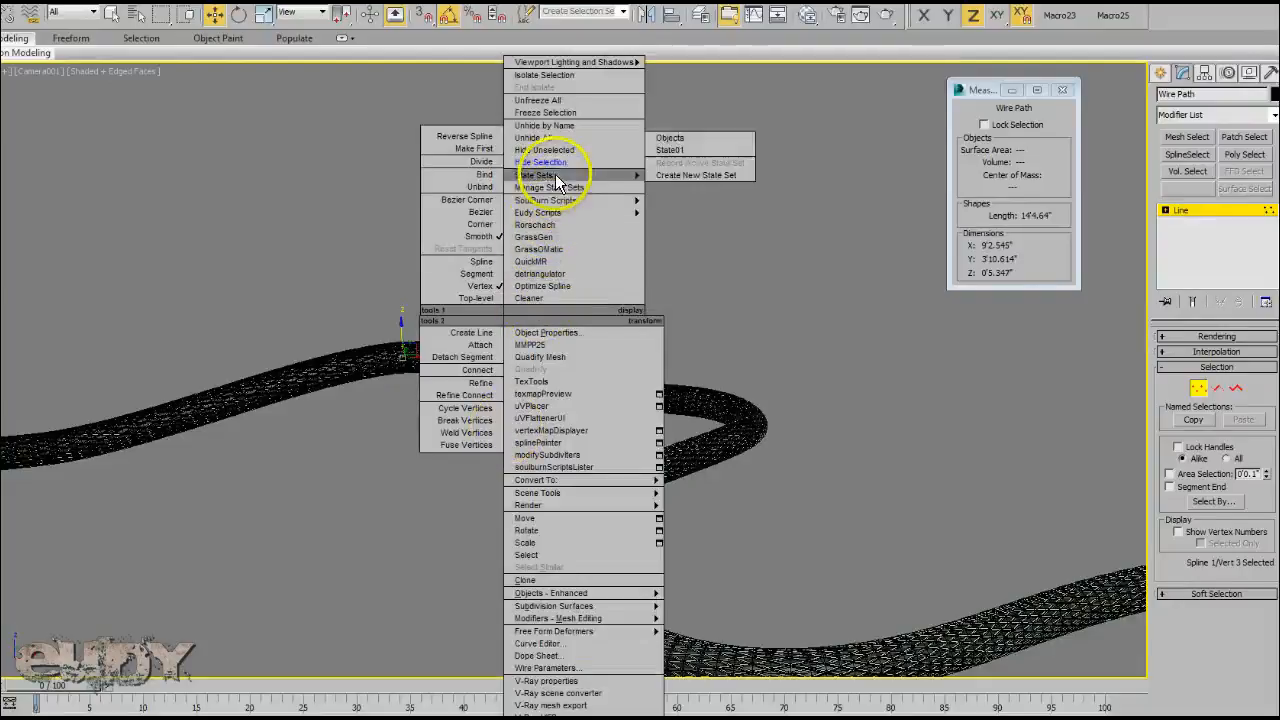
left_click(533, 137)
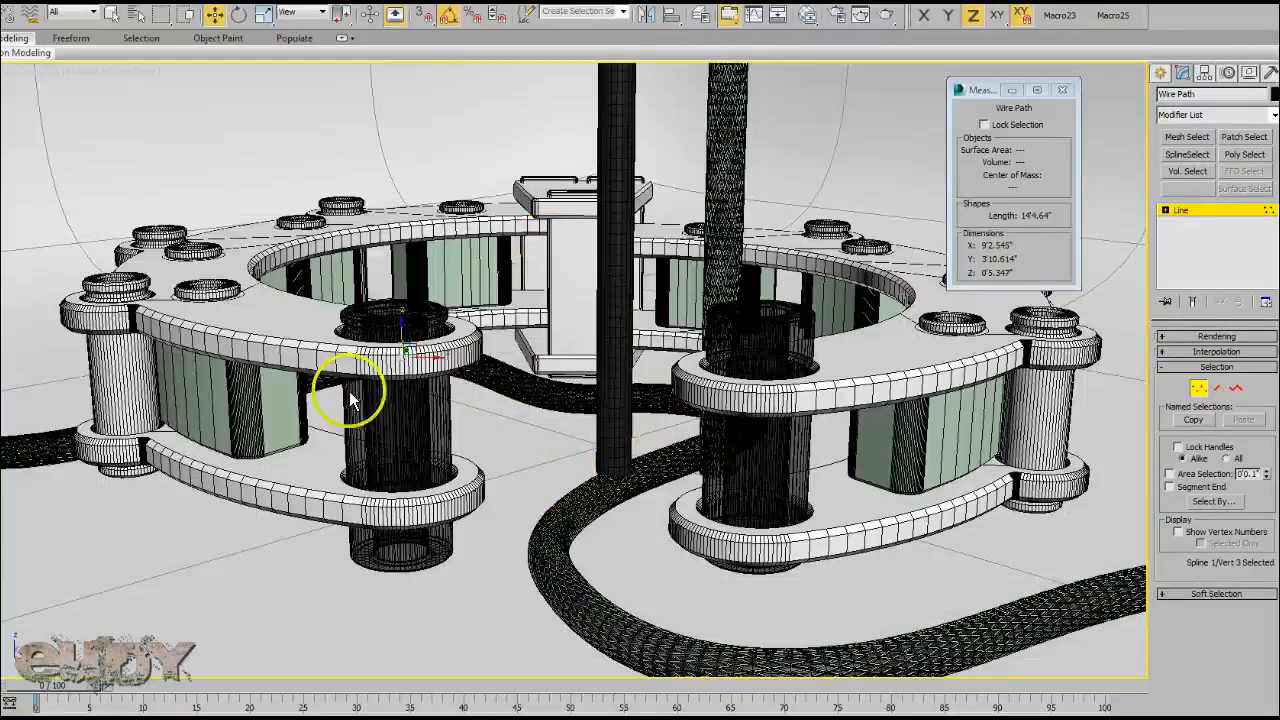
left_click(1199, 388)
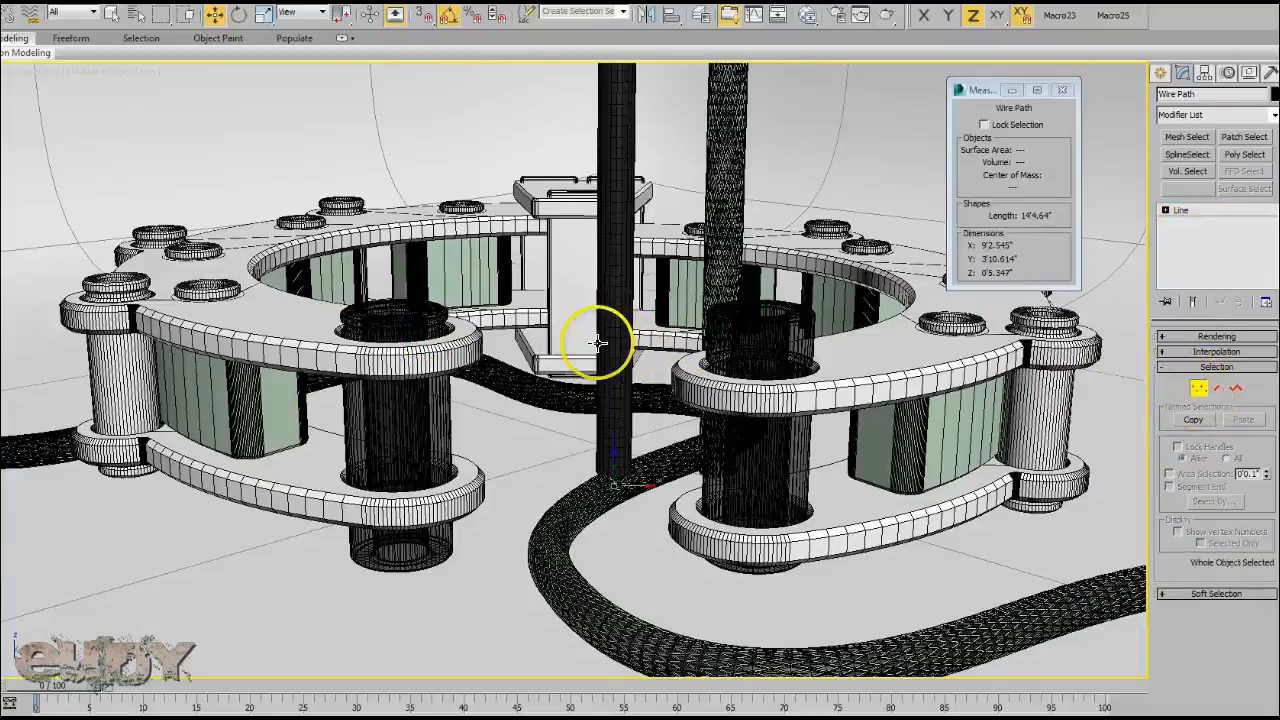
left_click(715, 276, "ctrl")
right_click(726, 273)
left_click(749, 118)
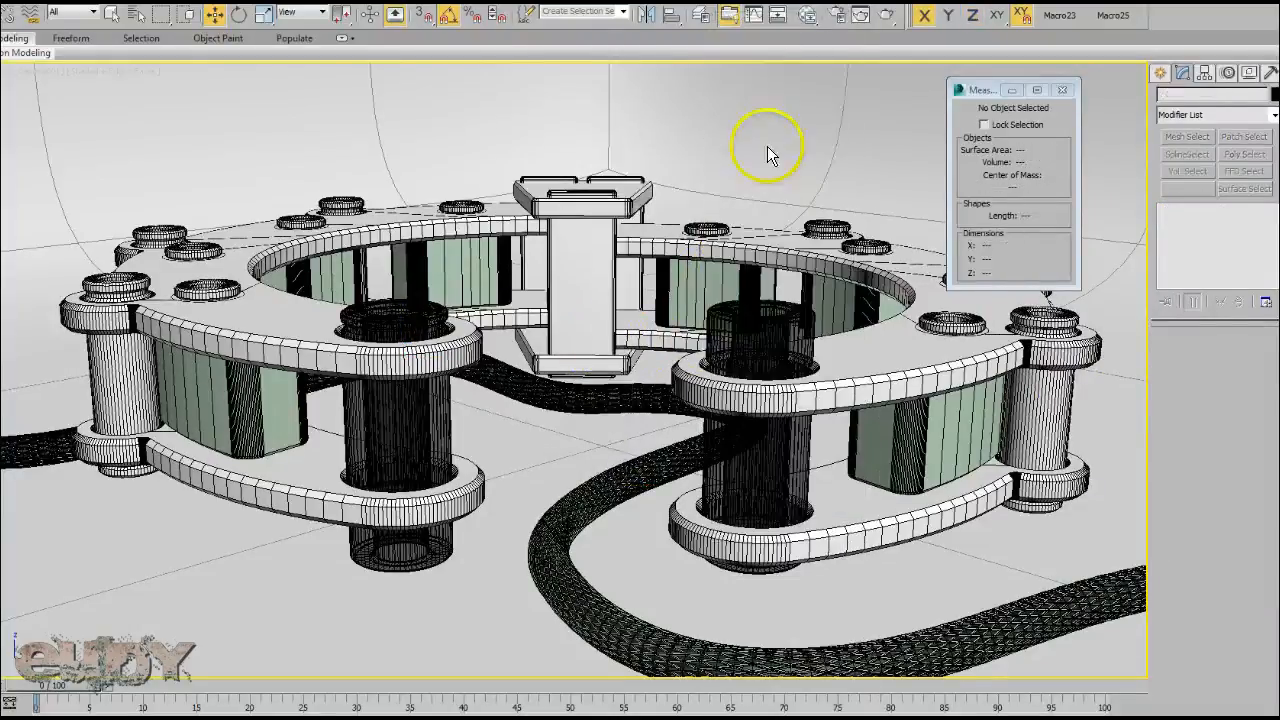